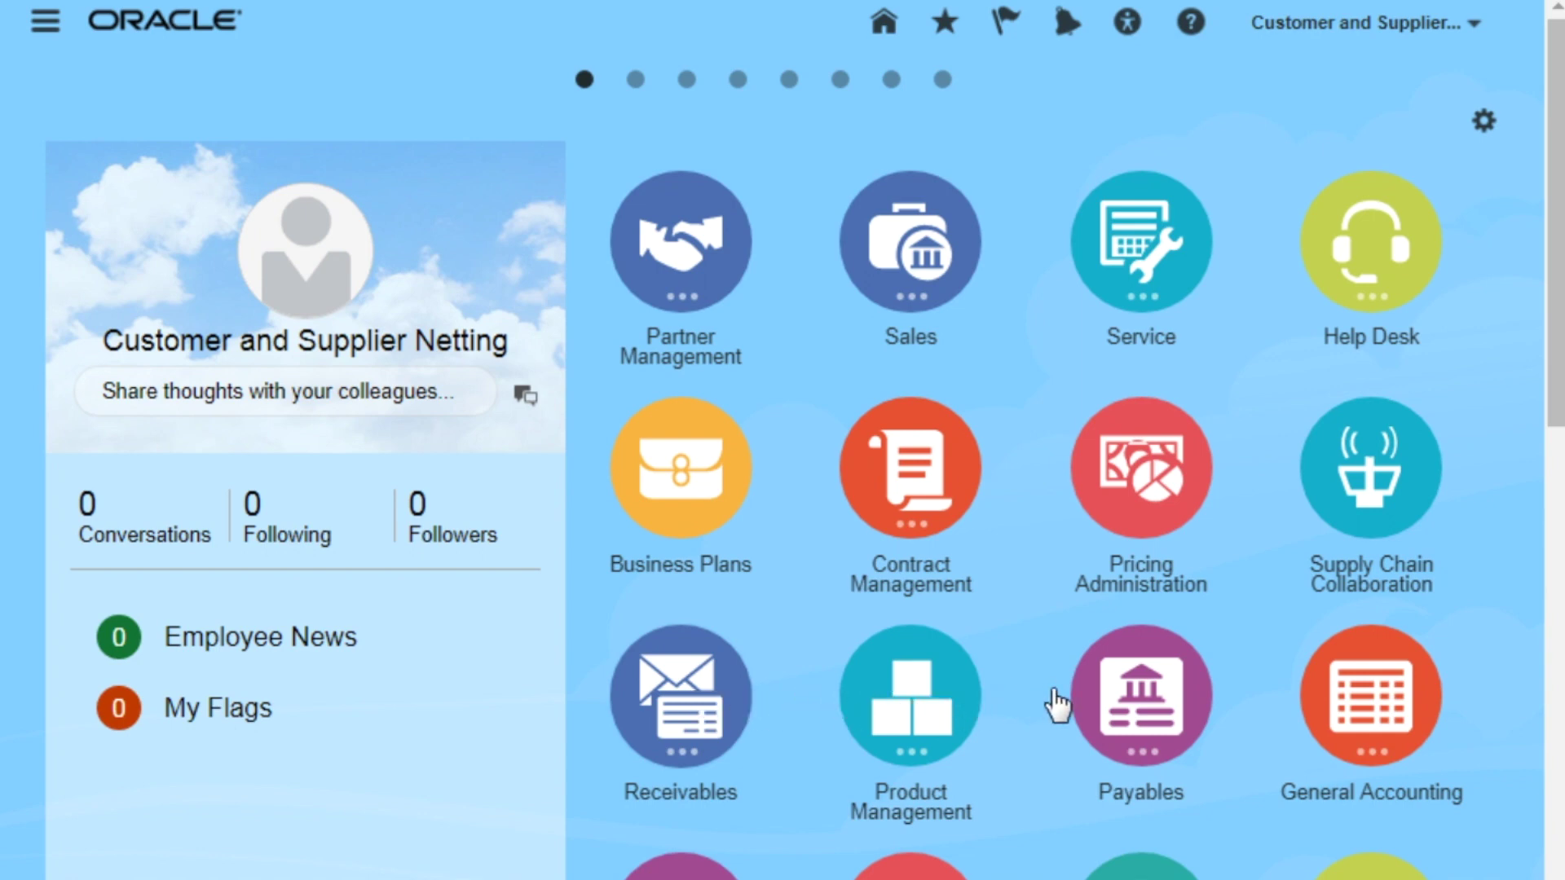
# - Open Manage Netting Agreements from the customer and supplier balance netting tasks in Payables Payments
pyautogui.click(1154, 690)
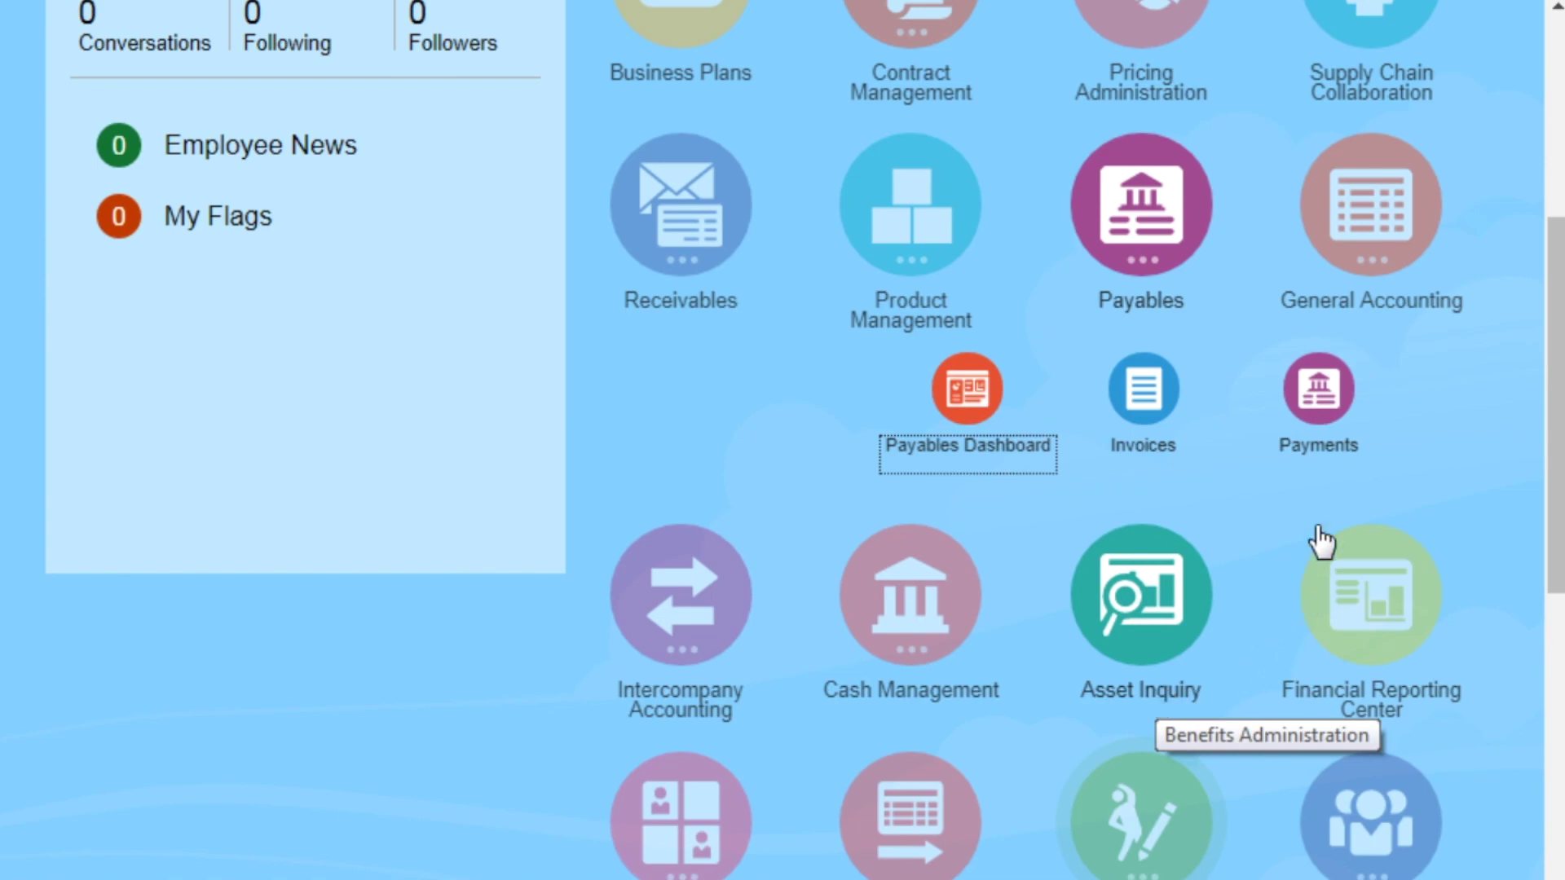
pyautogui.click(1321, 389)
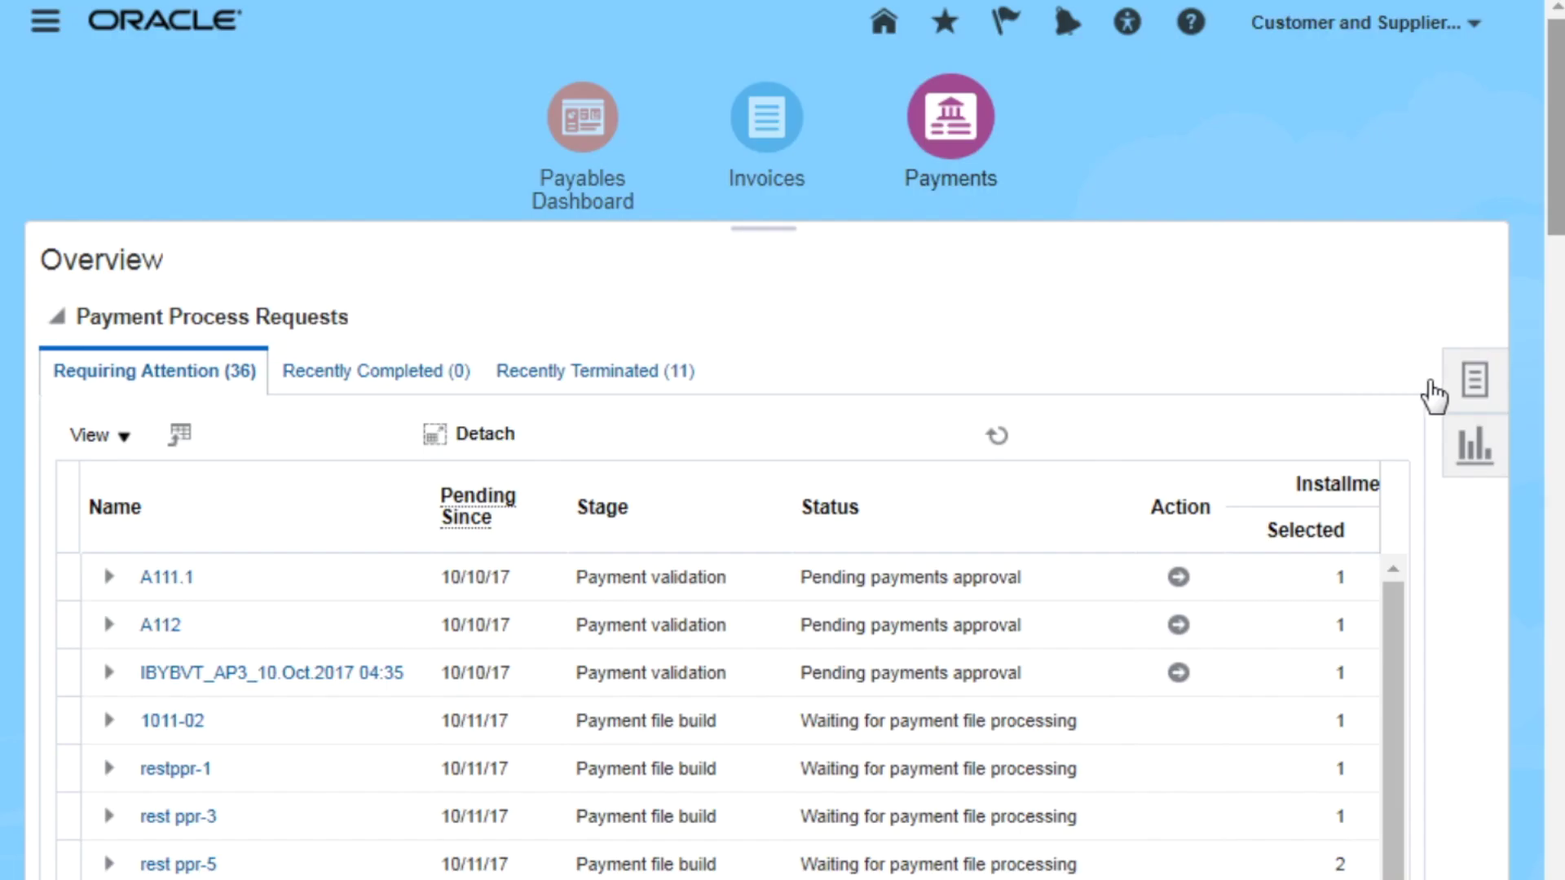
pyautogui.click(1471, 383)
pyautogui.scroll(-10, 1475, 392)
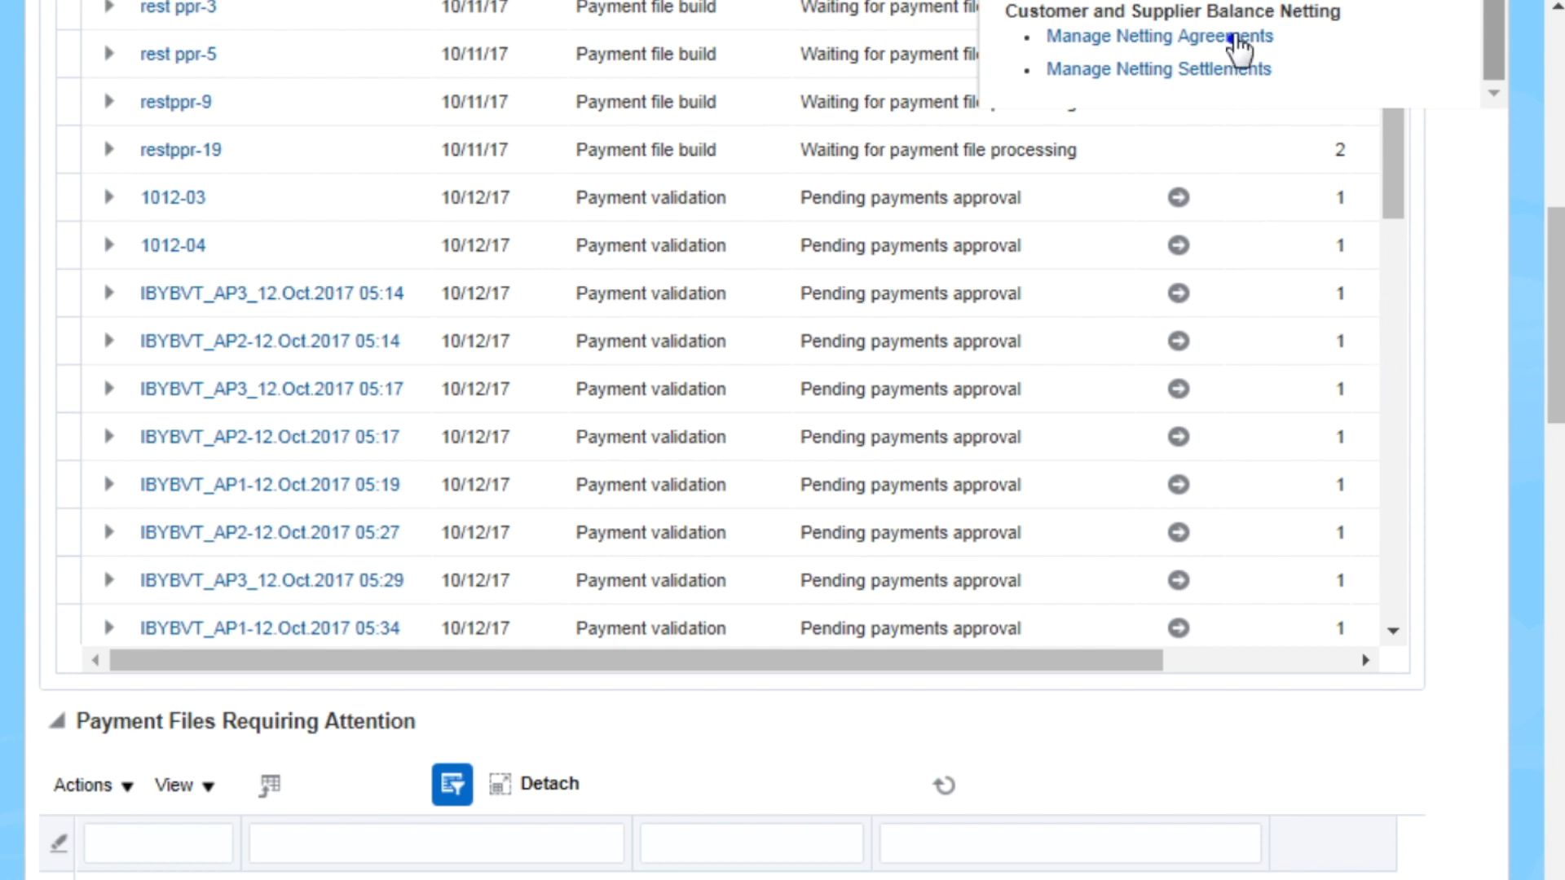
pyautogui.click(1236, 36)
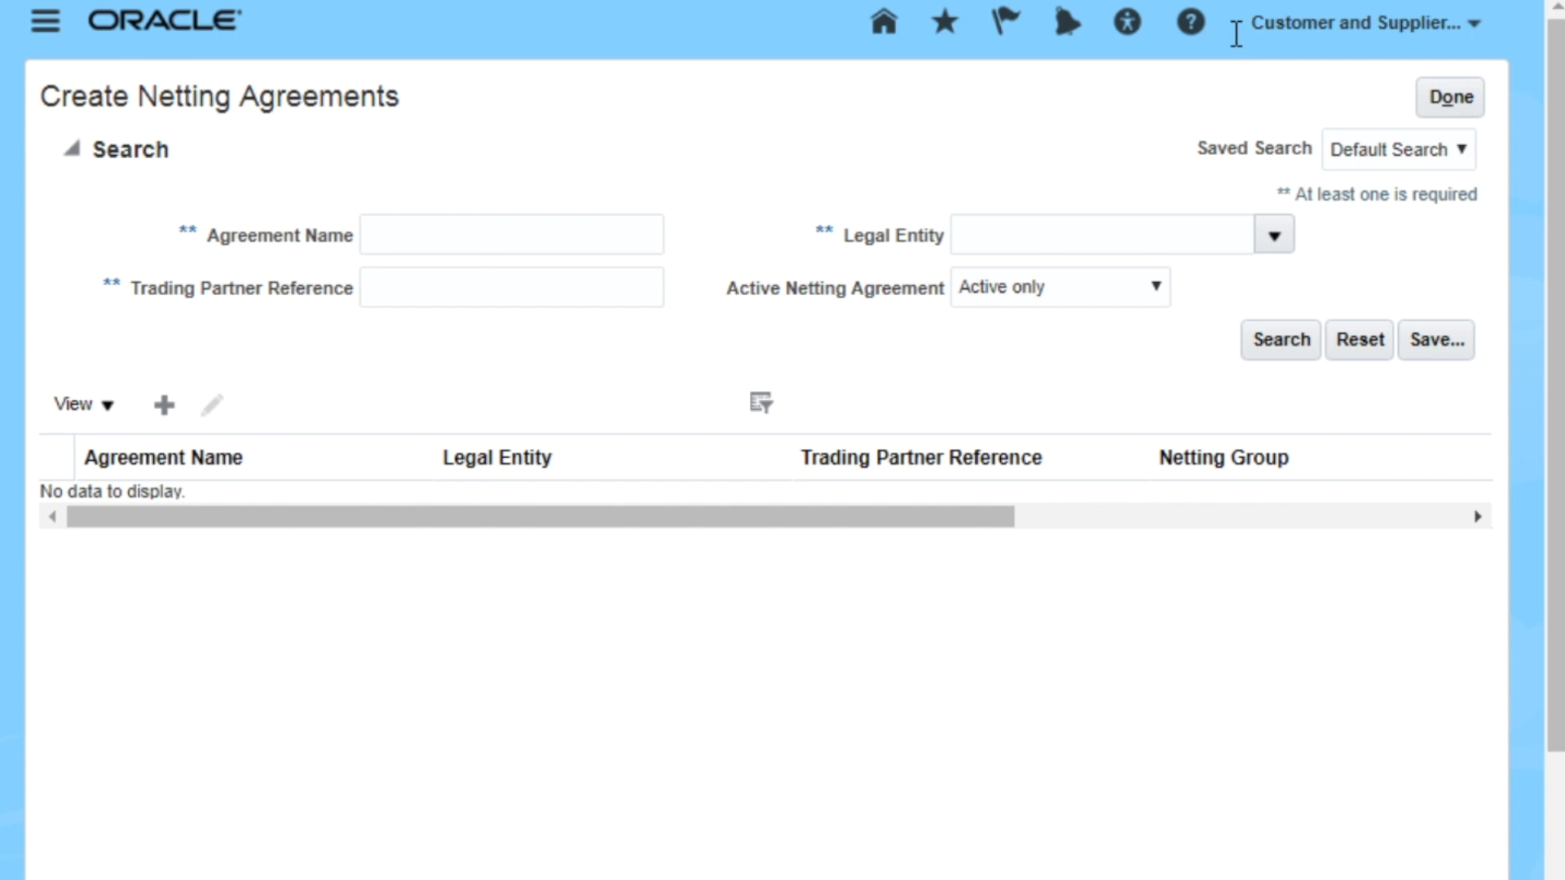
# - Search for active netting agreements of the legal entity eBTax_UK Oracle-2
pyautogui.click(1130, 234)
pyautogui.write('ebt')
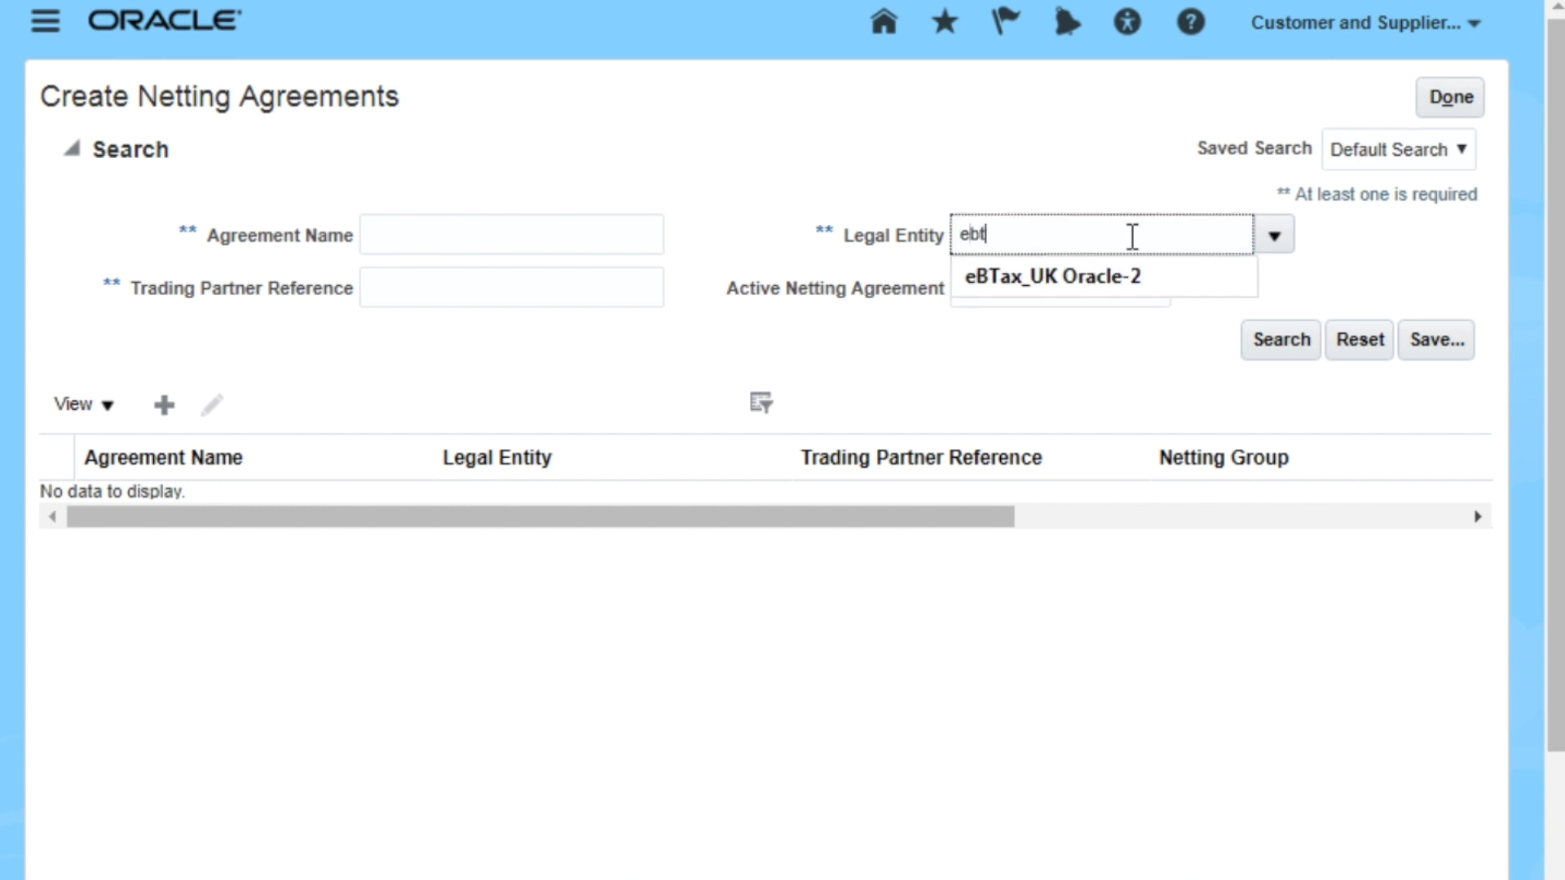
pyautogui.press('Tab')
pyautogui.click(1263, 340)
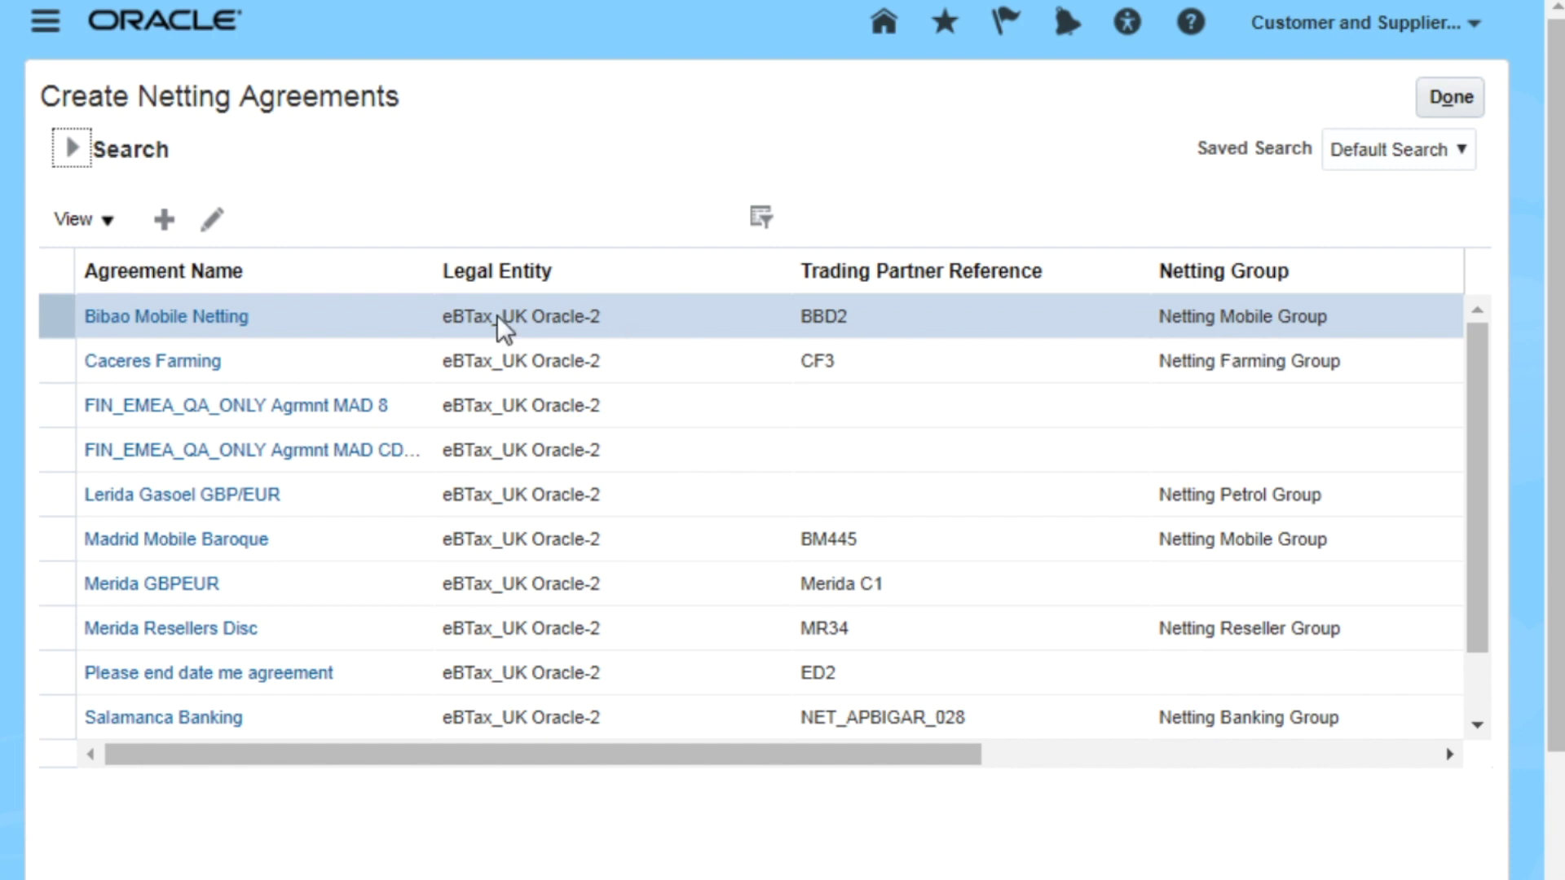
# - Start a new netting agreement for the legal entity eBTax_UK Oracle-2
pyautogui.click(167, 220)
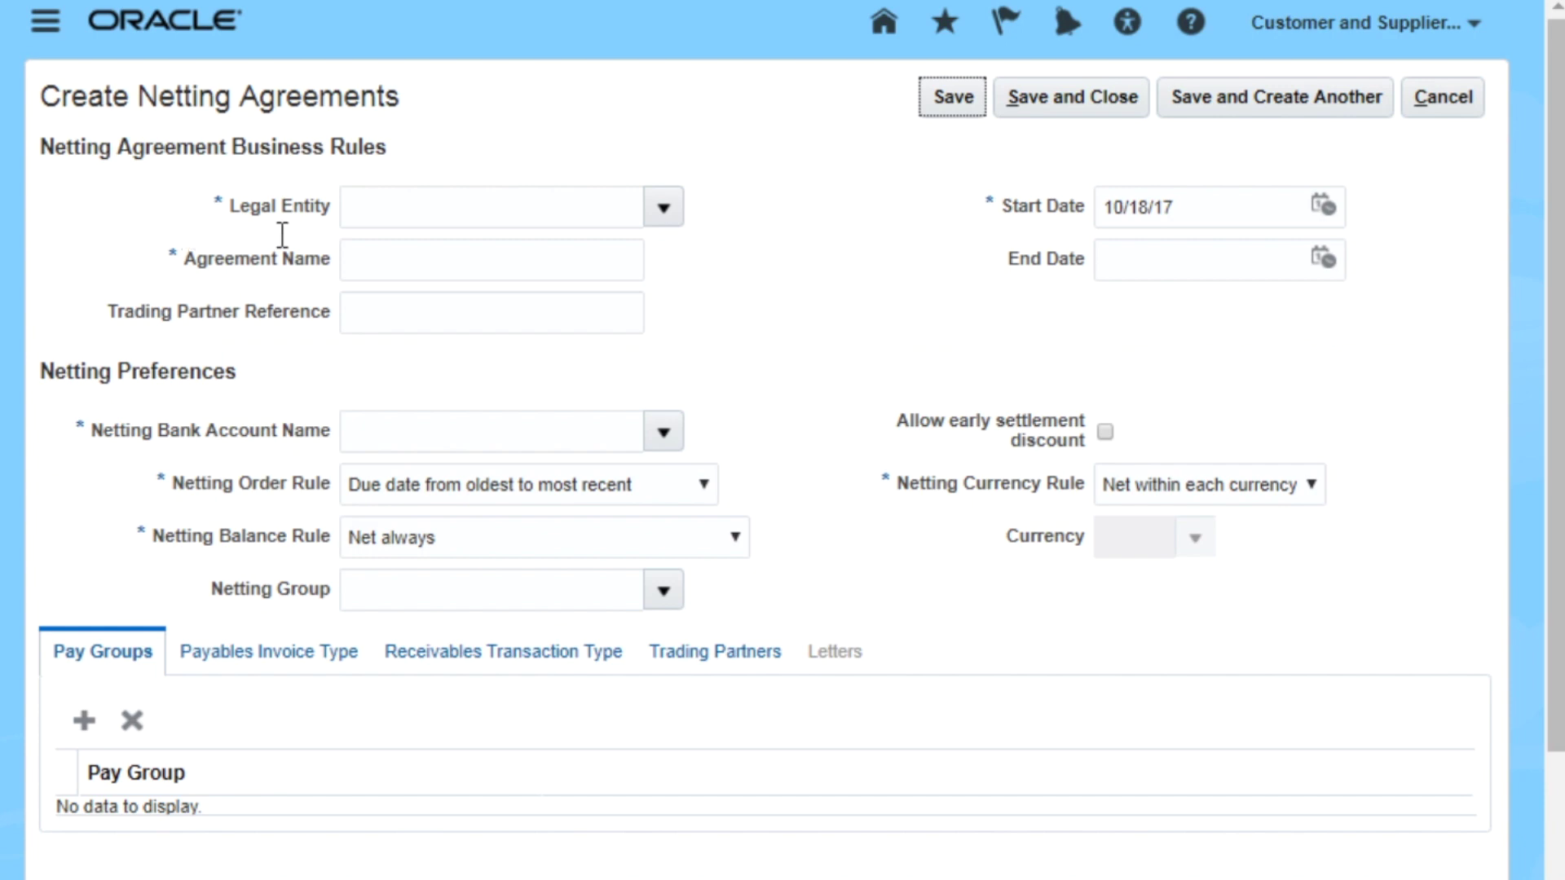
pyautogui.click(402, 213)
pyautogui.write('ebt')
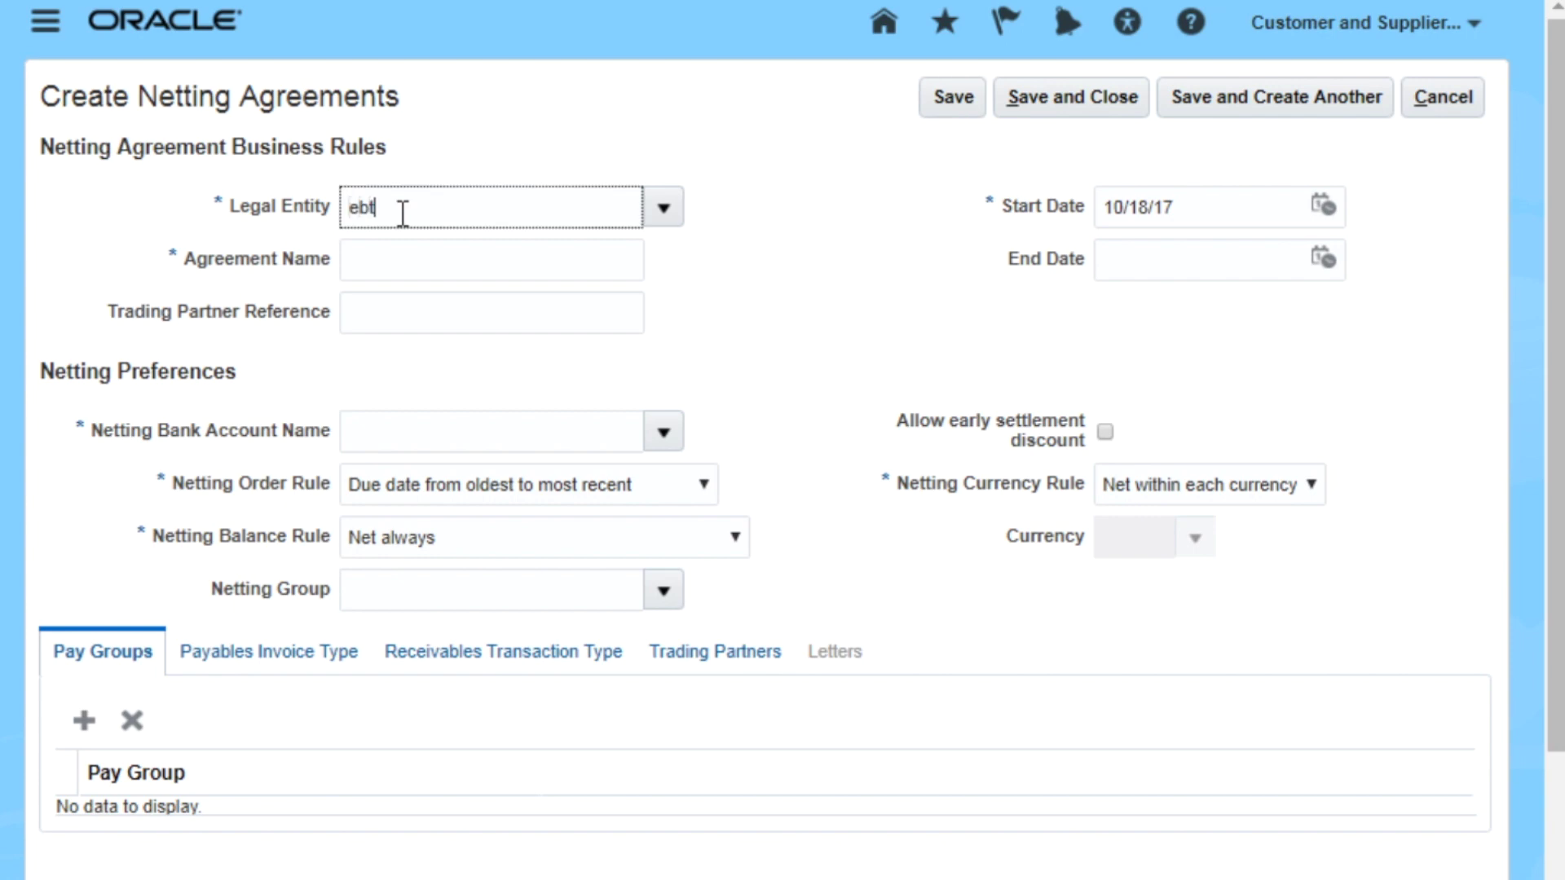
pyautogui.press('Tab')
# - Name the agreement Valencia Farming Demo and enter VFarm01 as its trading partner reference
pyautogui.write('V')
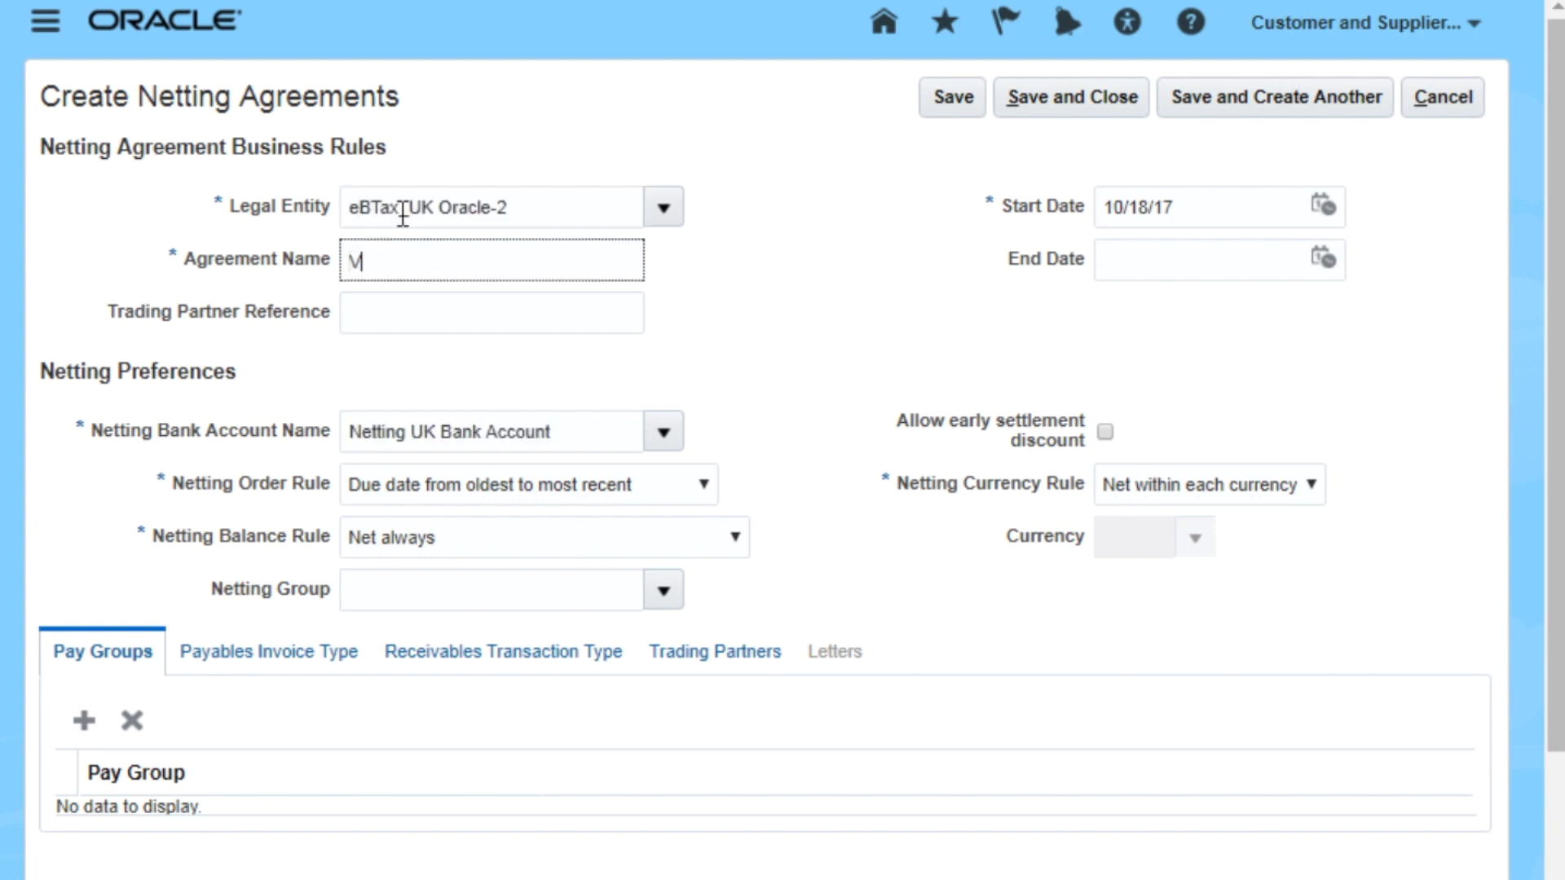
pyautogui.write('alencia Farming Demo')
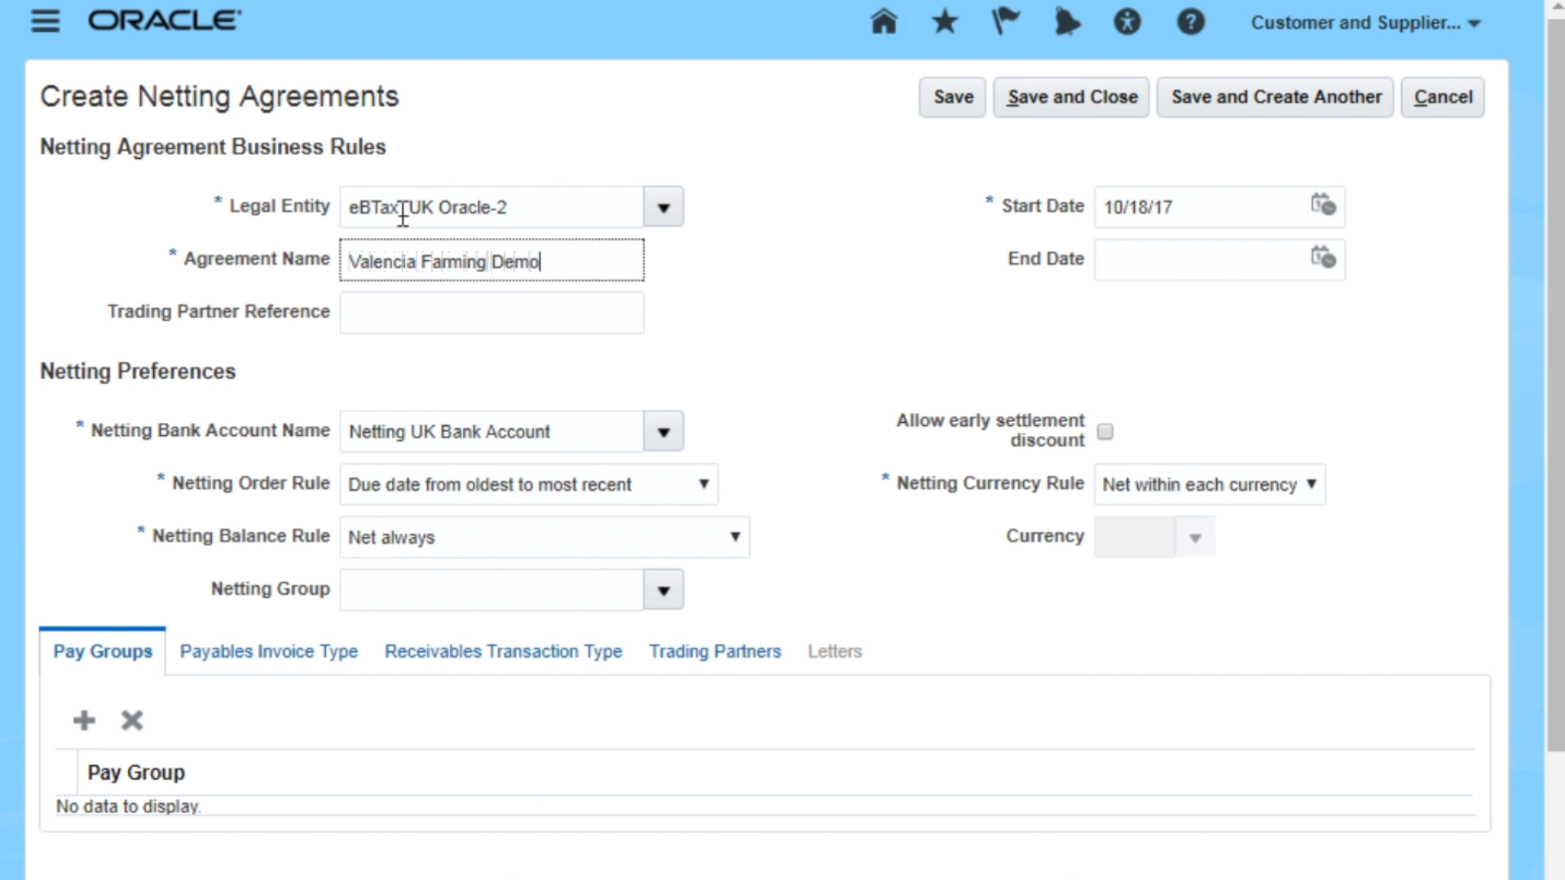
pyautogui.press('Tab')
pyautogui.write('M')
pyautogui.write('Far')
pyautogui.write('m')
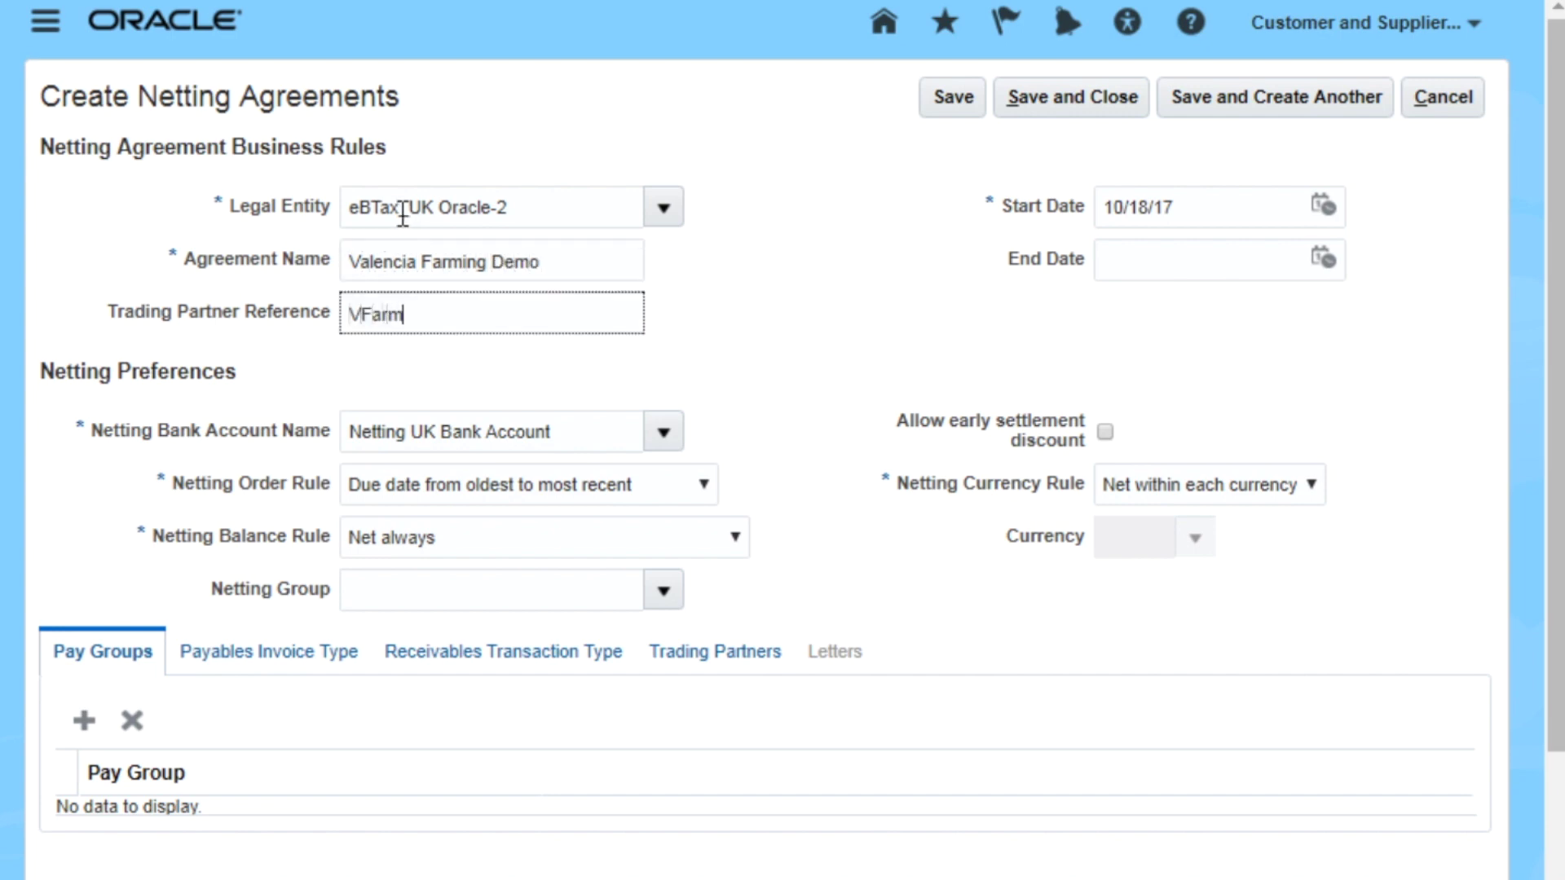
pyautogui.write('01')
# - Set the netting preferences to Netting UK Bank Account, the Net always balance rule and Netting Farming Group
pyautogui.click(663, 432)
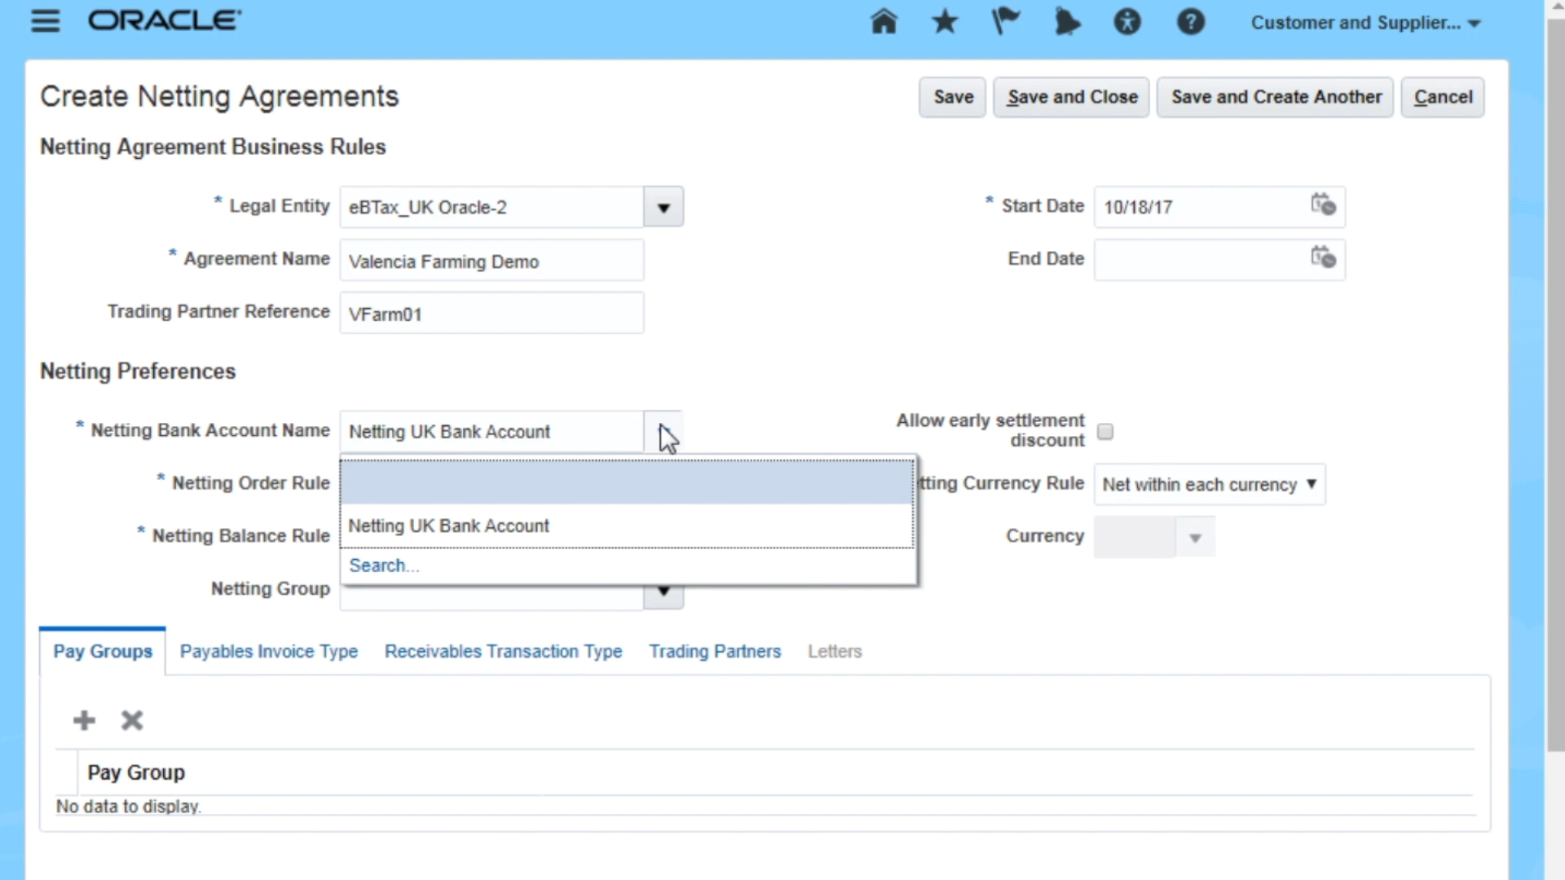
pyautogui.click(610, 522)
pyautogui.click(701, 487)
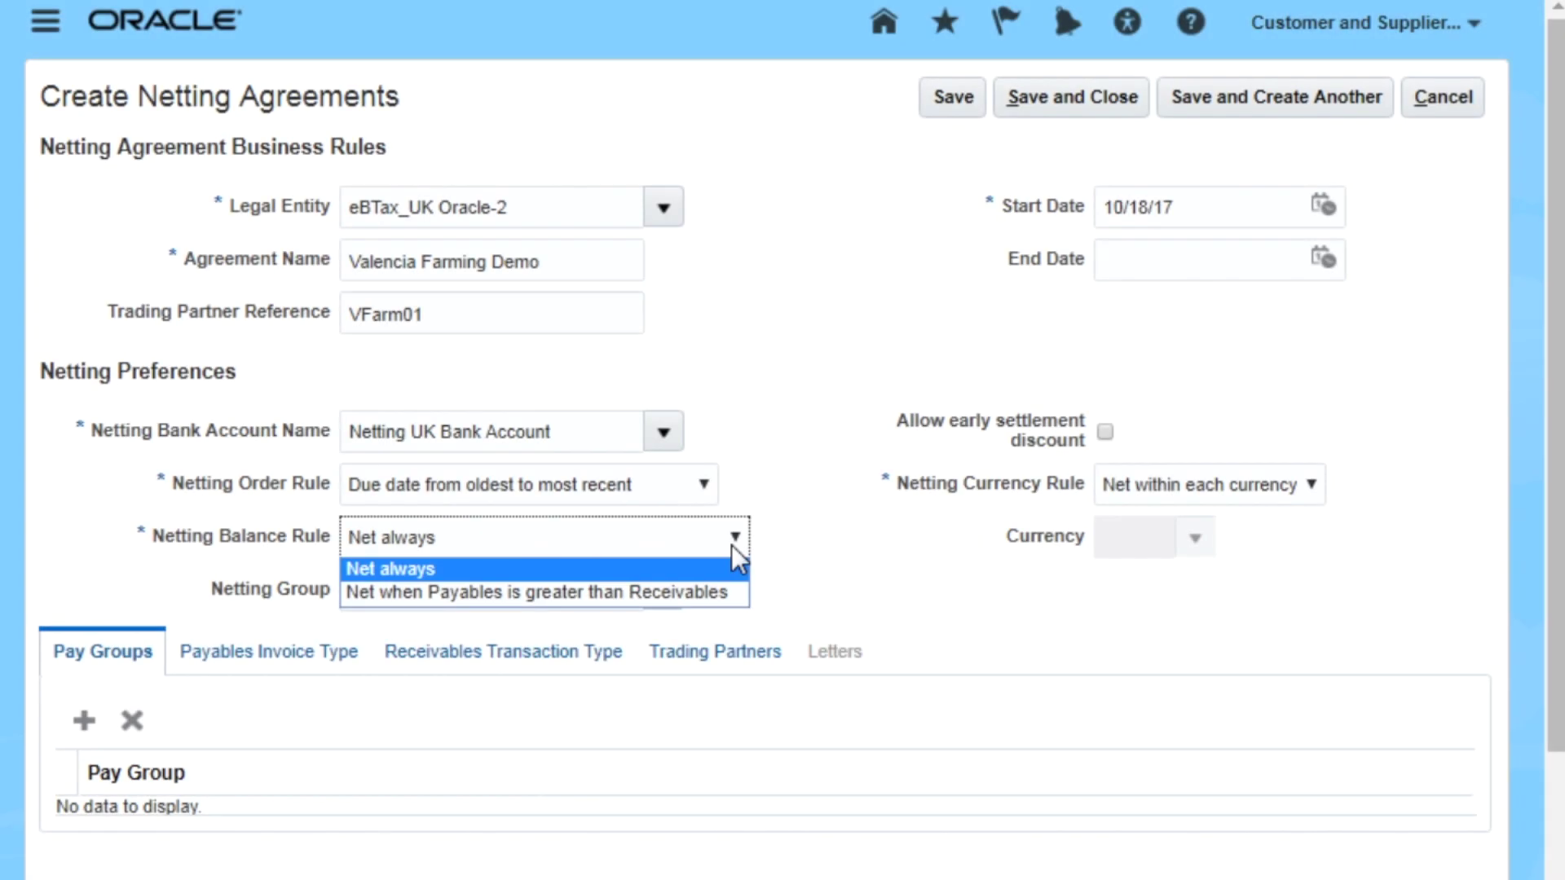
pyautogui.click(706, 562)
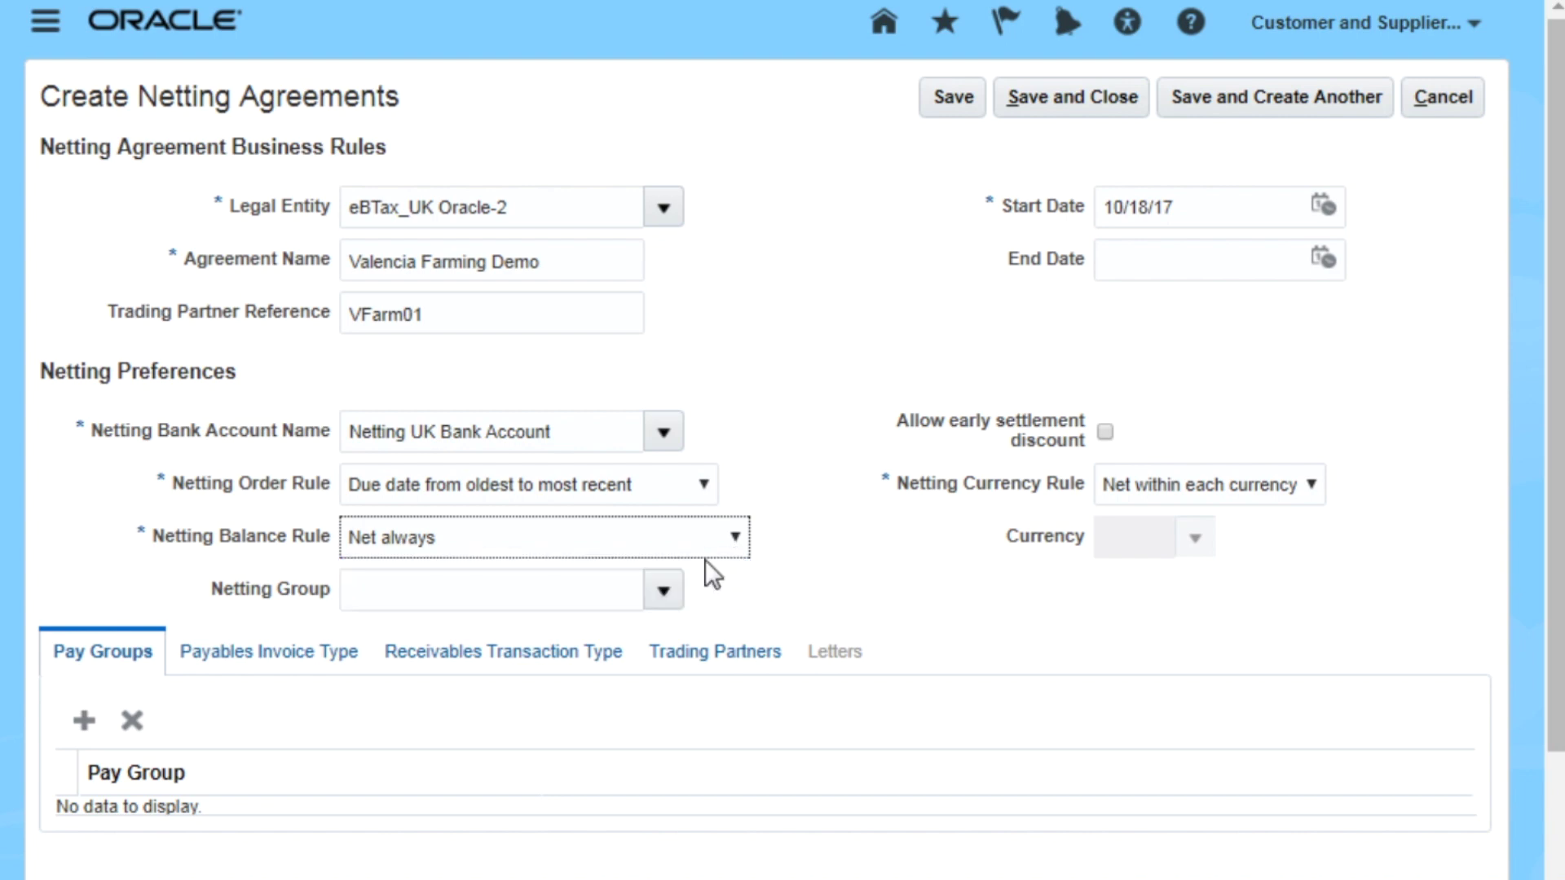
pyautogui.click(665, 588)
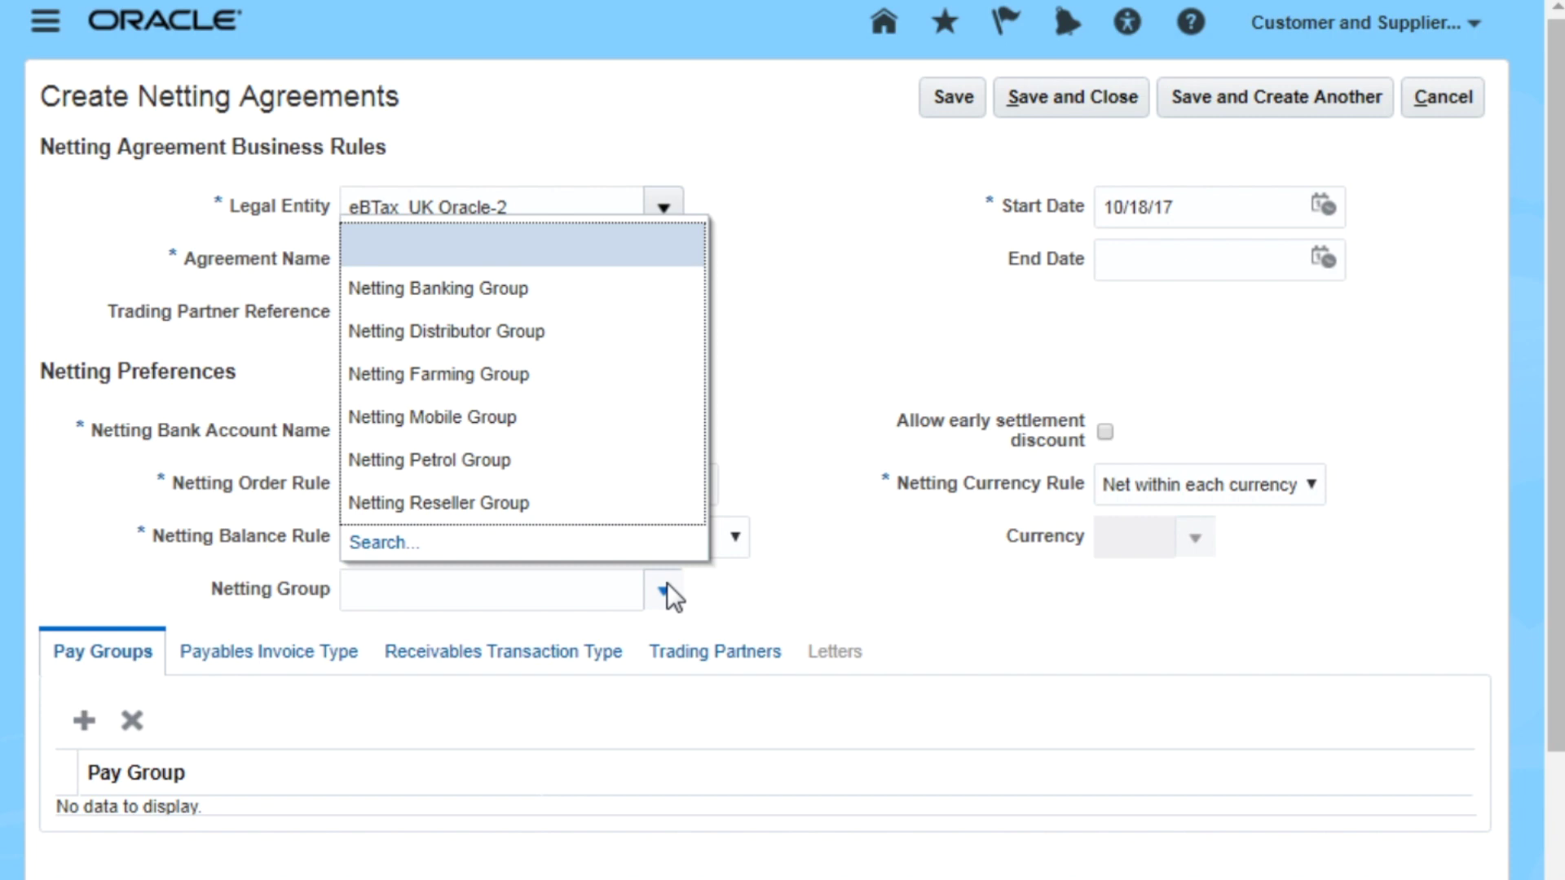
pyautogui.click(513, 371)
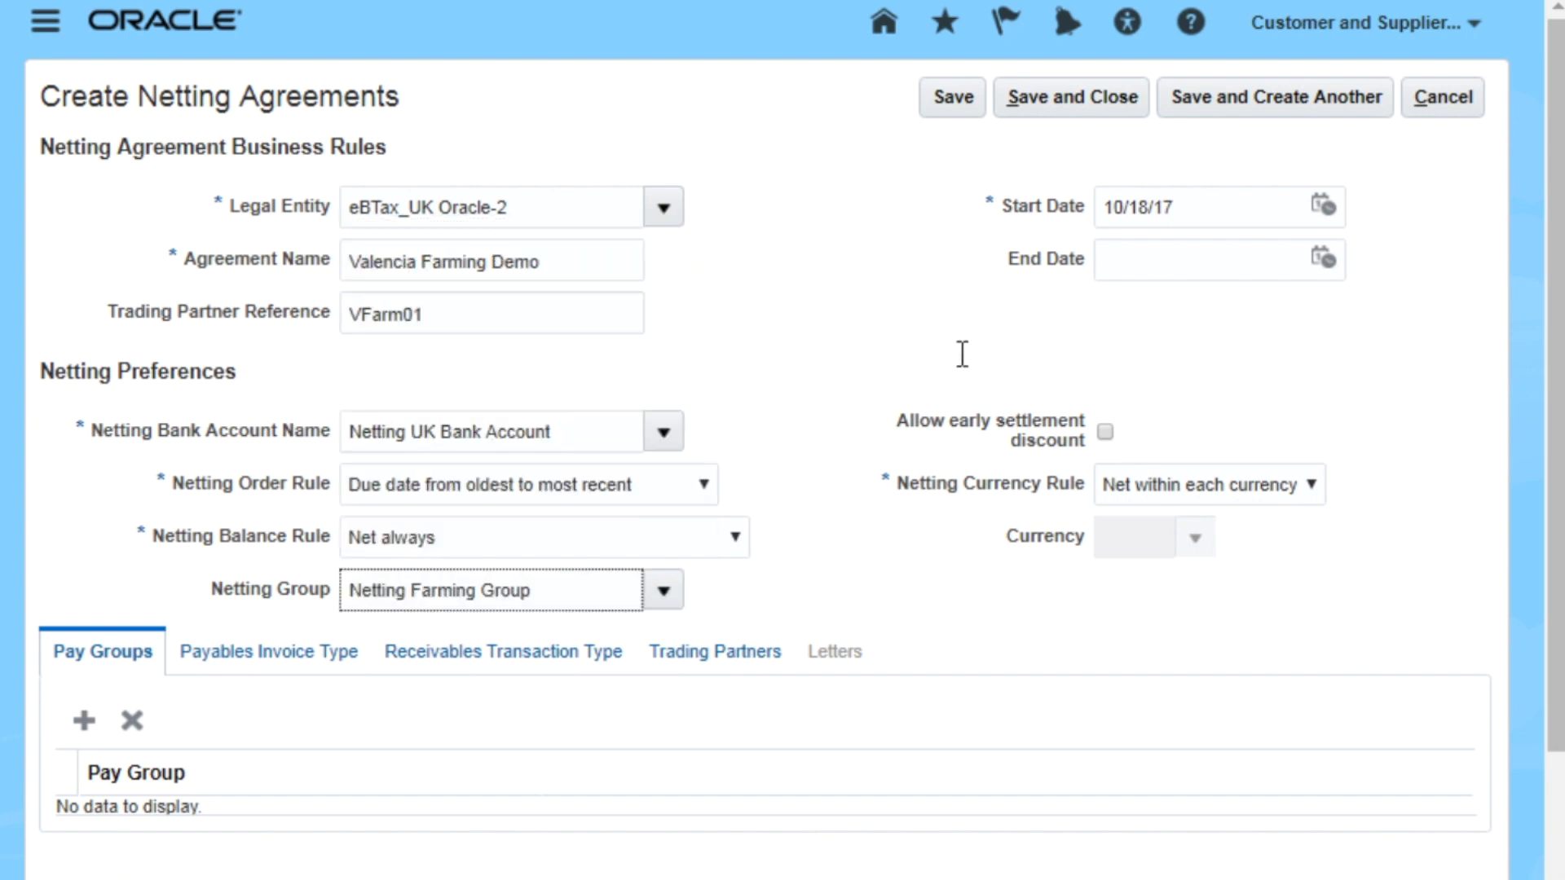
# - Set the agreement's start date to 10/18/00 and keep the currency rule Net within each currency
pyautogui.click(1193, 196)
pyautogui.press('BackSpace')
pyautogui.press('BackSpace')
pyautogui.write('00')
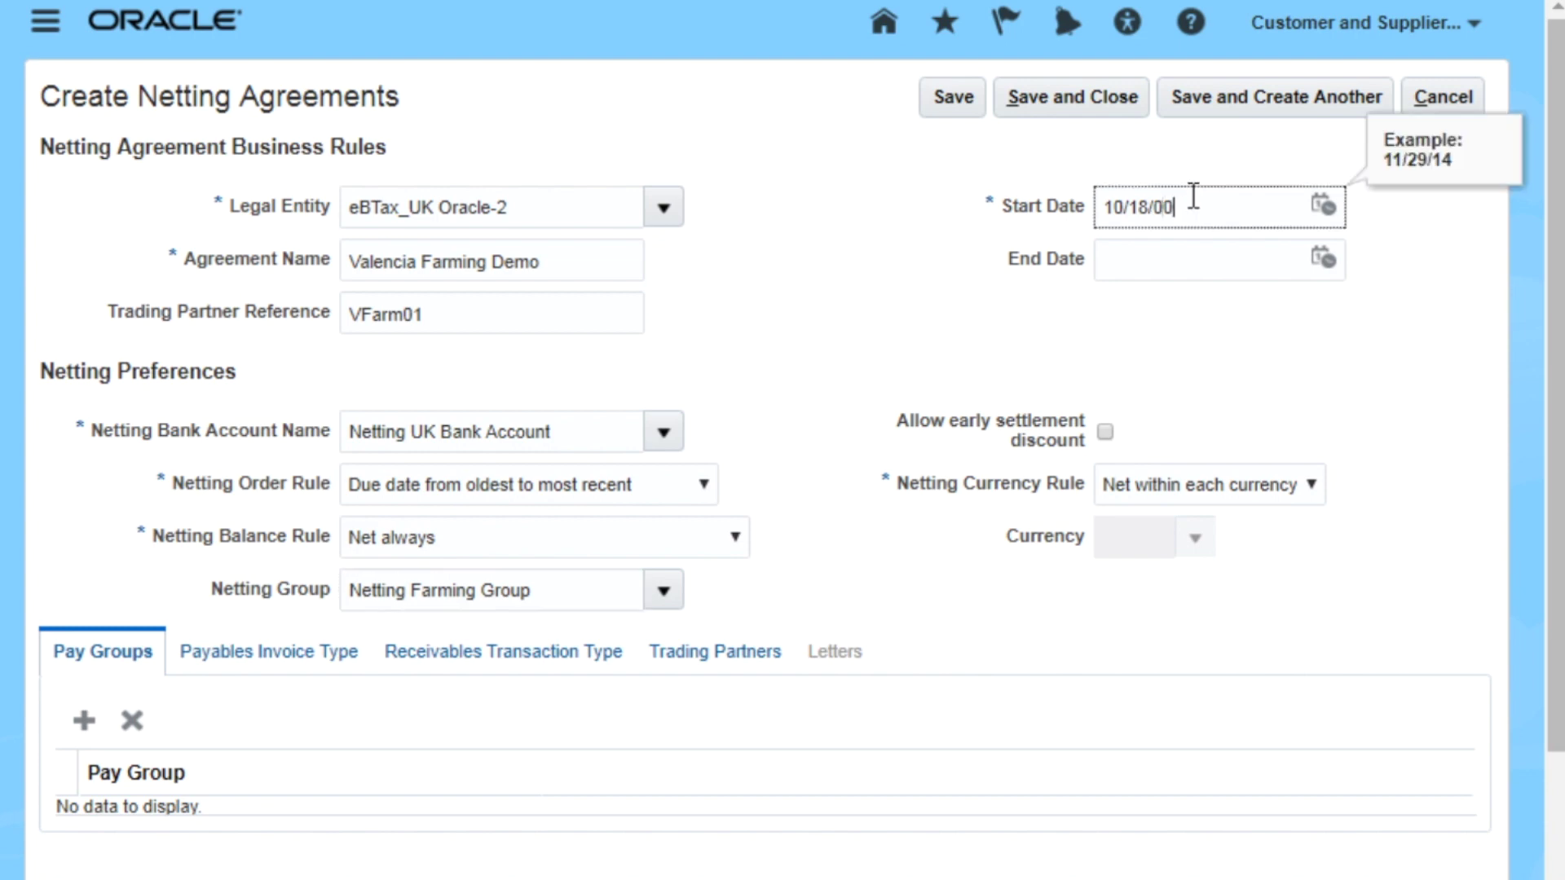
pyautogui.press('Tab')
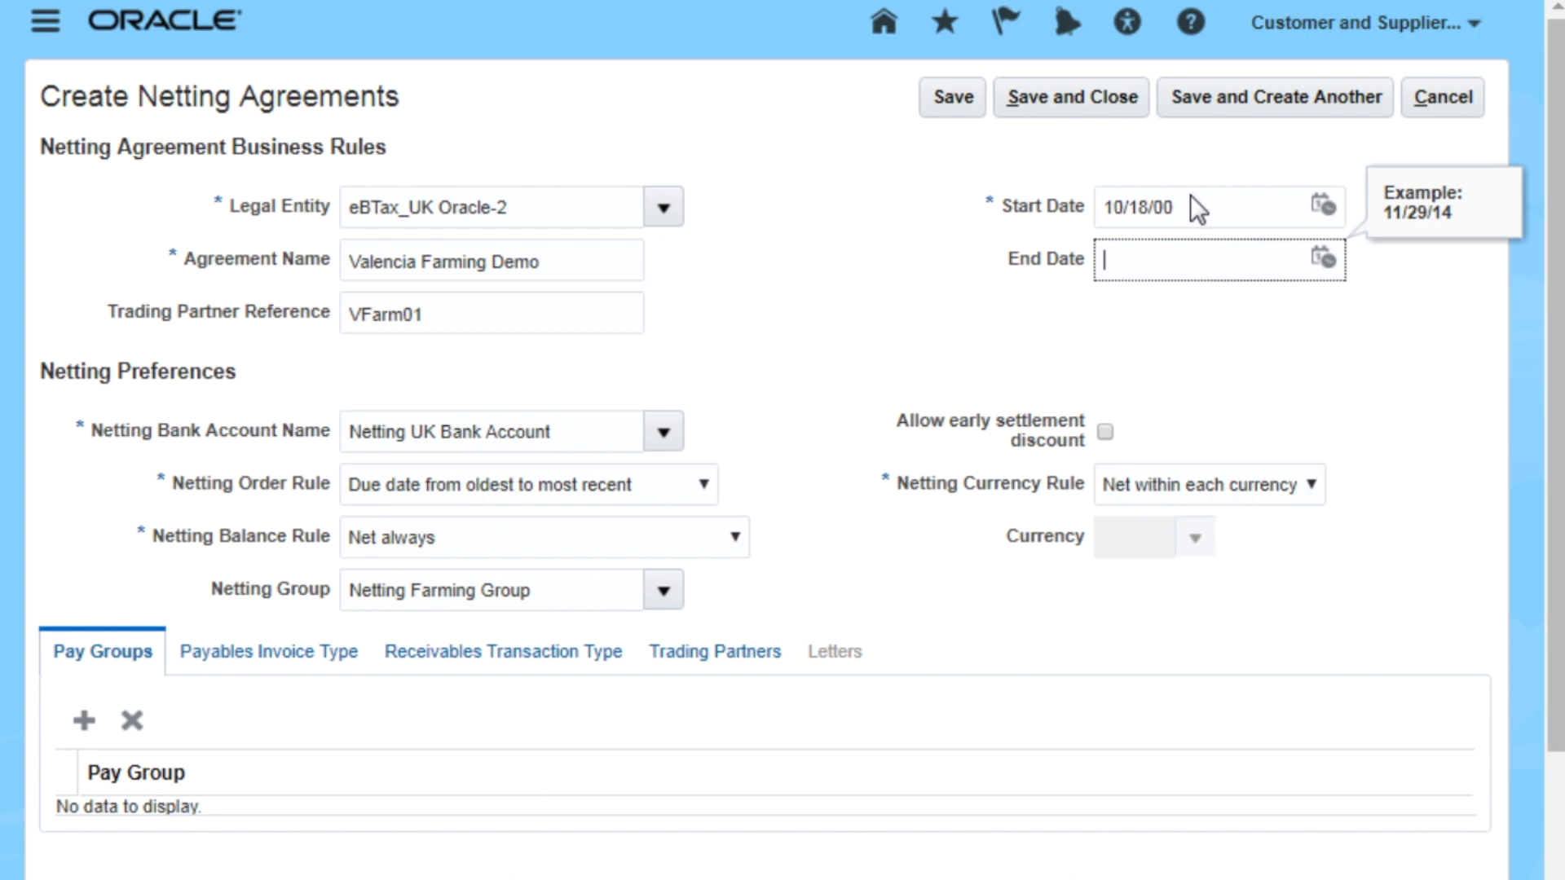
pyautogui.click(1311, 485)
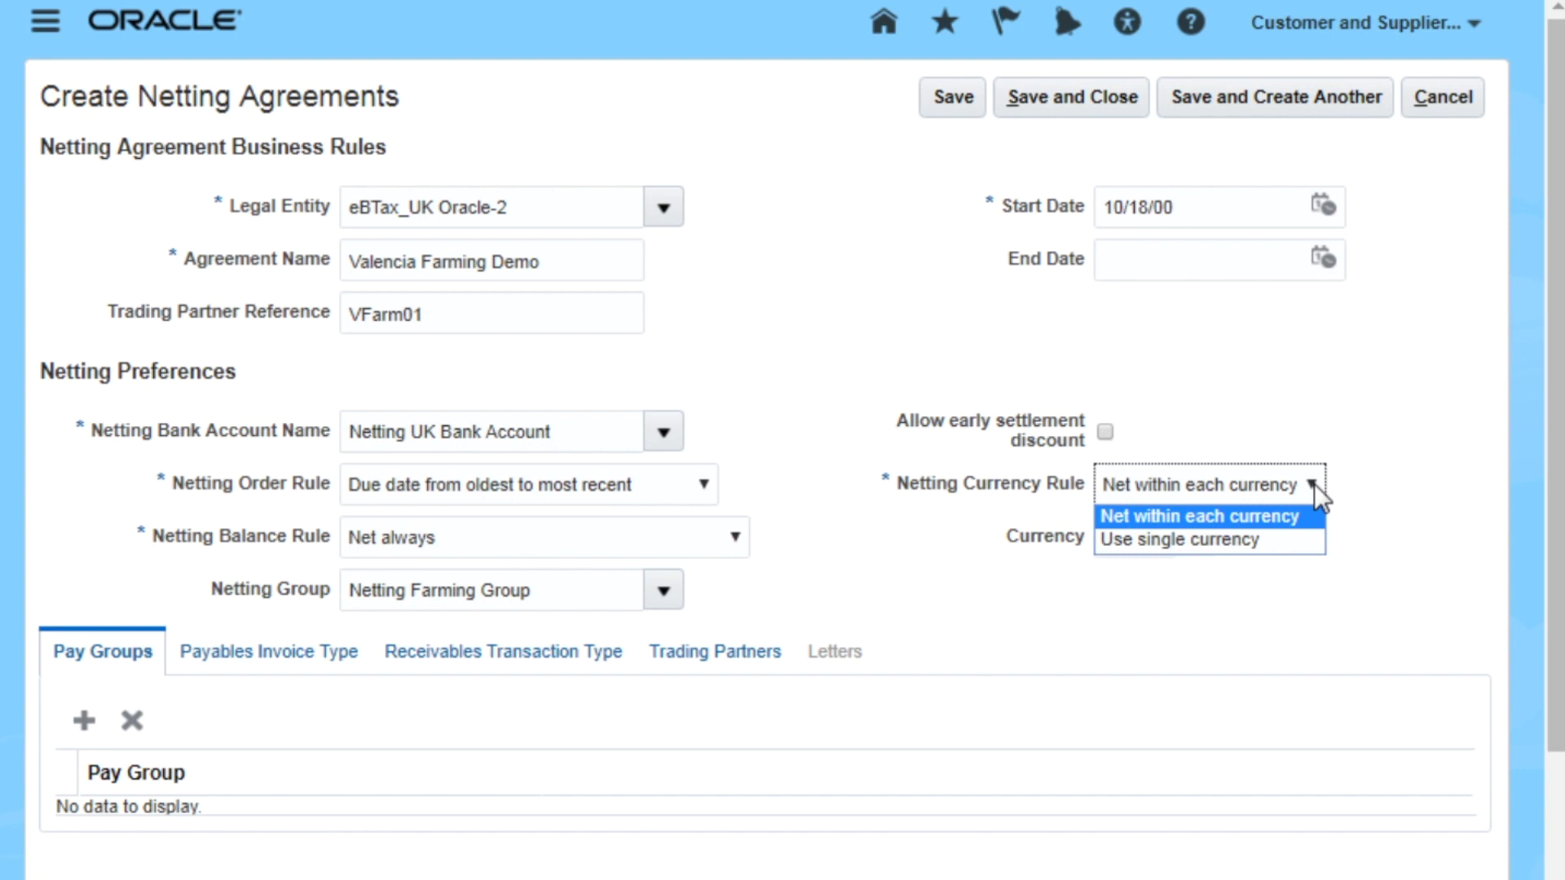
pyautogui.click(1313, 482)
# - Add Credit memo as a second payables invoice type alongside Standard
pyautogui.click(220, 656)
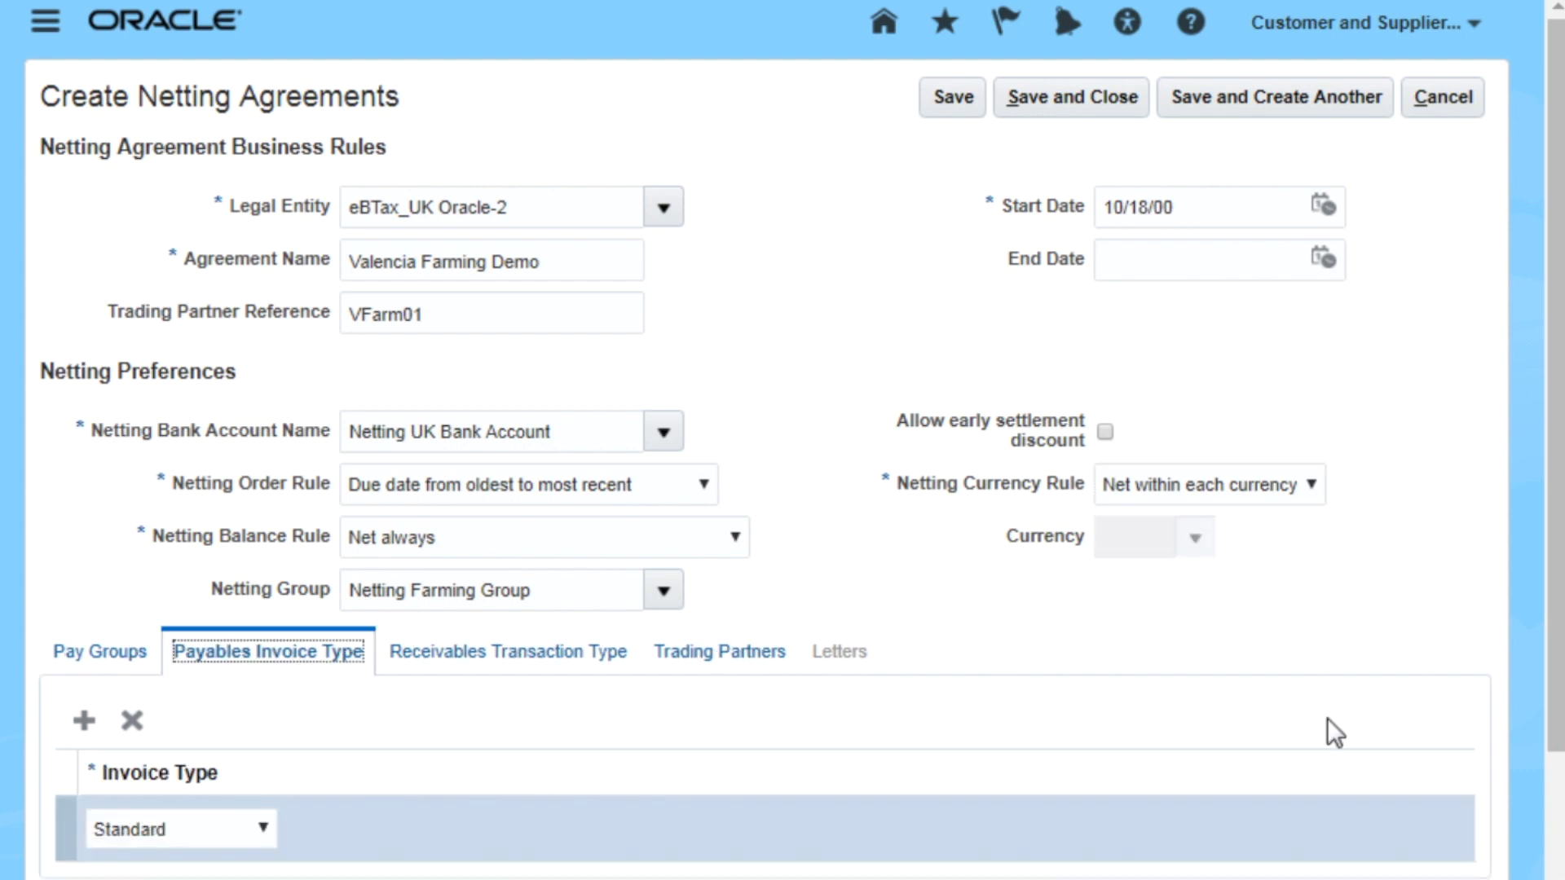
pyautogui.click(1552, 857)
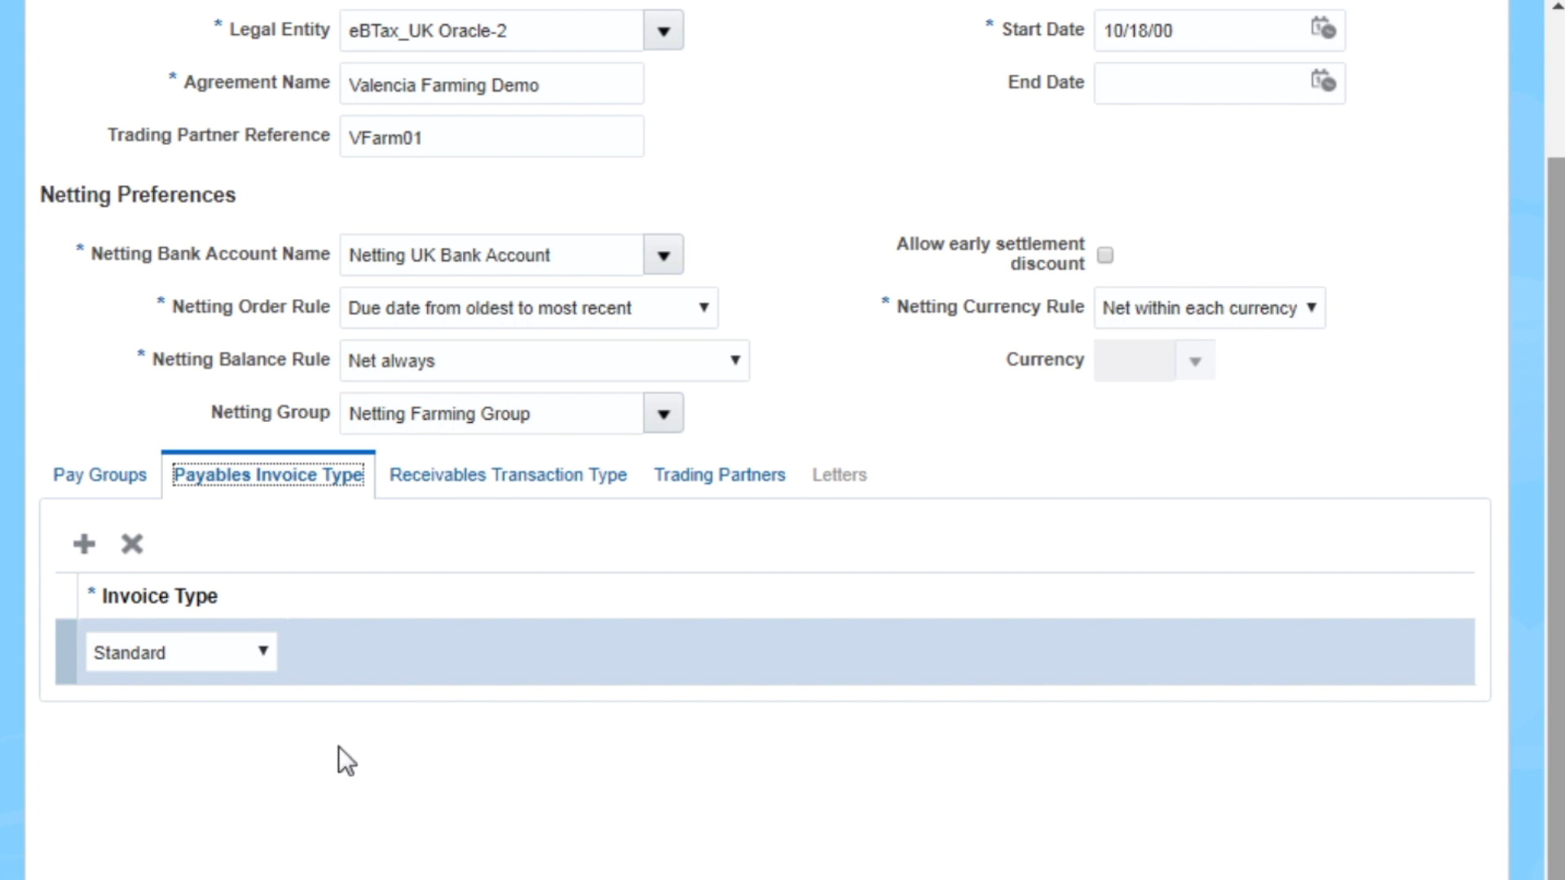
pyautogui.click(88, 544)
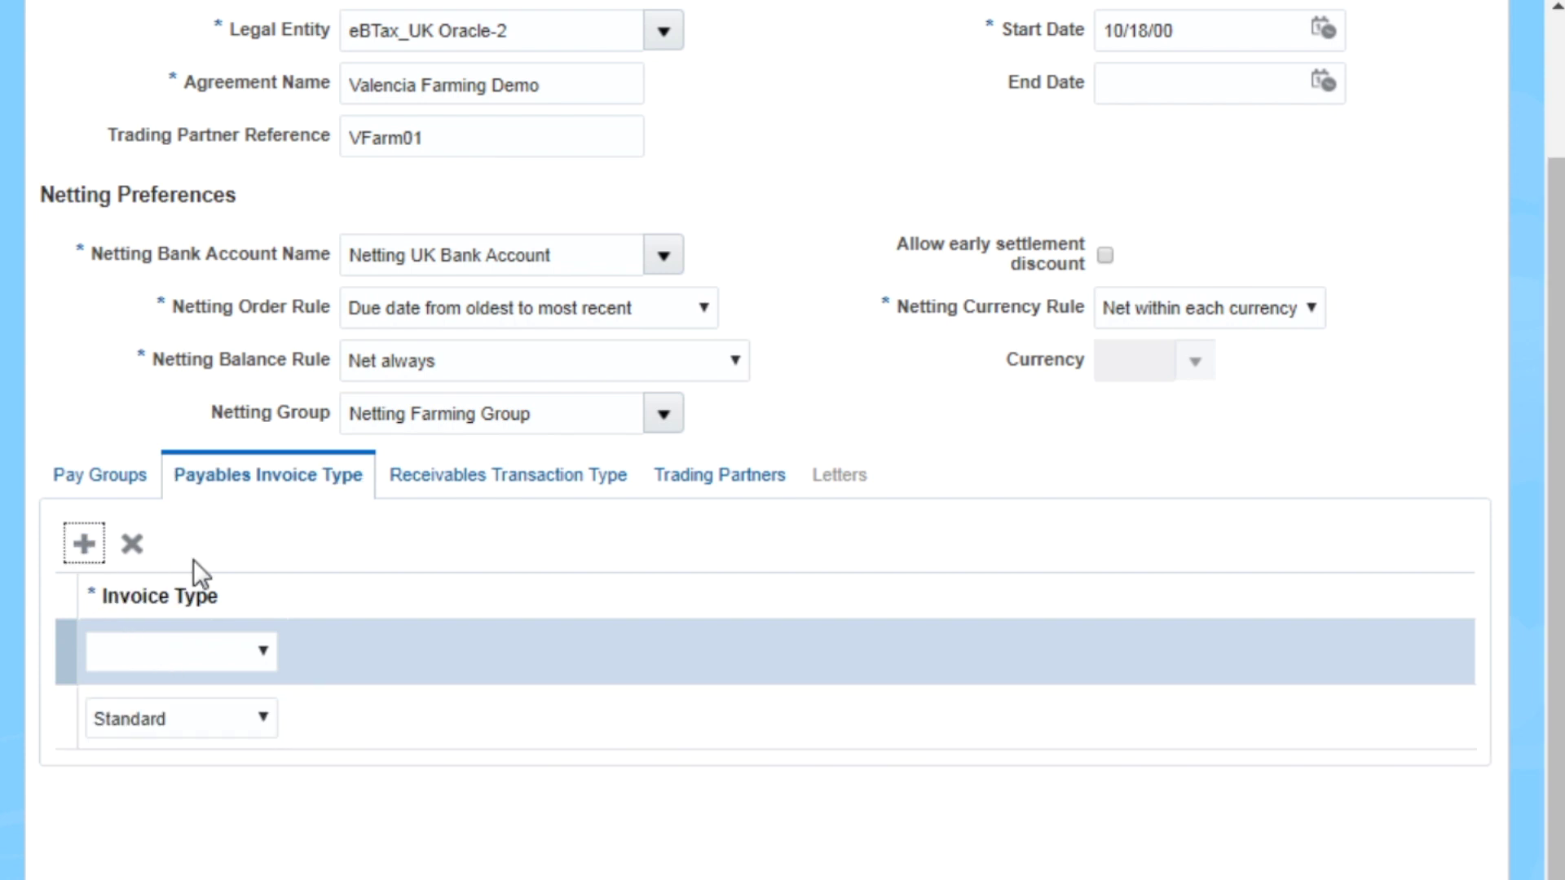
pyautogui.click(259, 657)
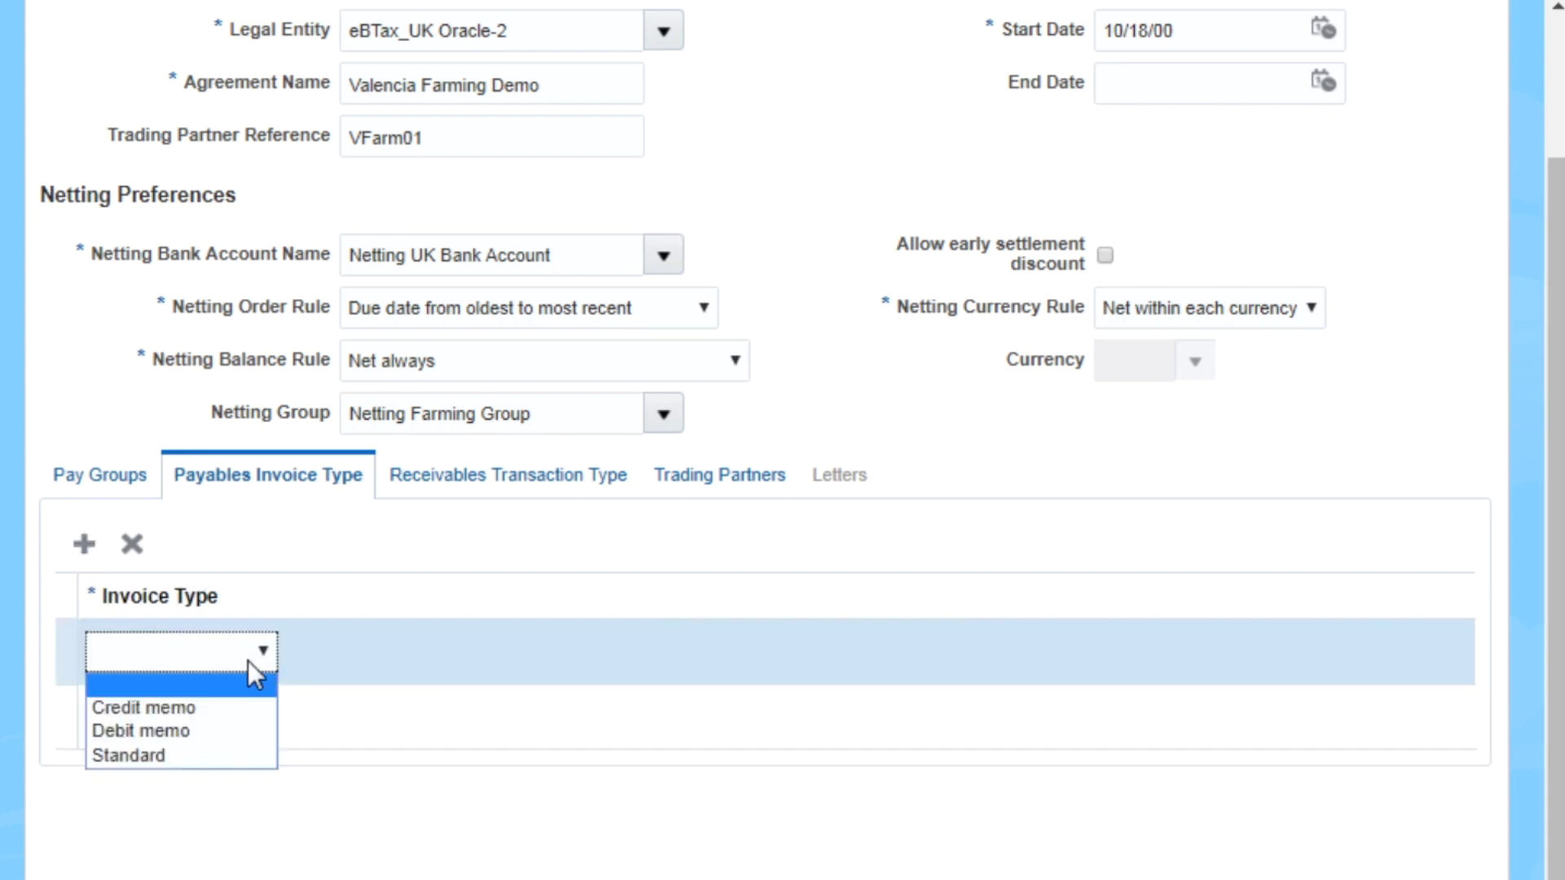
pyautogui.click(233, 706)
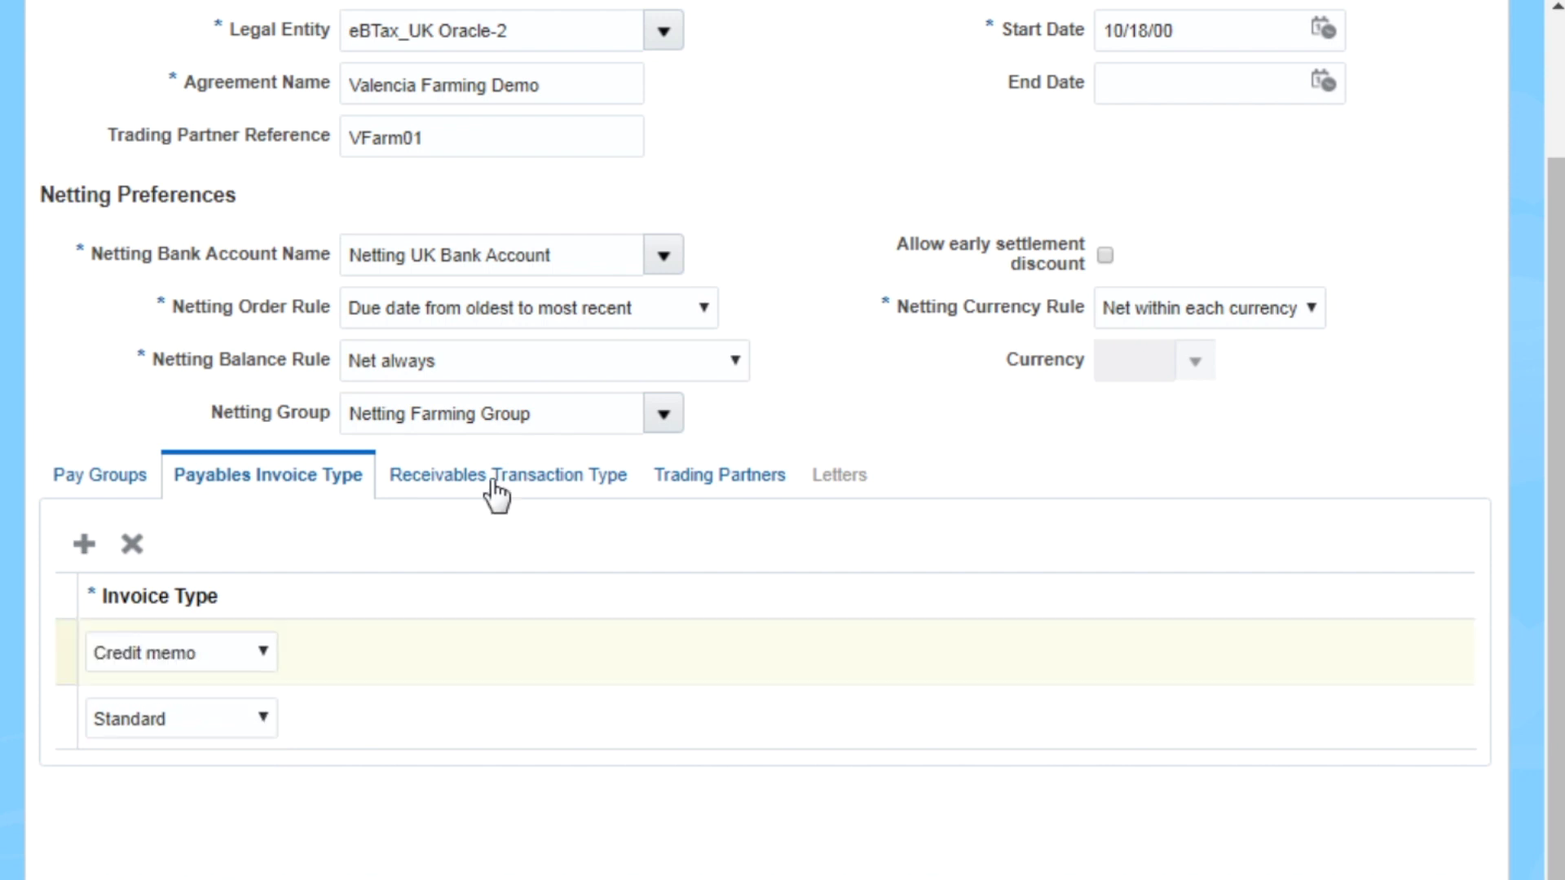
# - Set the receivables transaction type to Invoice - Invoice_4 from the Progress UK SET
pyautogui.click(493, 483)
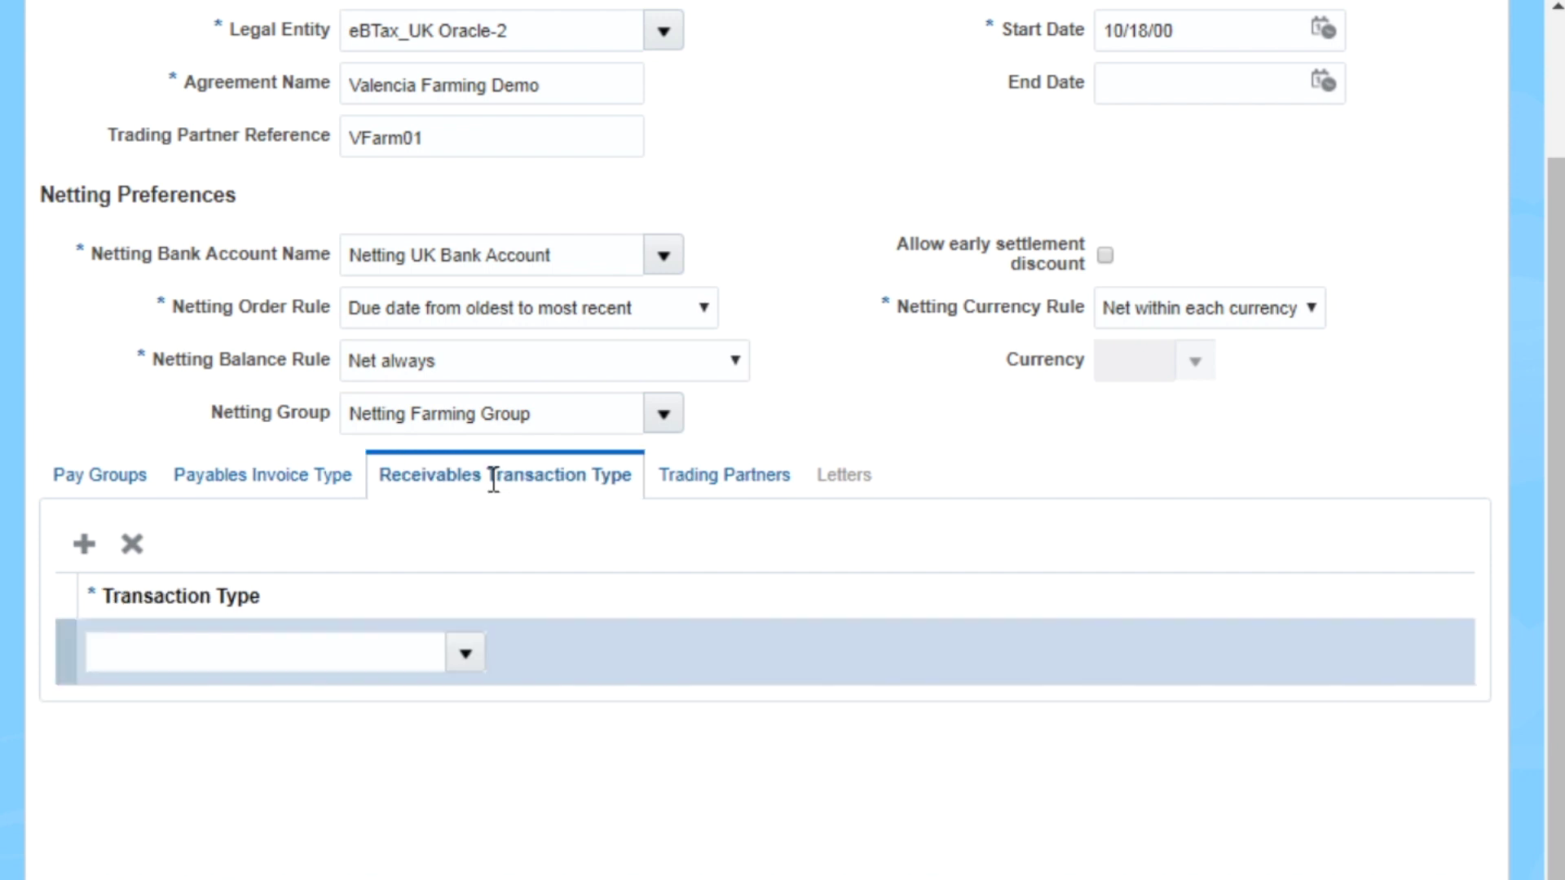
pyautogui.click(150, 638)
pyautogui.write('Invoice')
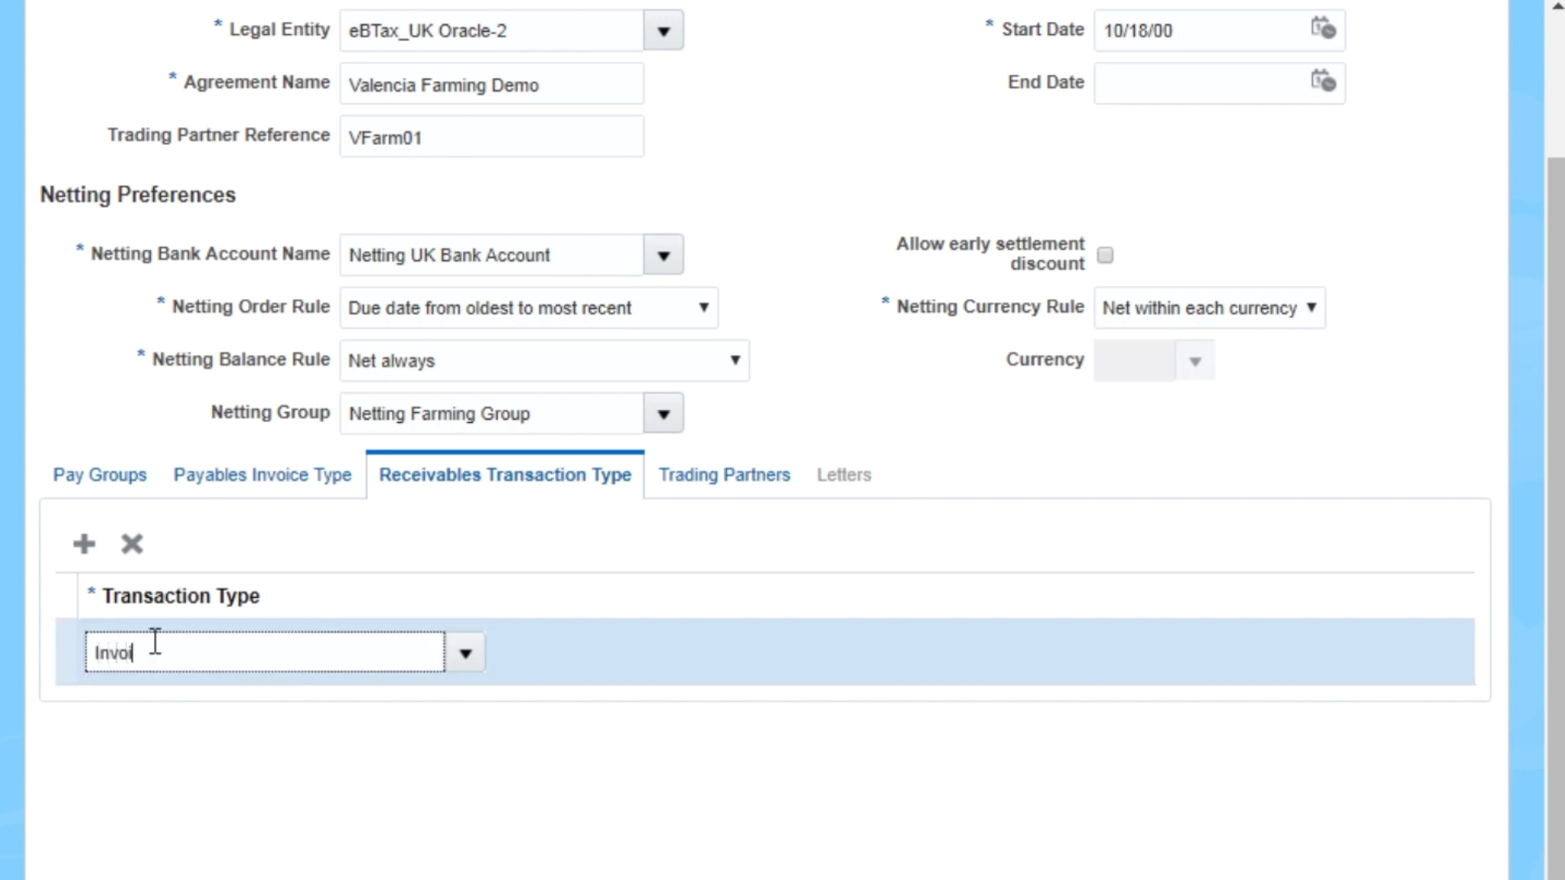
pyautogui.click(535, 654)
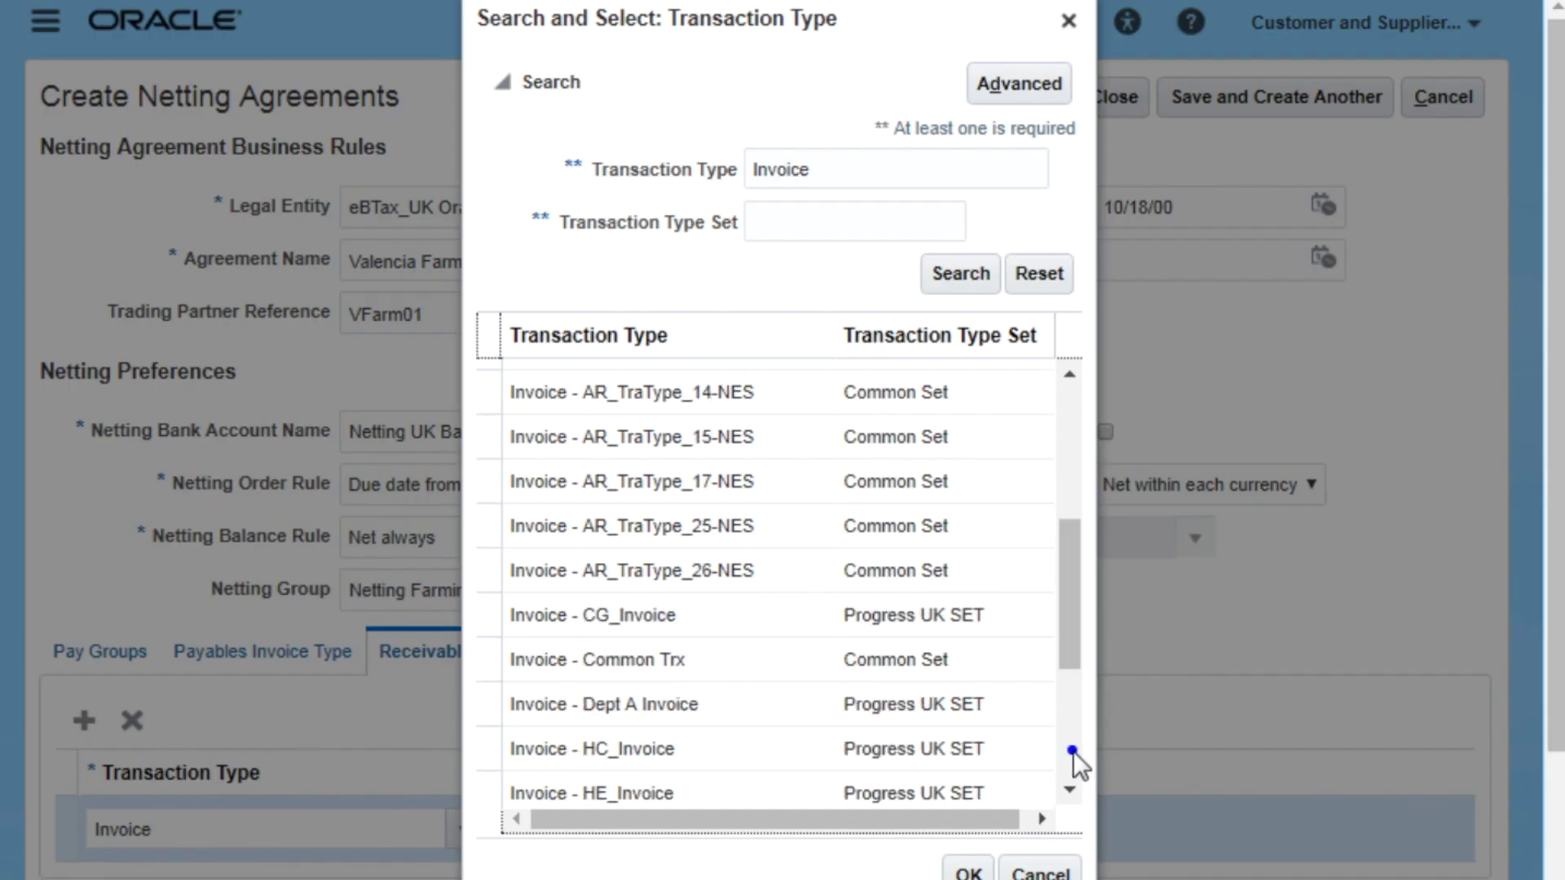
pyautogui.click(1072, 751)
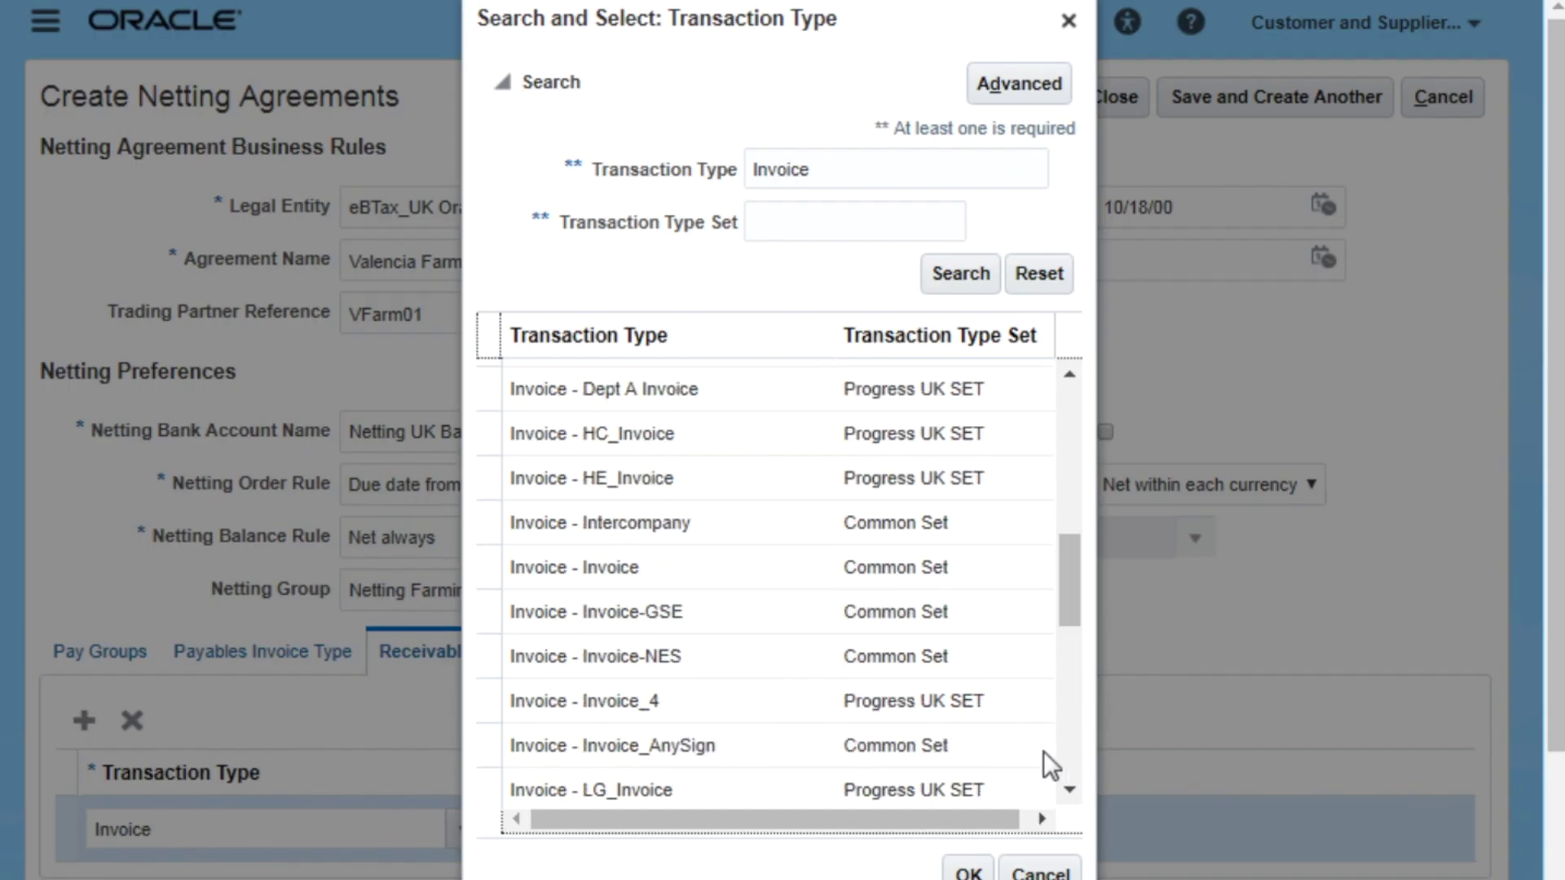
pyautogui.click(936, 716)
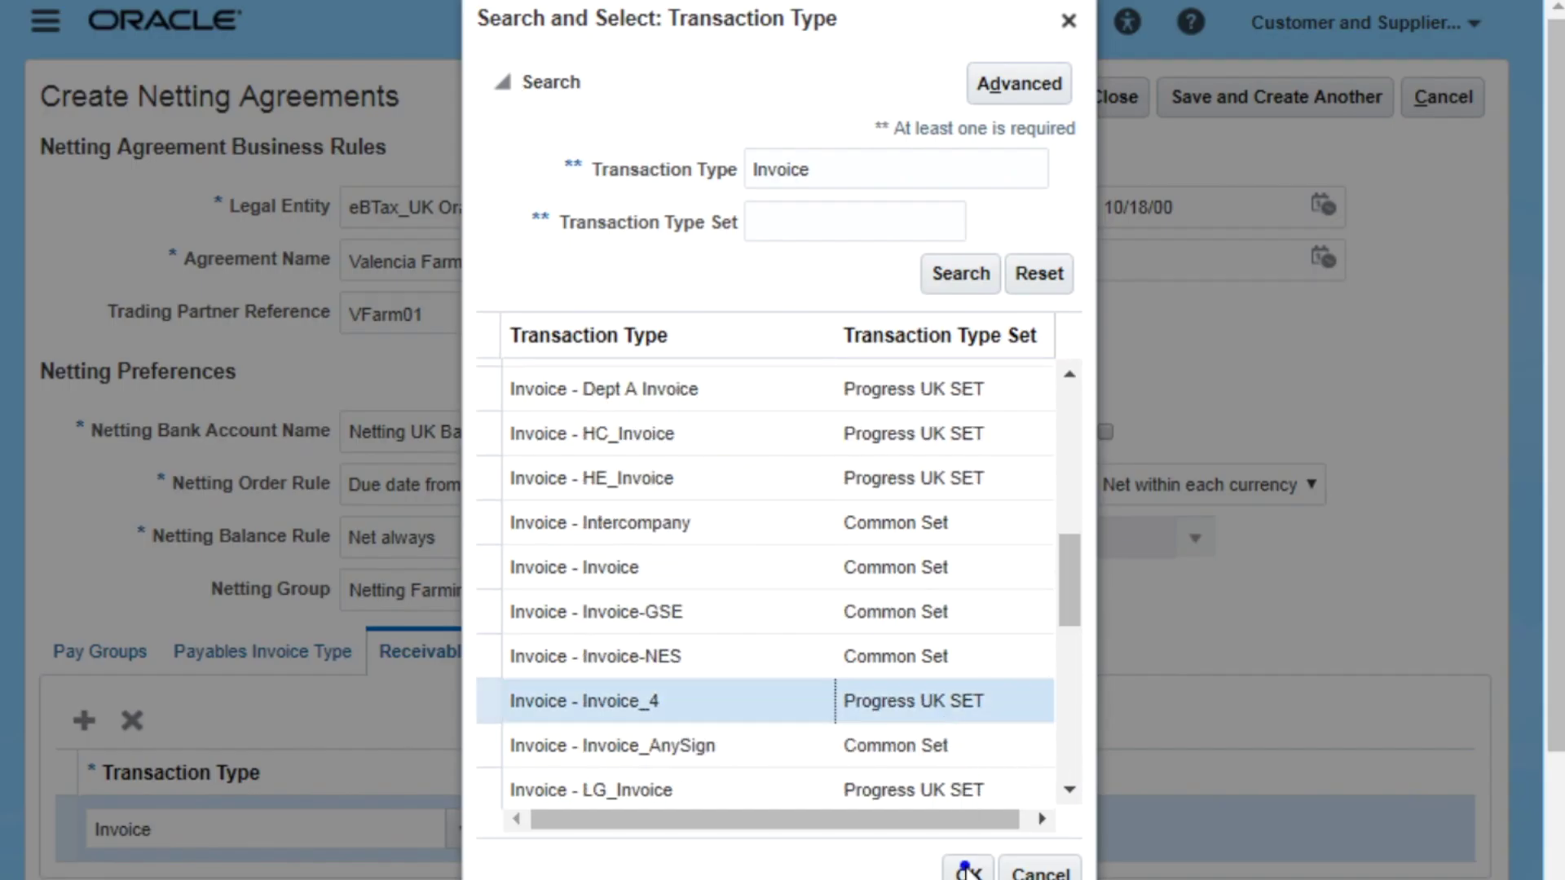
pyautogui.click(966, 870)
# - Add a second receivables transaction type, Credit Memo - Credit Memo_04 from the Progress UK SET
pyautogui.scroll(-2, 1455, 868)
pyautogui.click(90, 554)
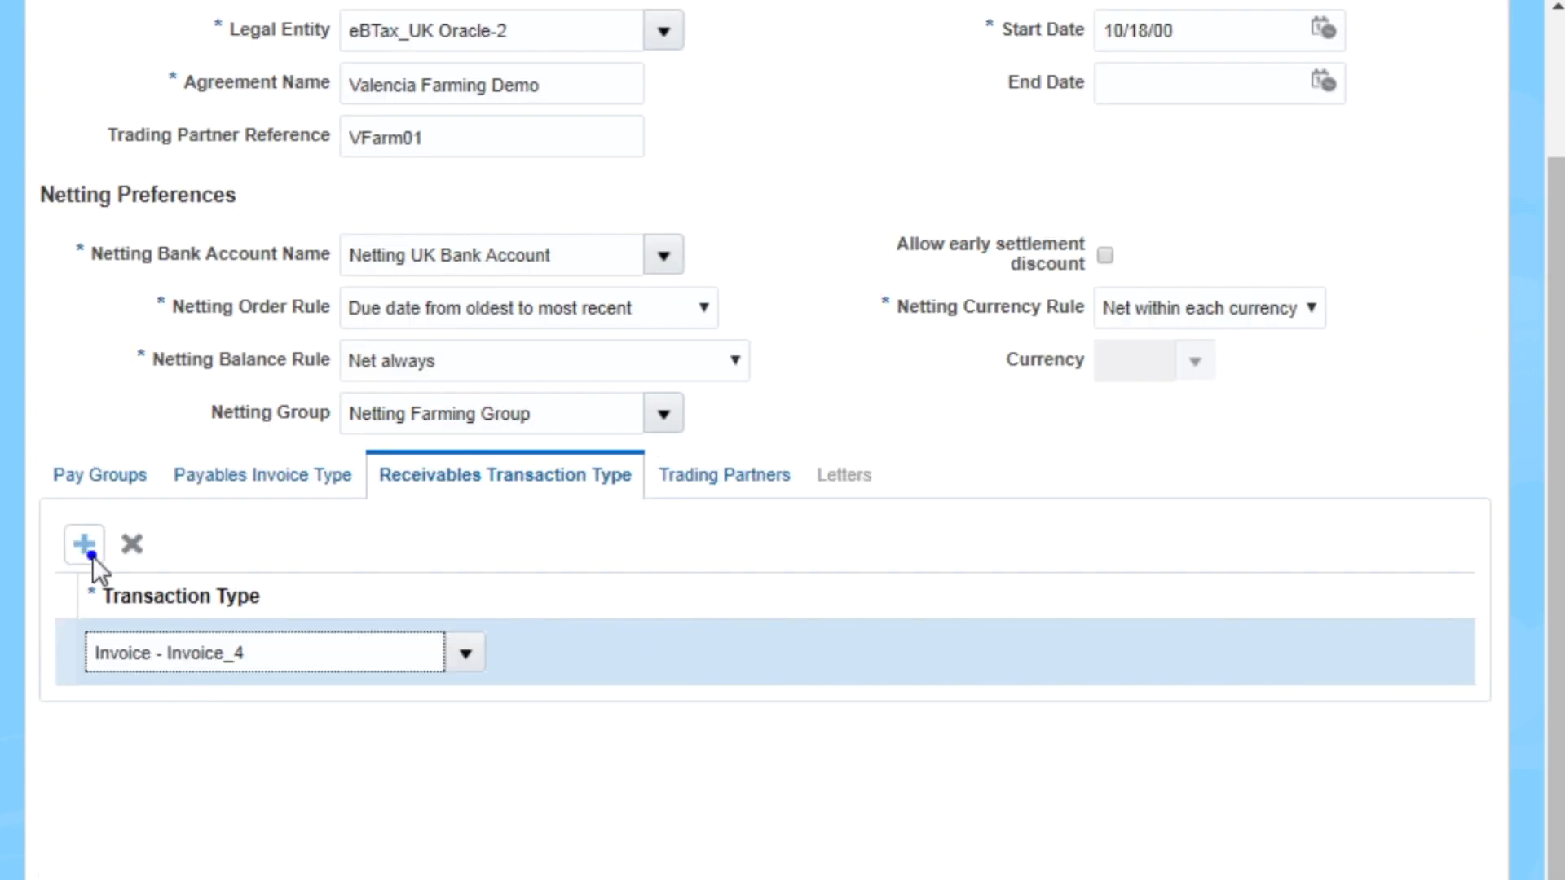
pyautogui.click(281, 652)
pyautogui.write('Credit ')
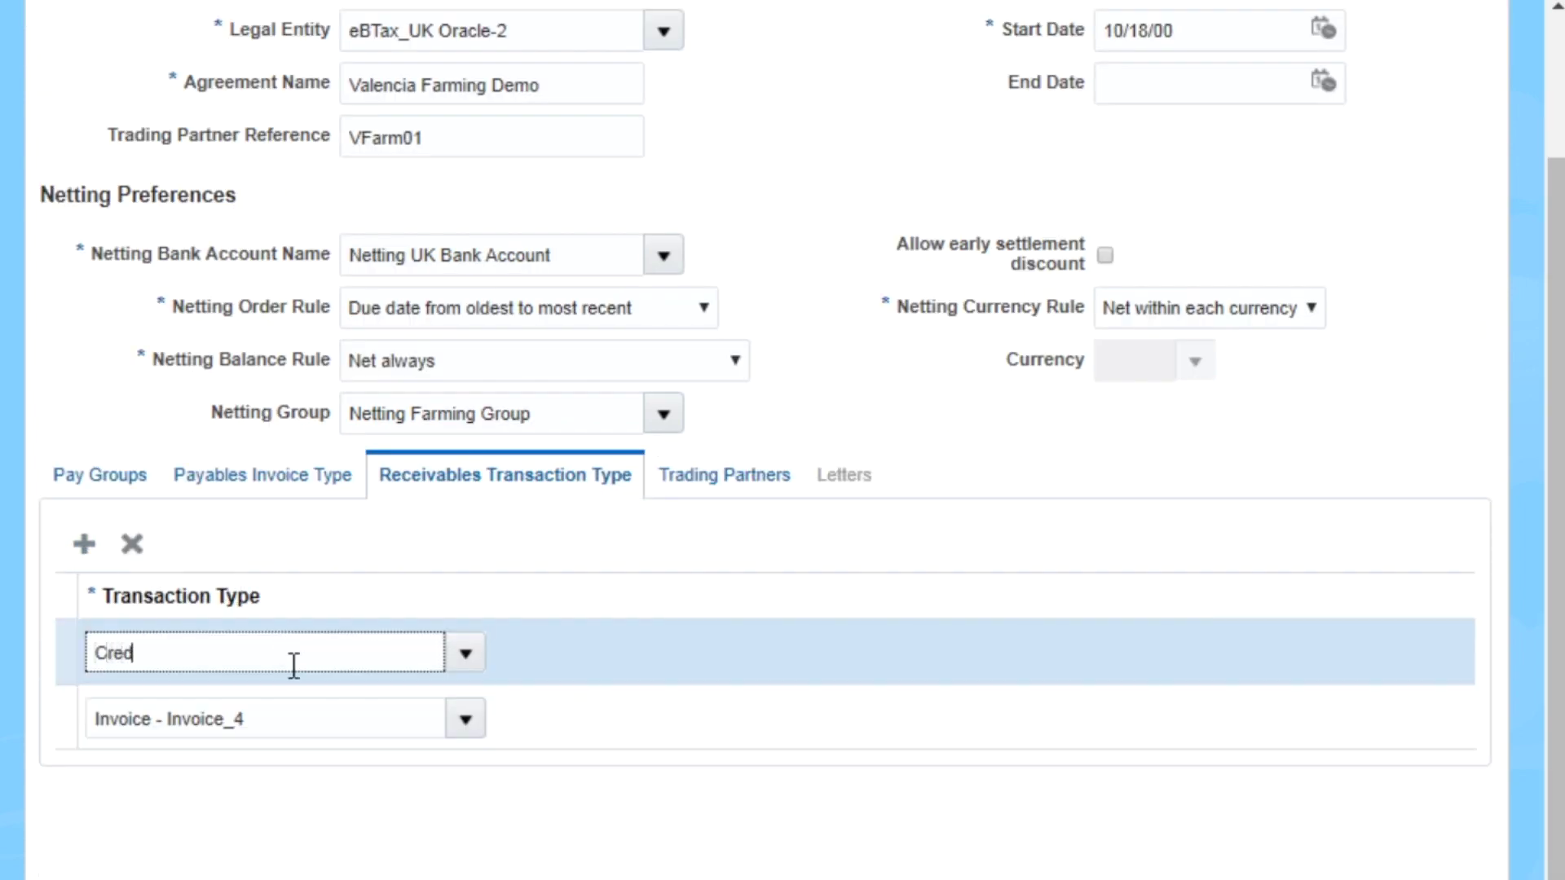
pyautogui.write('Memo')
pyautogui.press('Tab')
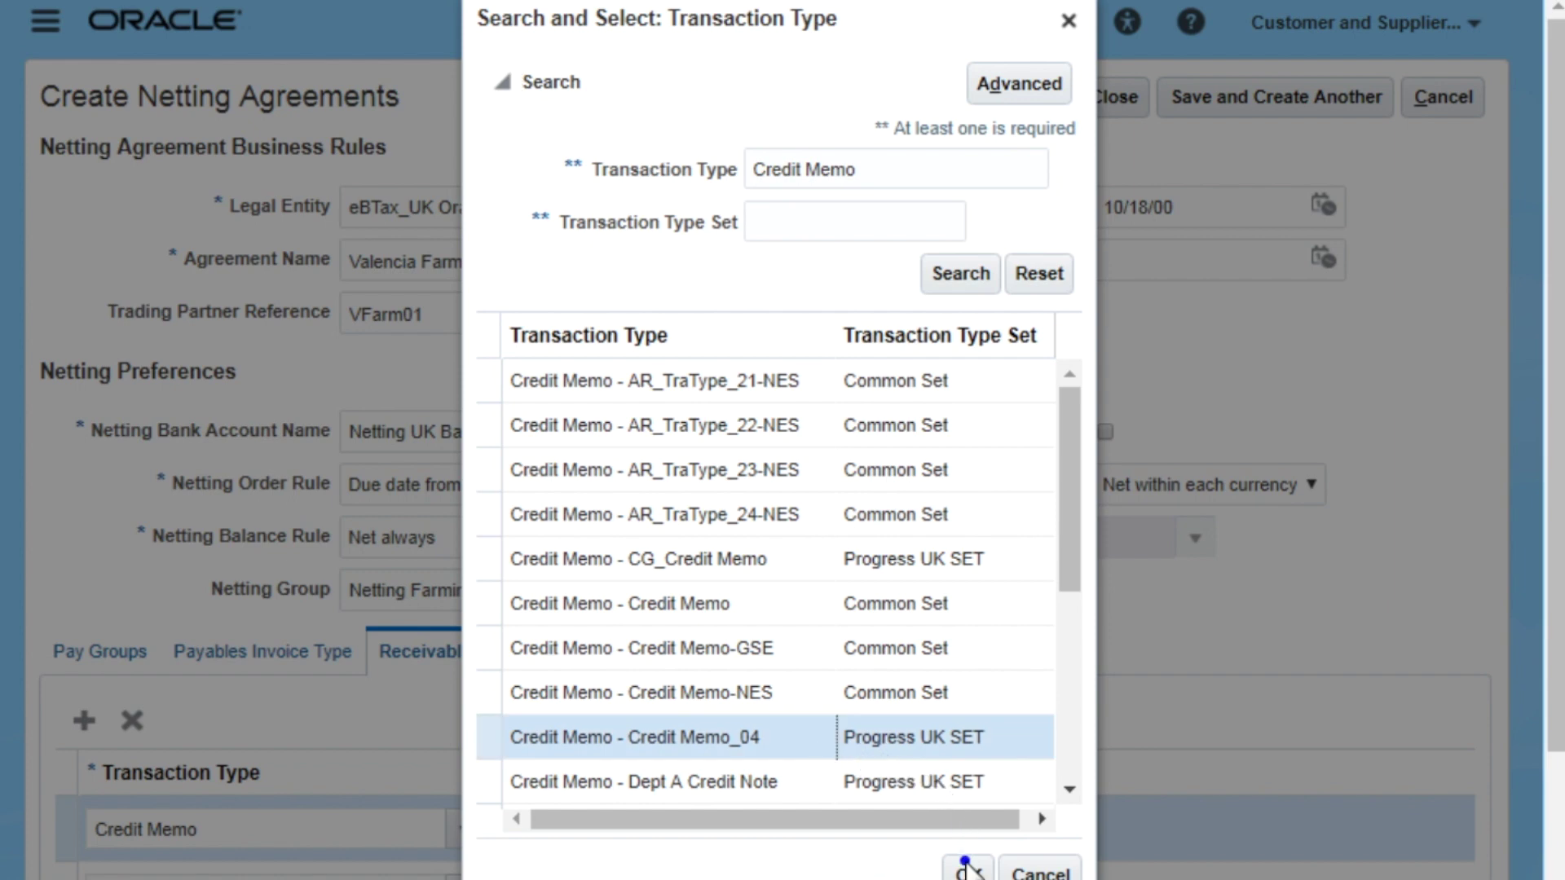
pyautogui.click(965, 865)
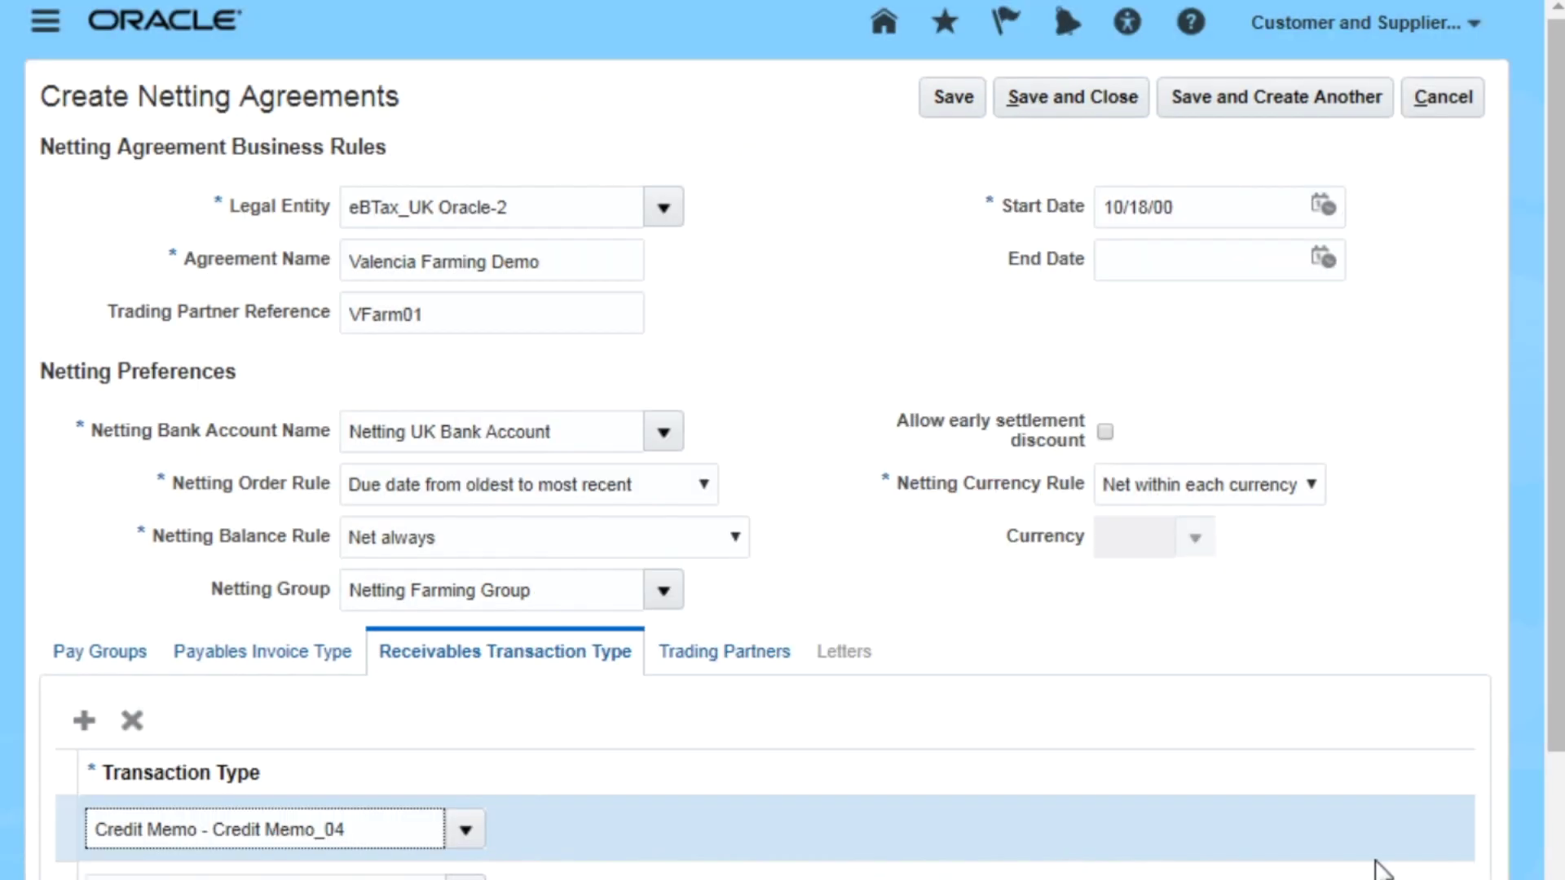
# - Add the last FIN_EMEA_QA_ONLY supplier match as priority 1 trading partner, look over its sites and leave the supplier site blank
pyautogui.scroll(-2, 1552, 868)
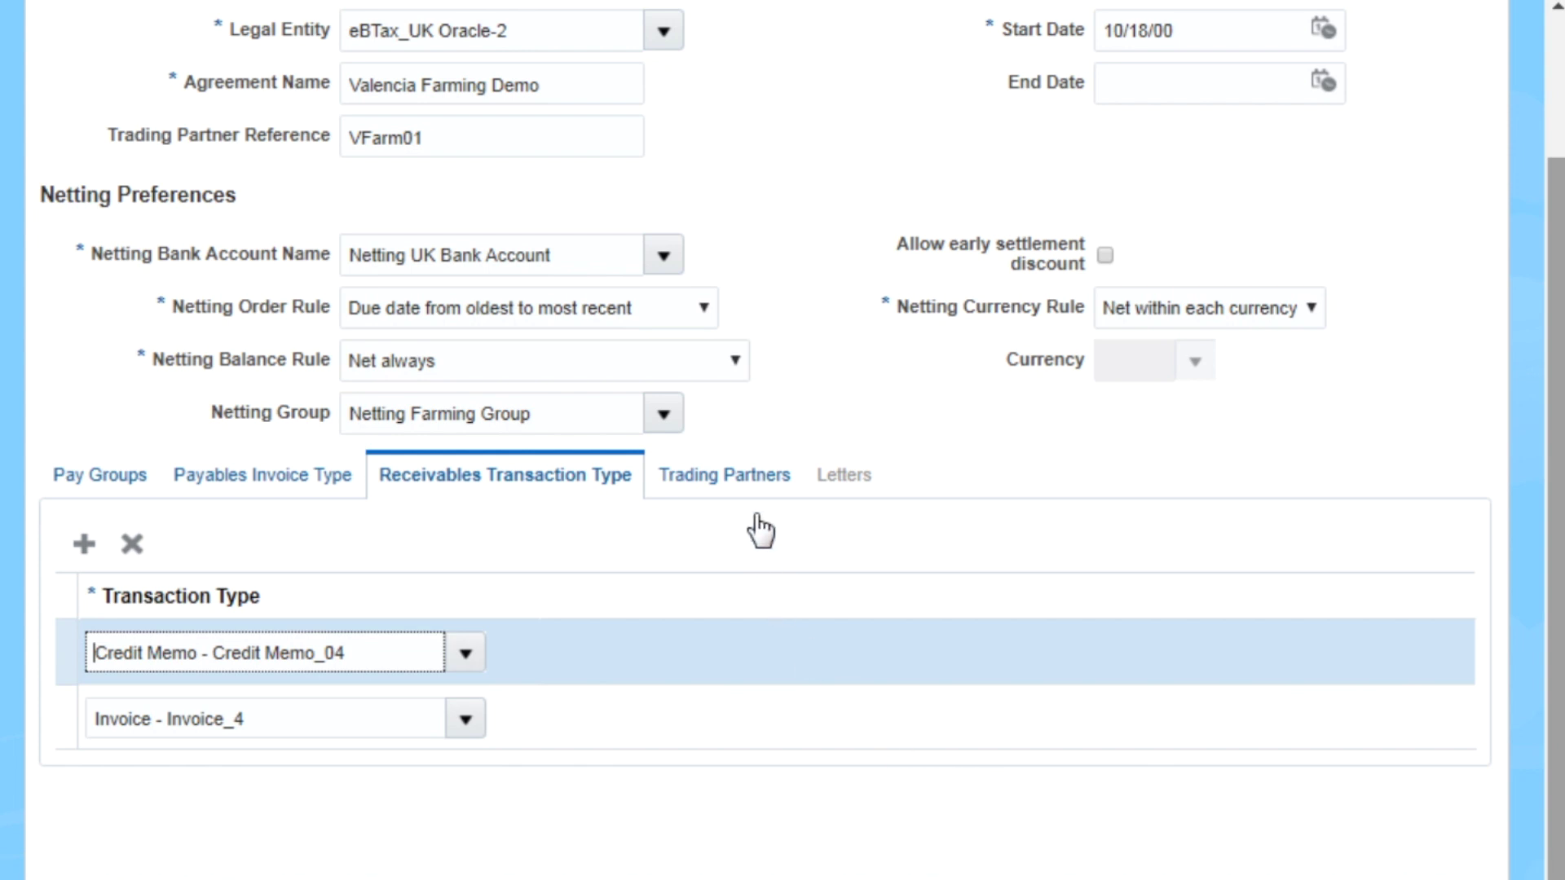
pyautogui.click(751, 486)
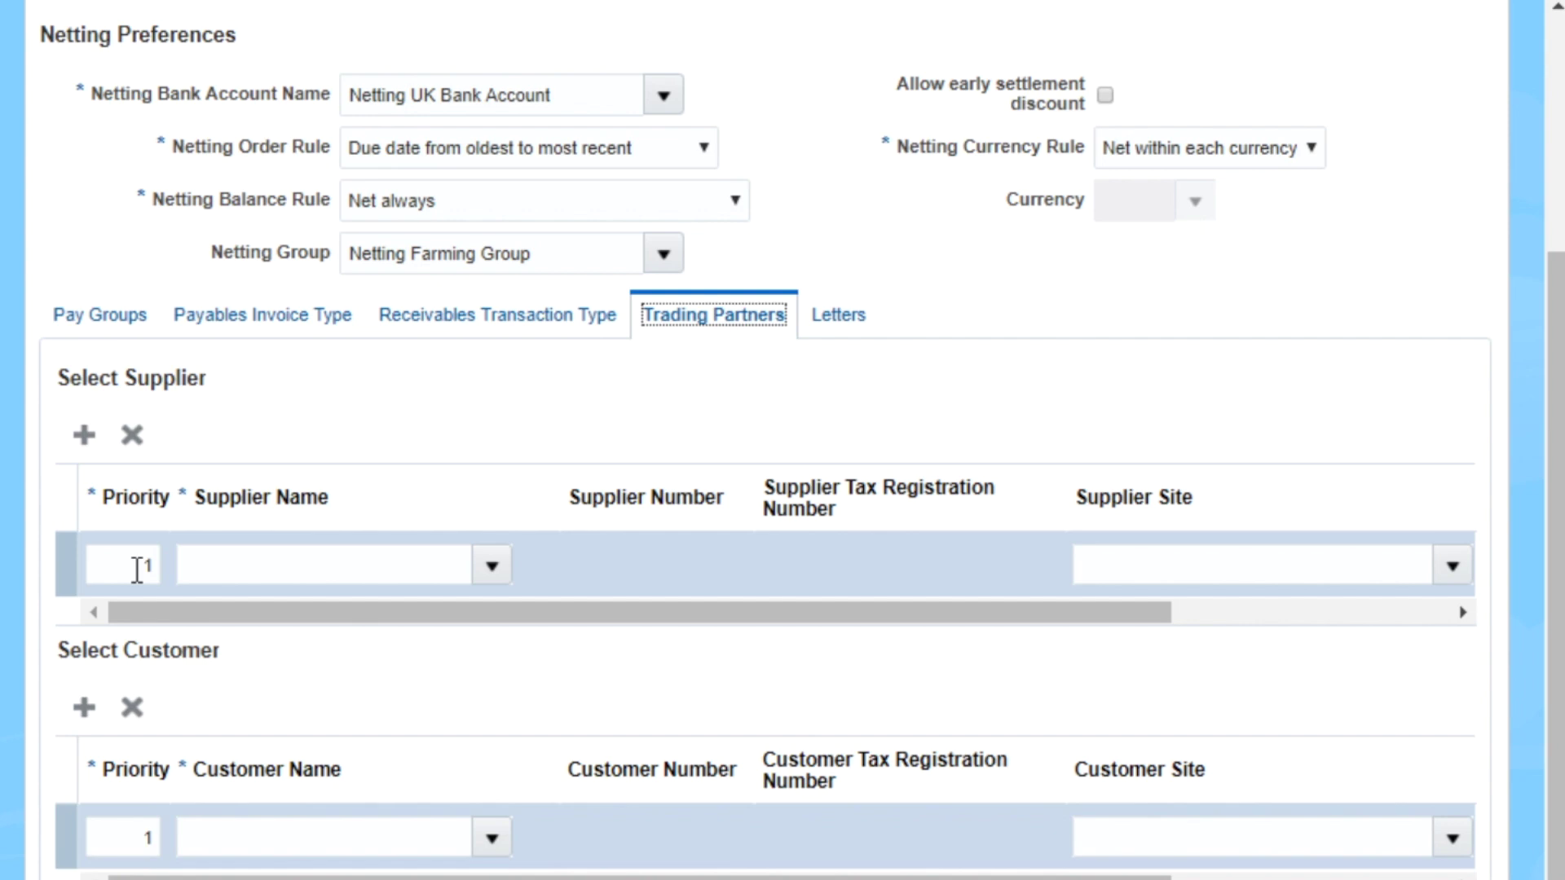
pyautogui.click(275, 564)
pyautogui.write('FIN_EMEA_QA_ON')
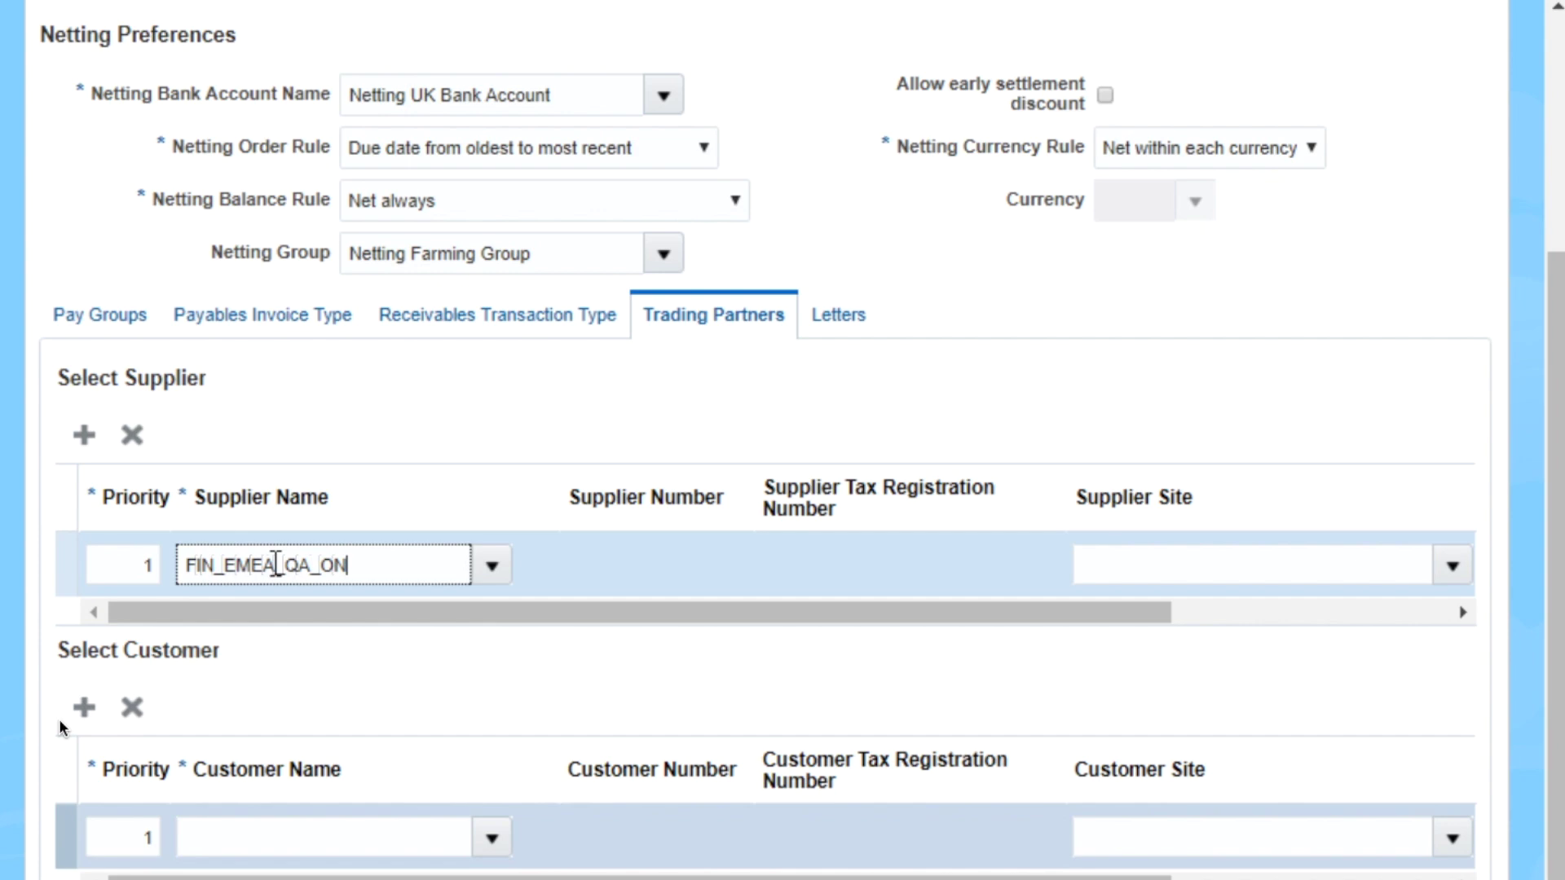
pyautogui.press('Tab')
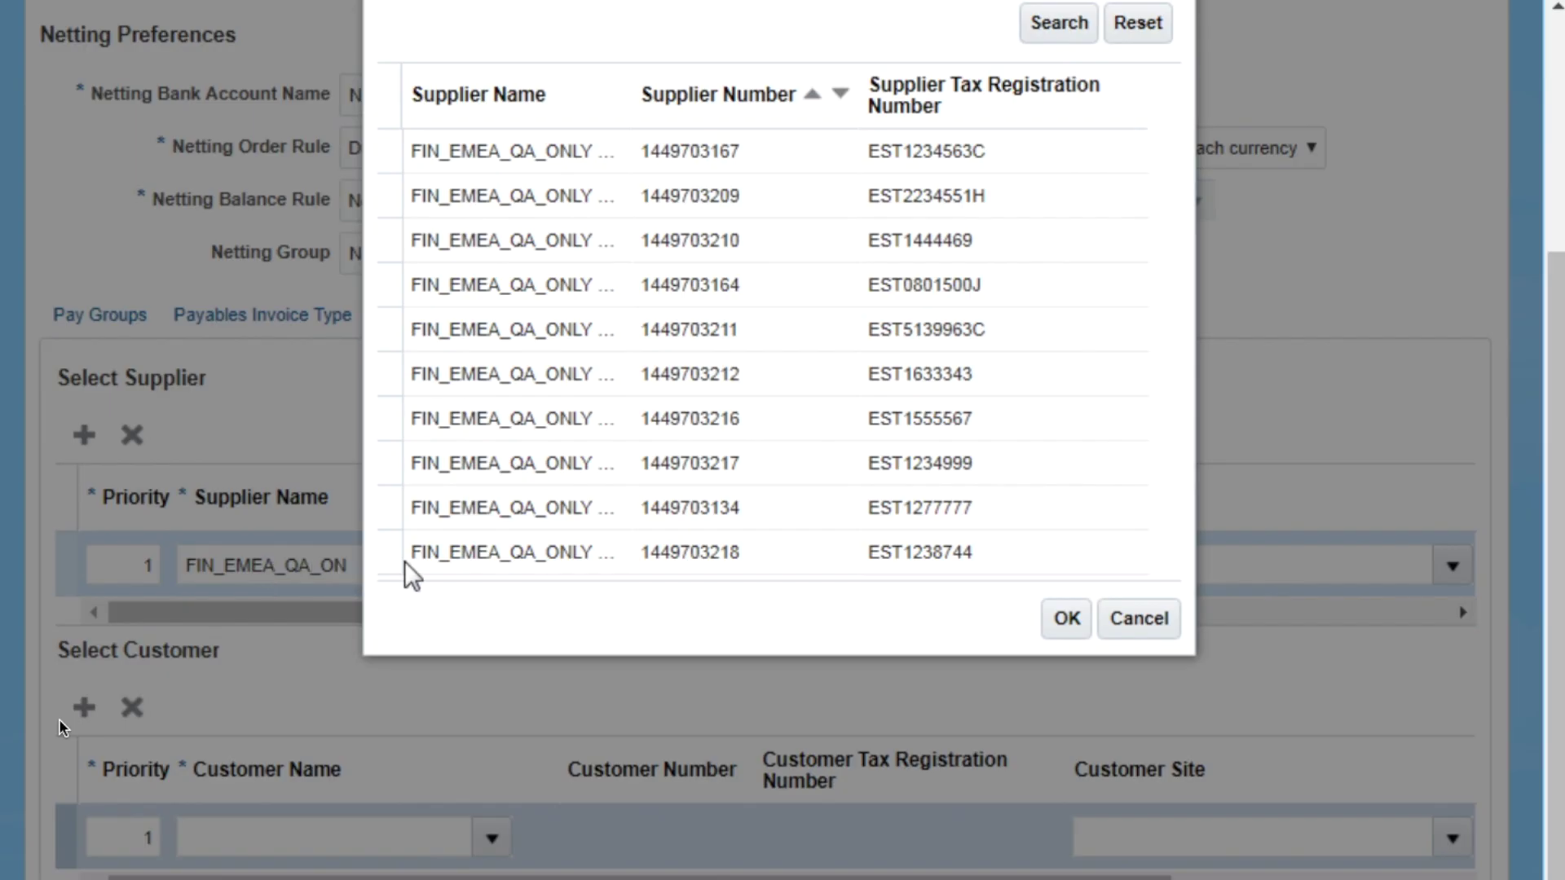
pyautogui.click(592, 541)
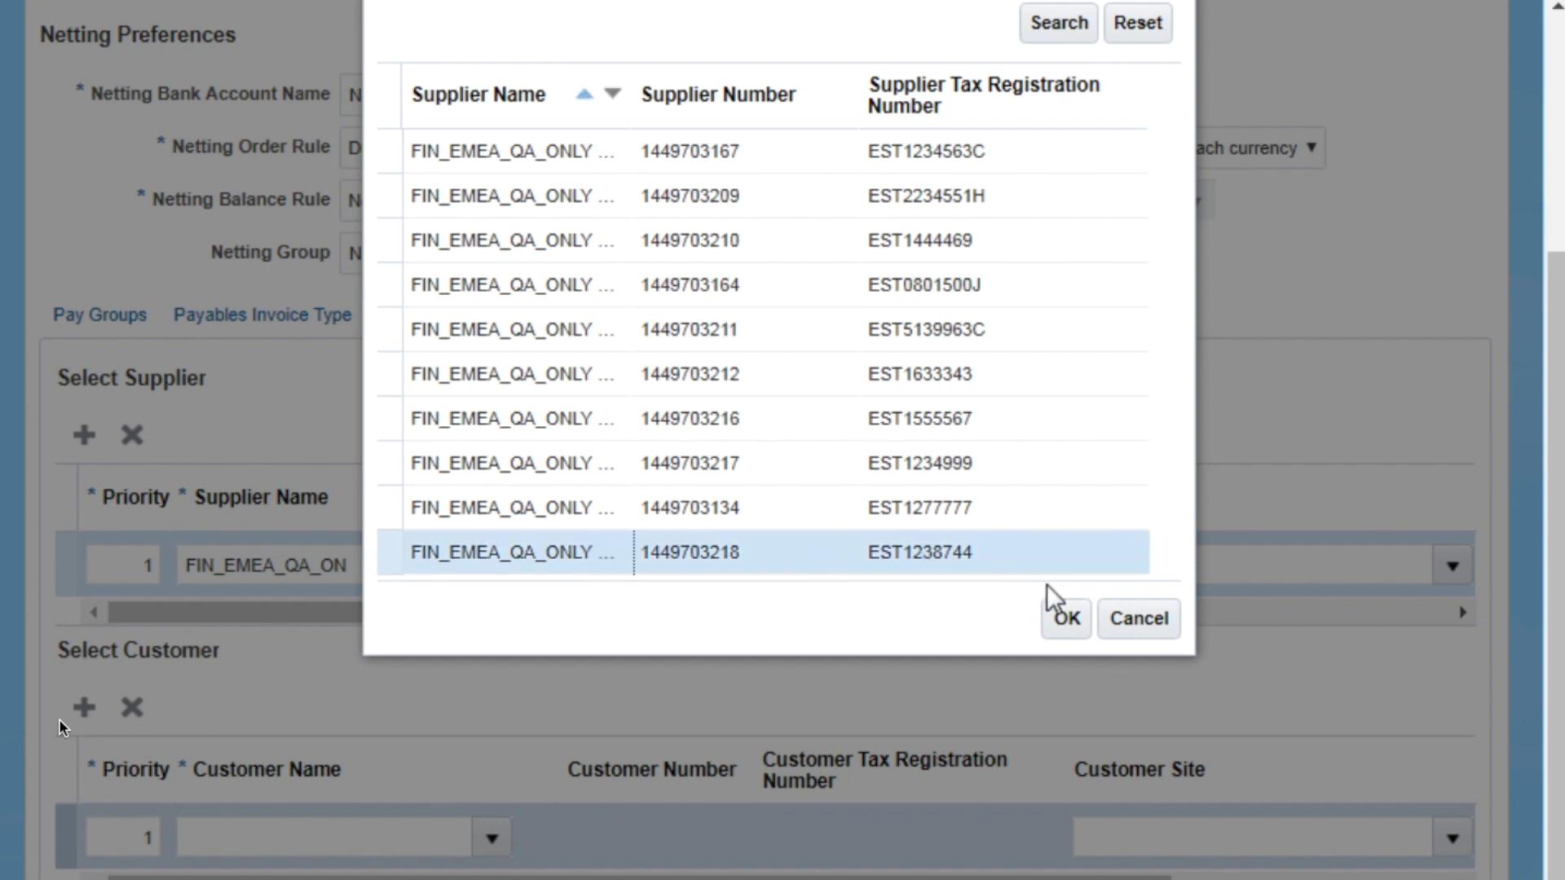
pyautogui.click(1066, 617)
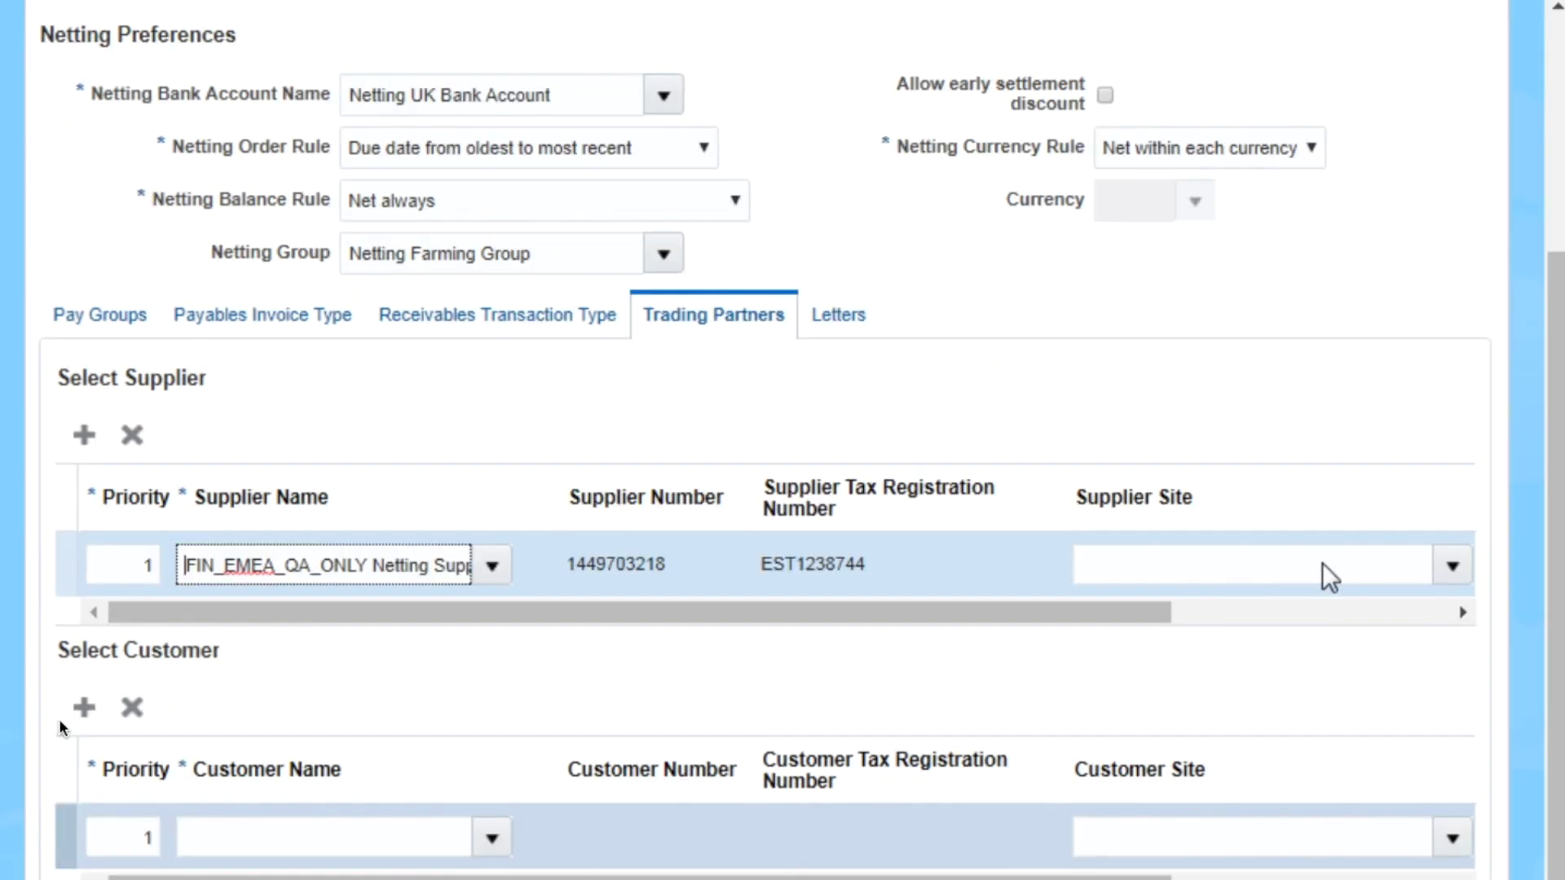
pyautogui.click(1453, 570)
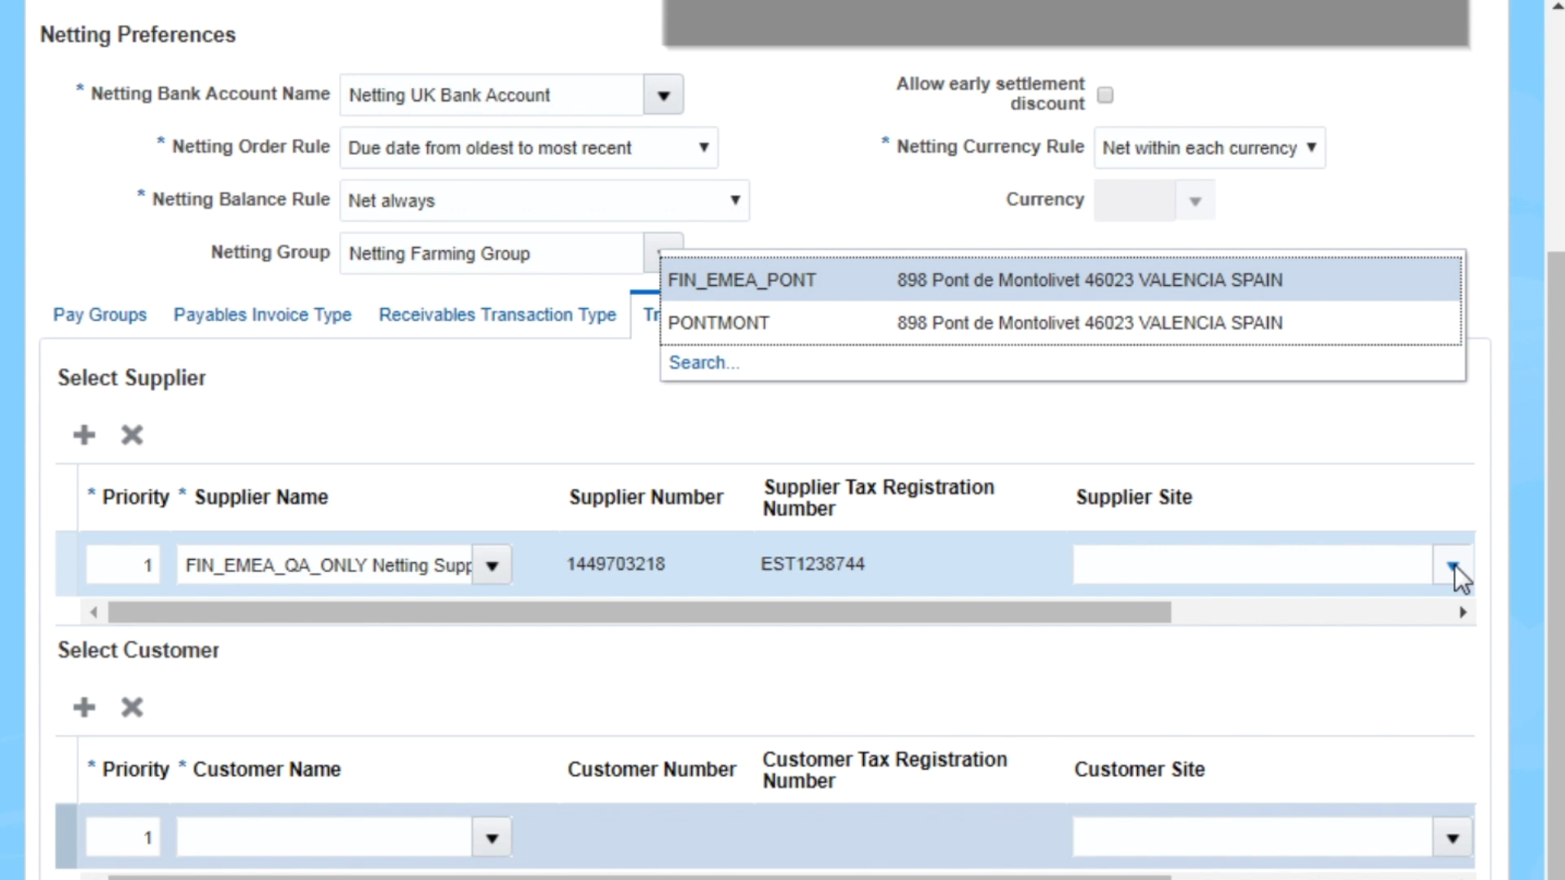
pyautogui.click(1454, 564)
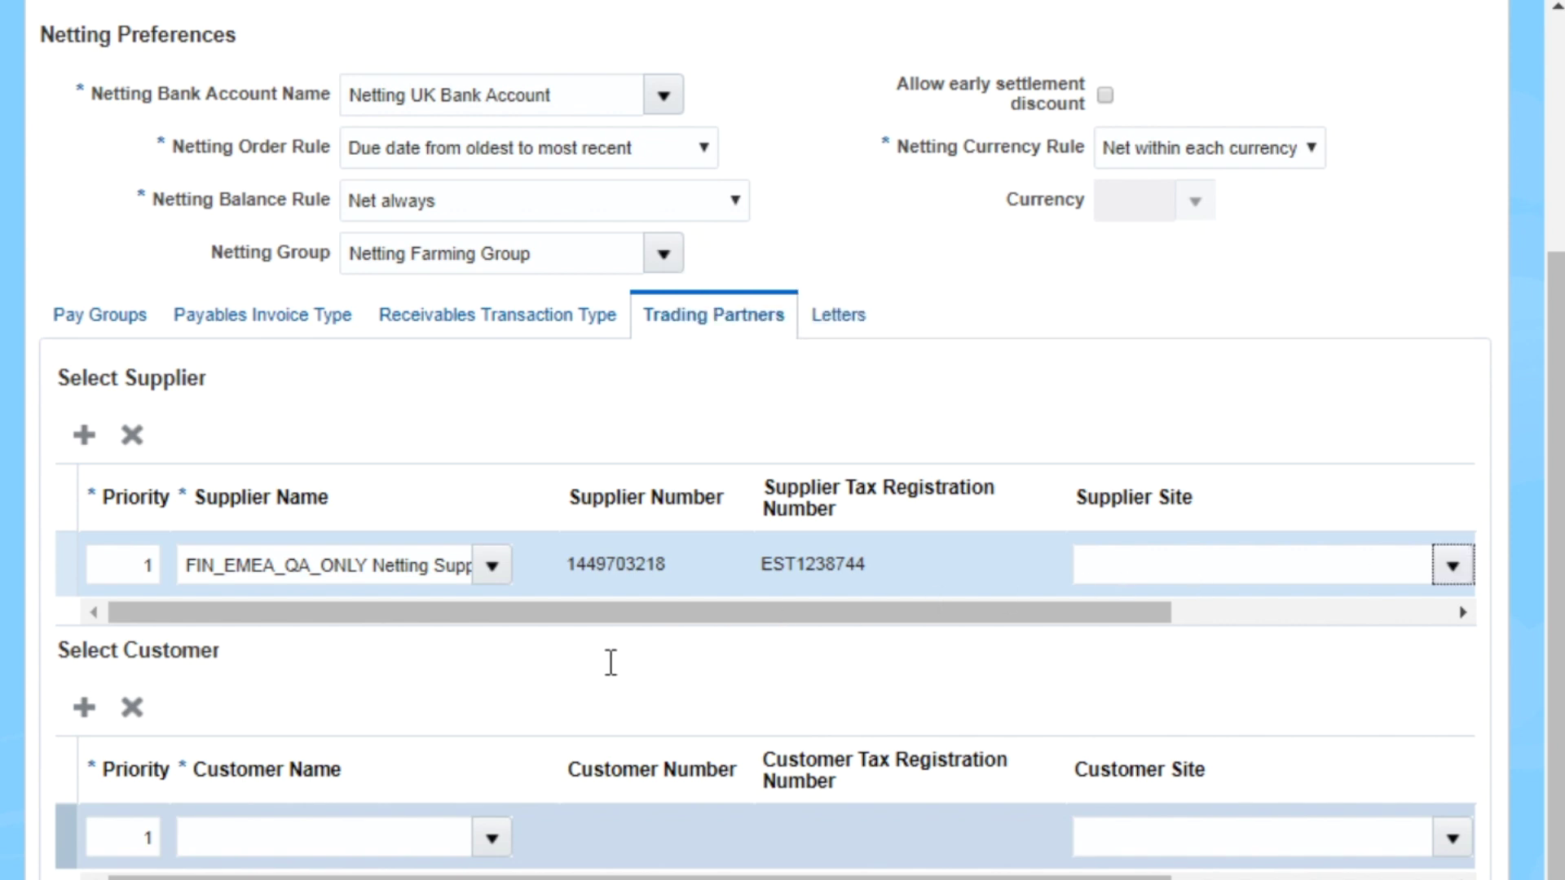
# - Add the FIN_EMEA_QA_ONLY netting customer as the priority 1 customer trading partner, leaving the customer site blank
pyautogui.click(413, 835)
pyautogui.write('FIN_EMEA_QA_ON')
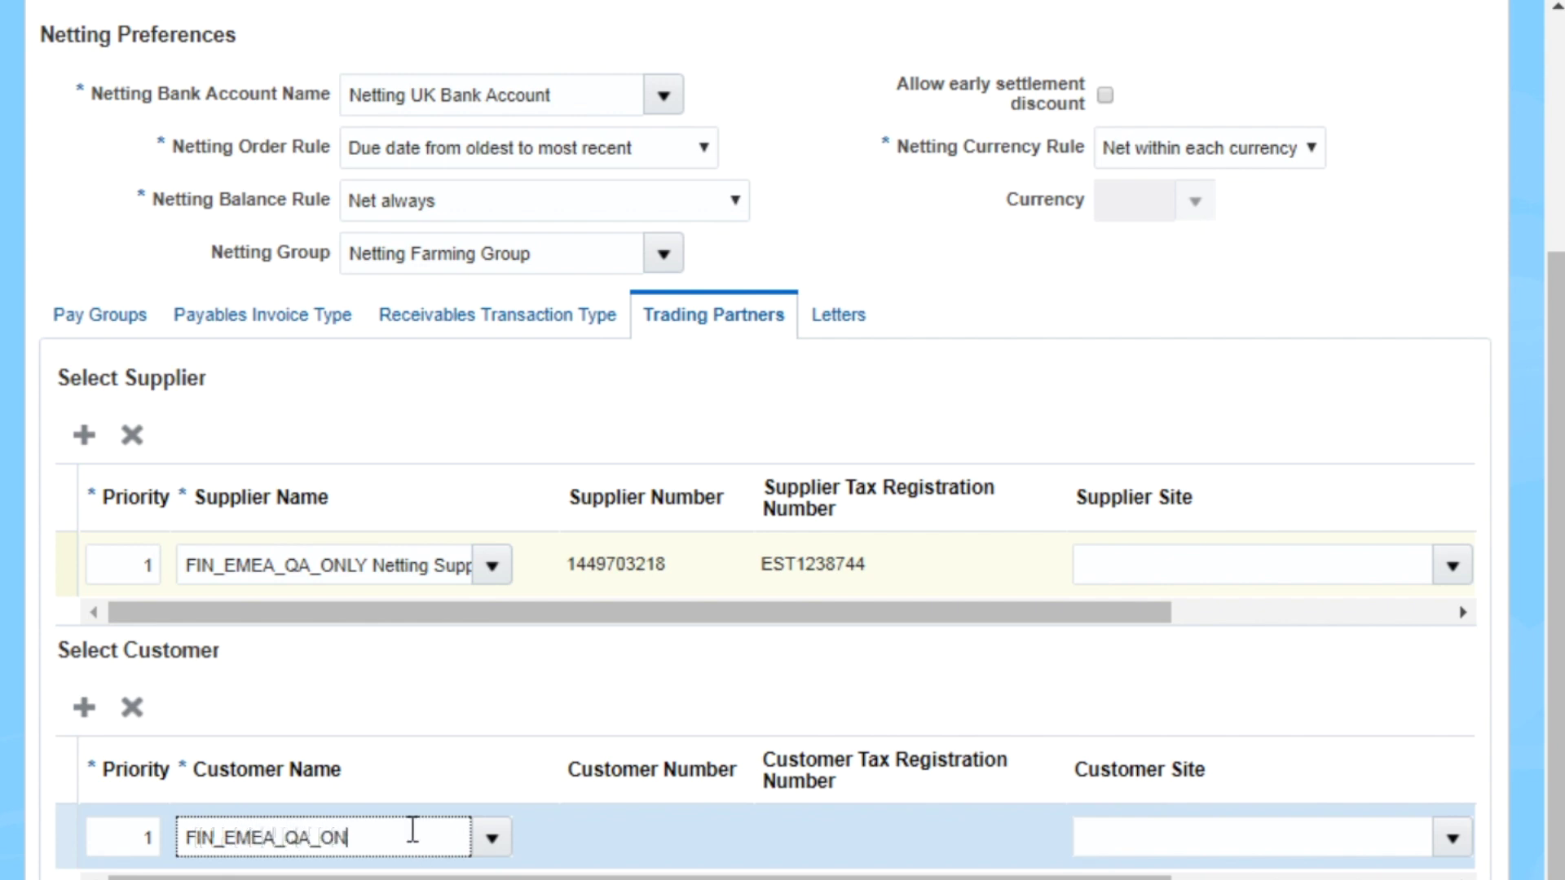
pyautogui.click(1452, 838)
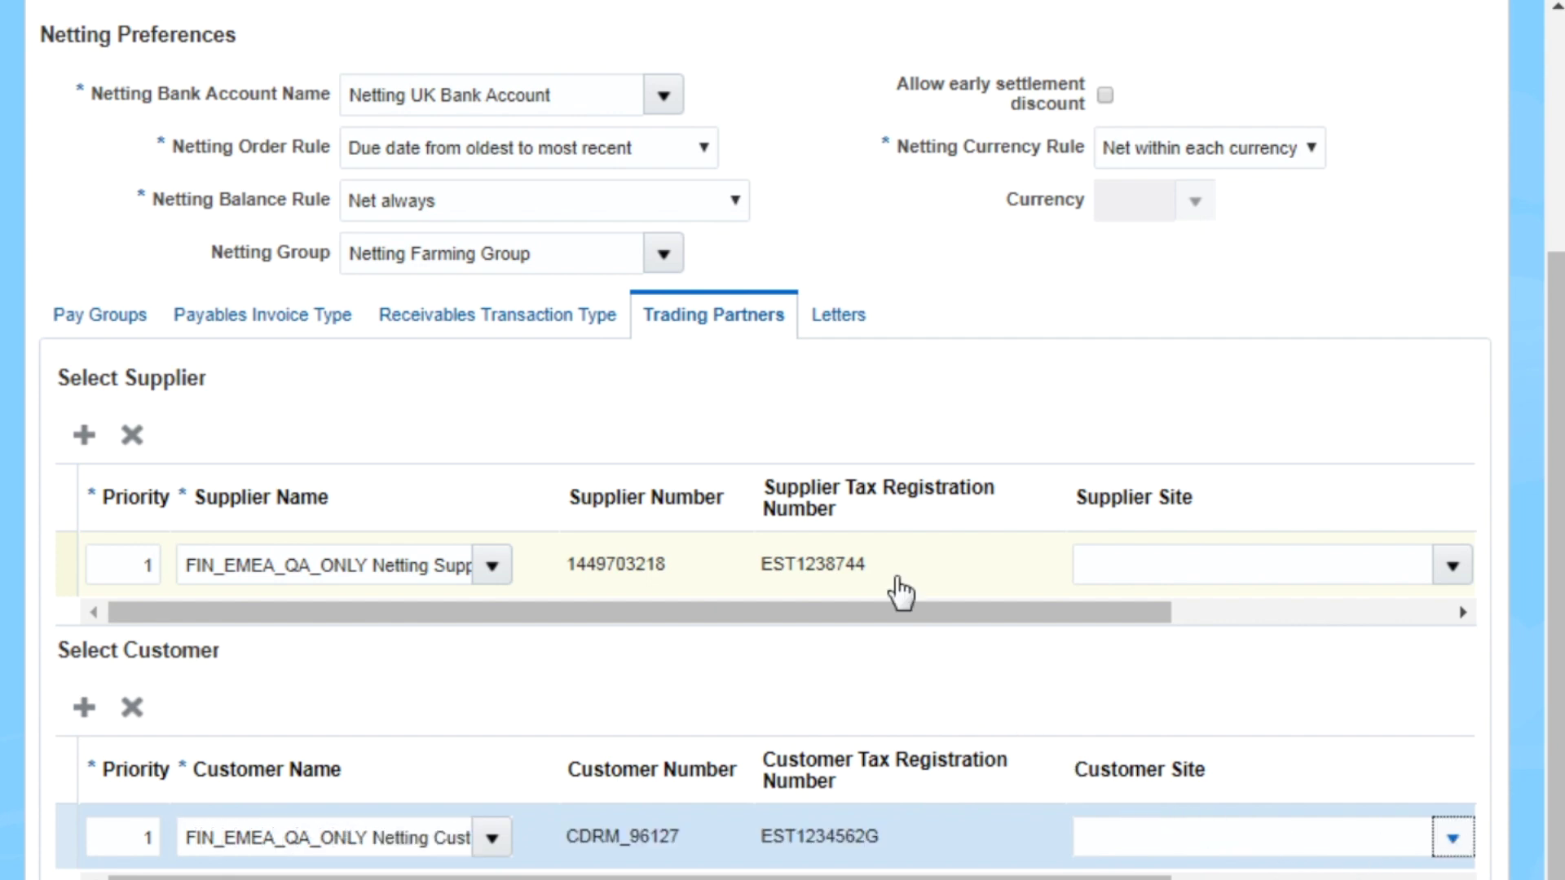
# - Enable sending netting letters by e-mail with letter generation on, and save and close the agreement
pyautogui.click(840, 315)
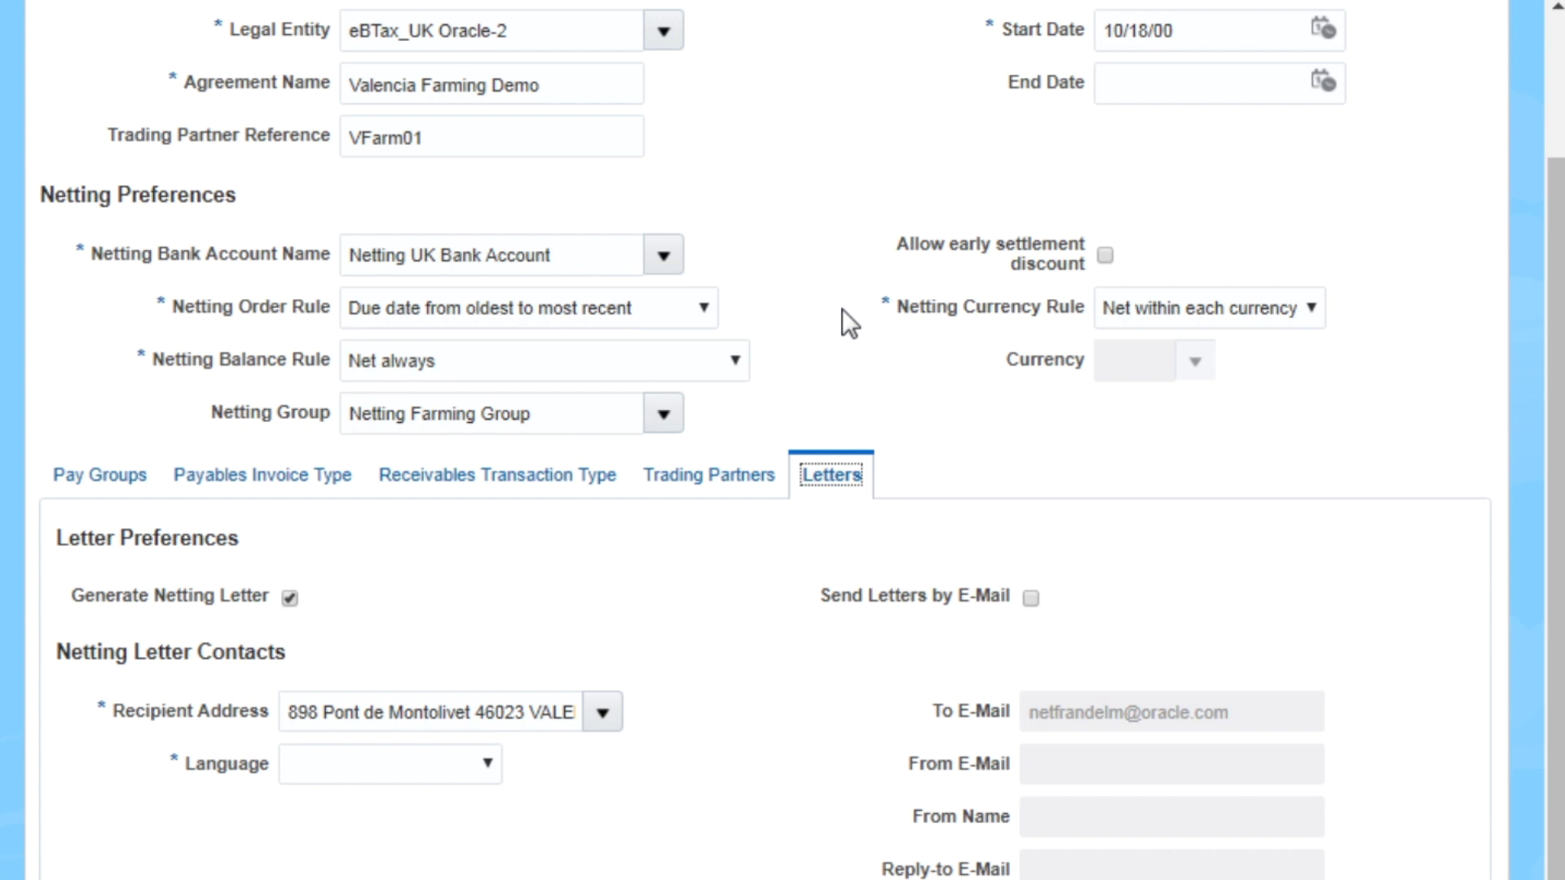
pyautogui.click(290, 599)
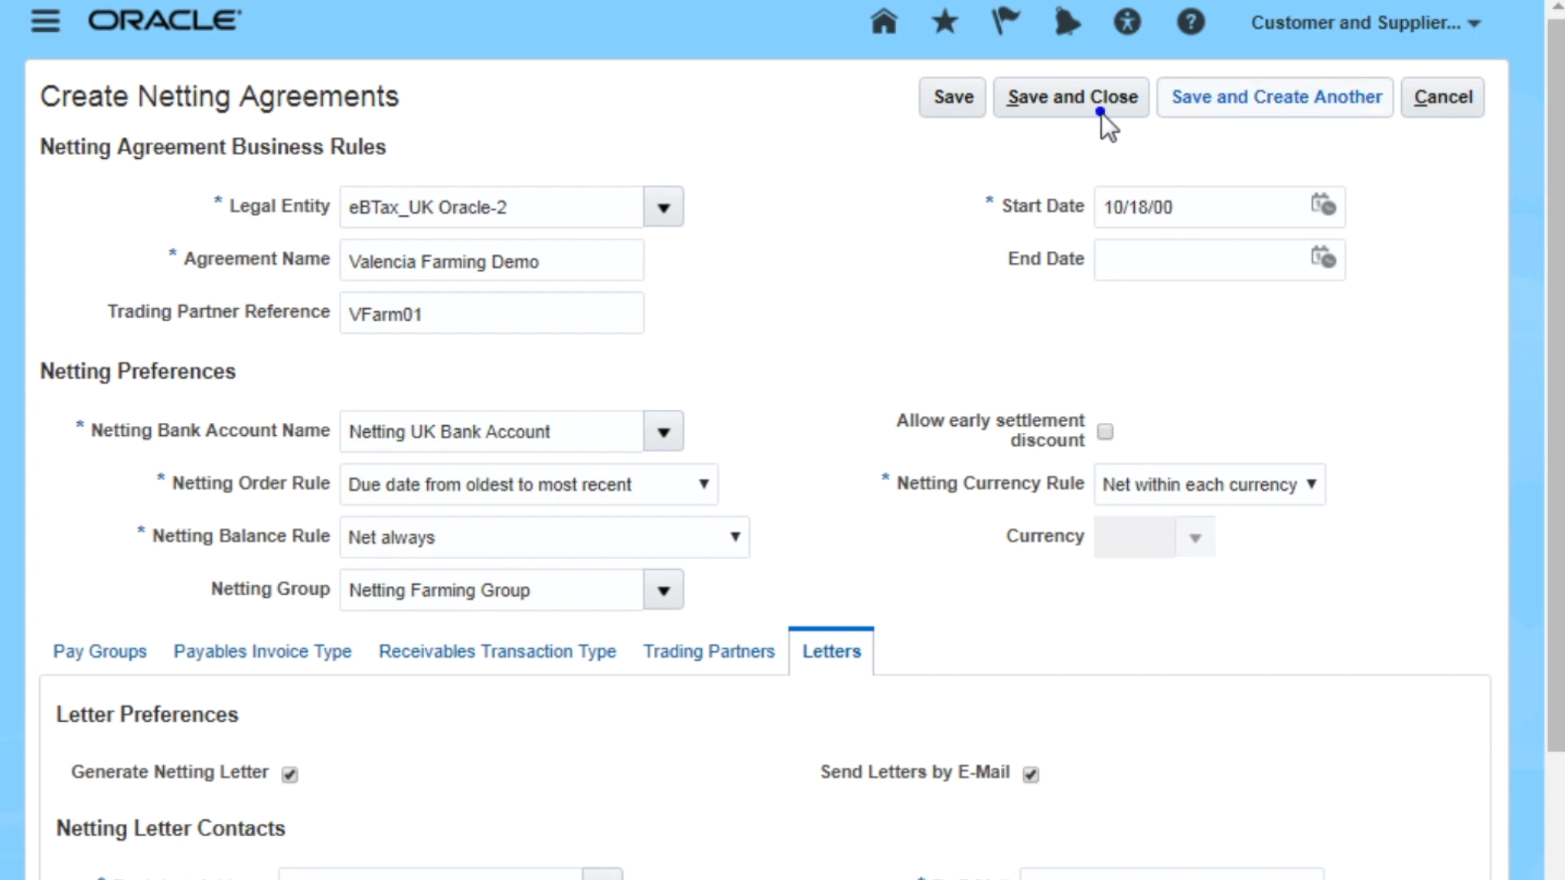
pyautogui.click(1102, 112)
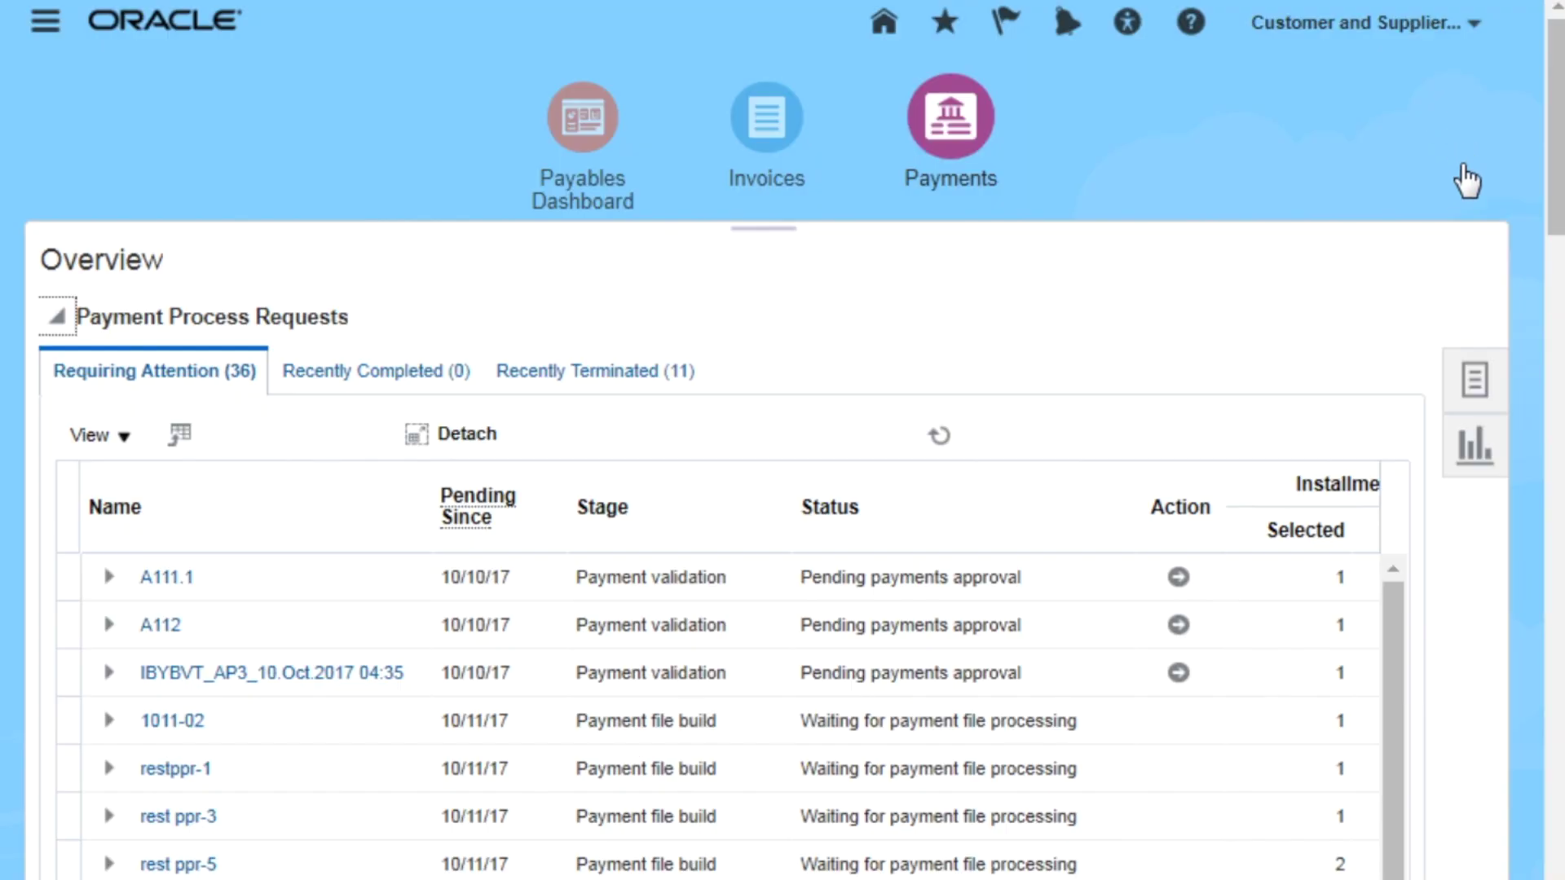
# - Open the Manage Netting Settlements task from the customer and supplier balance netting tasks
pyautogui.click(1474, 391)
pyautogui.scroll(-2, 1498, 711)
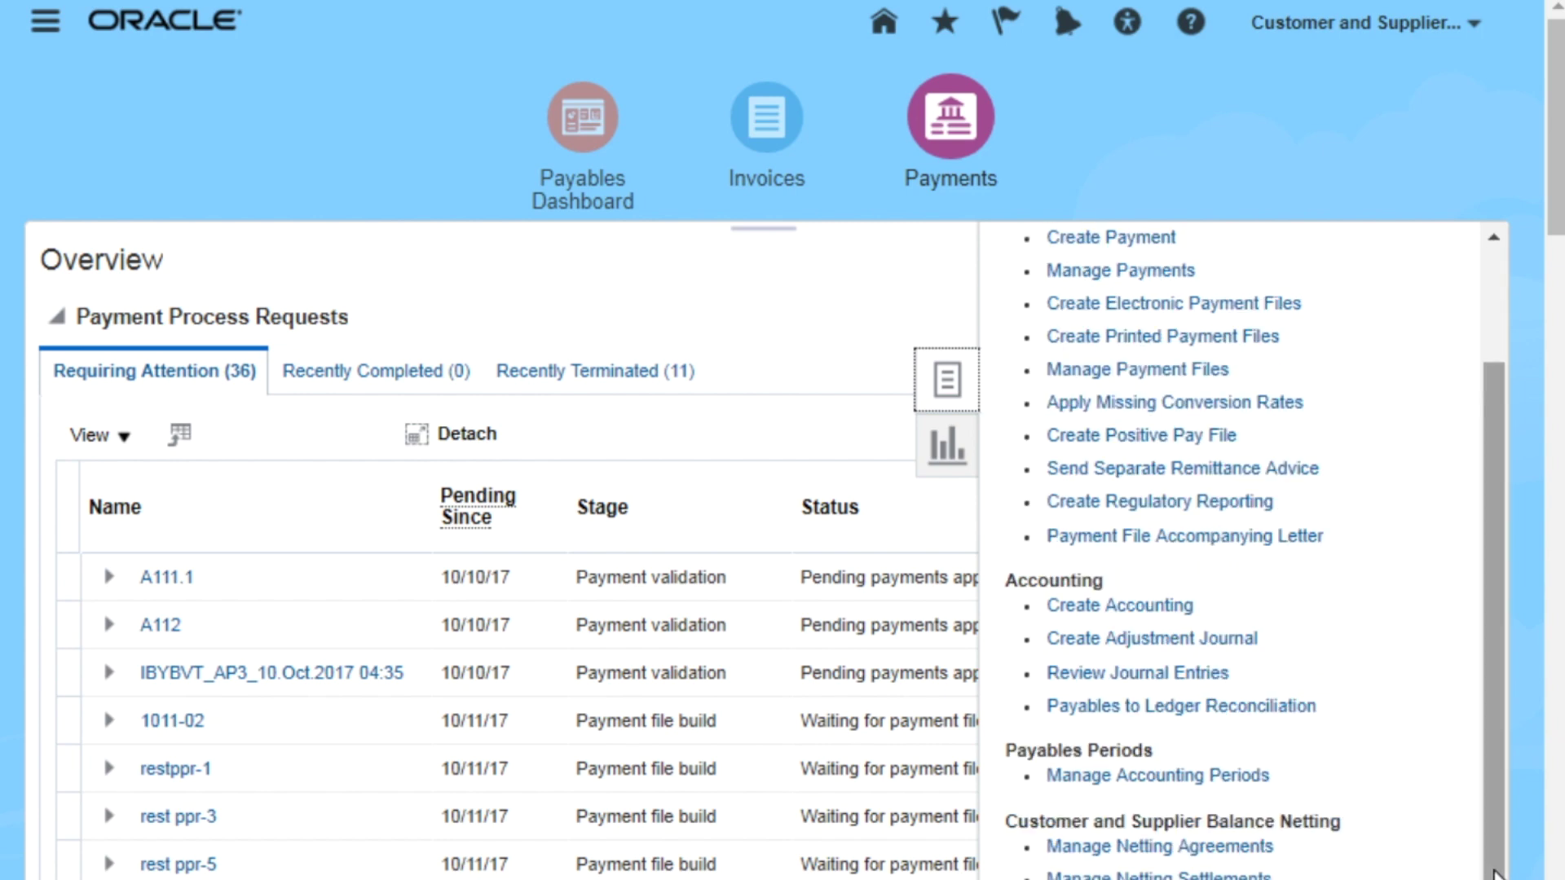
pyautogui.scroll(-1, 782, 489)
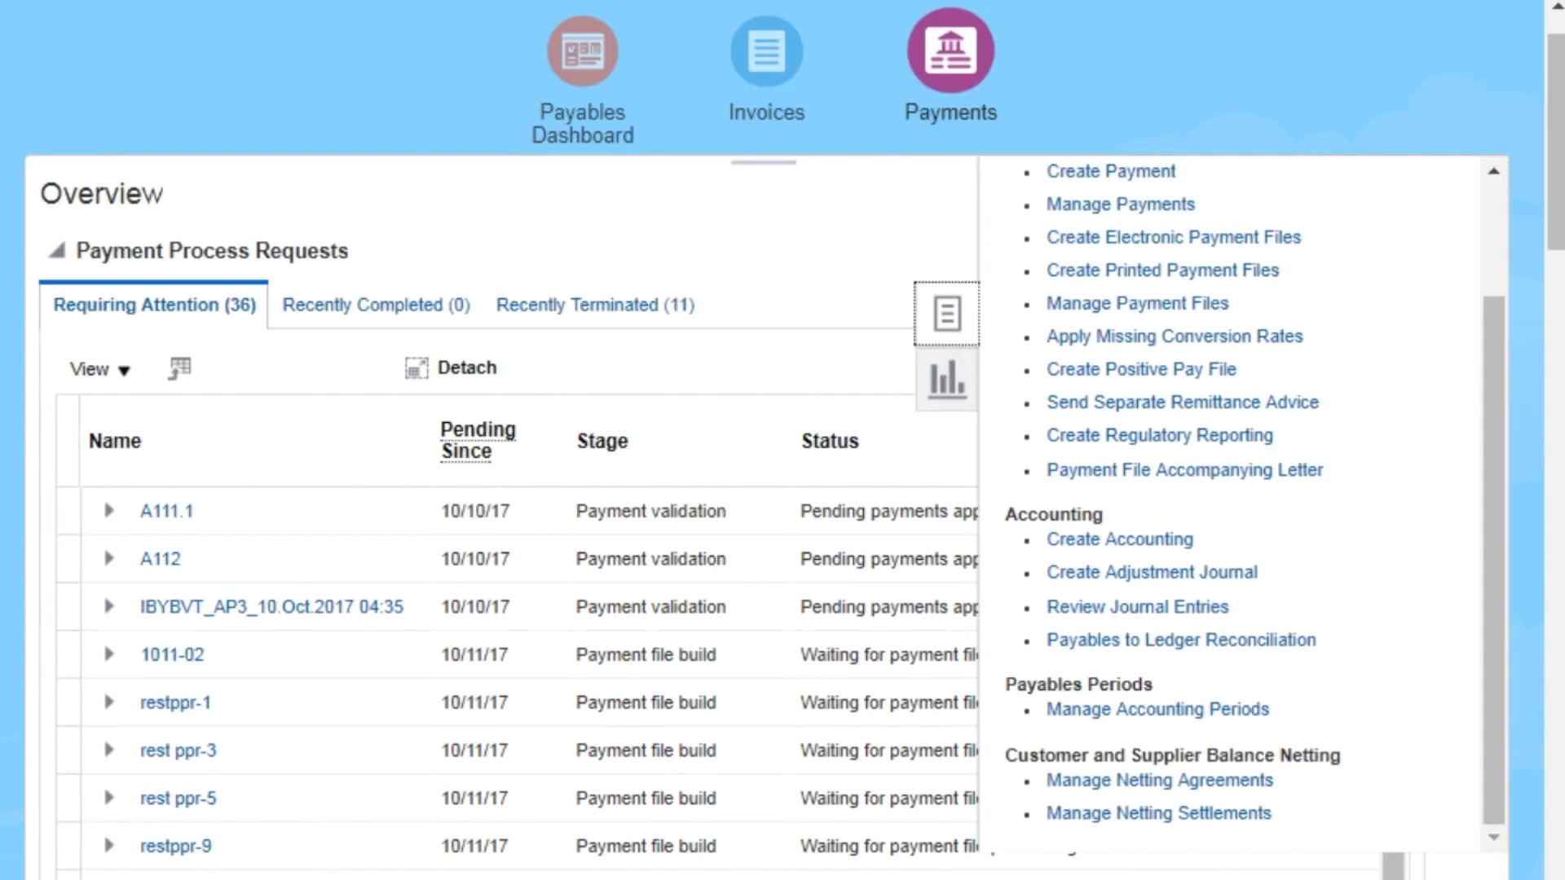
pyautogui.click(1237, 814)
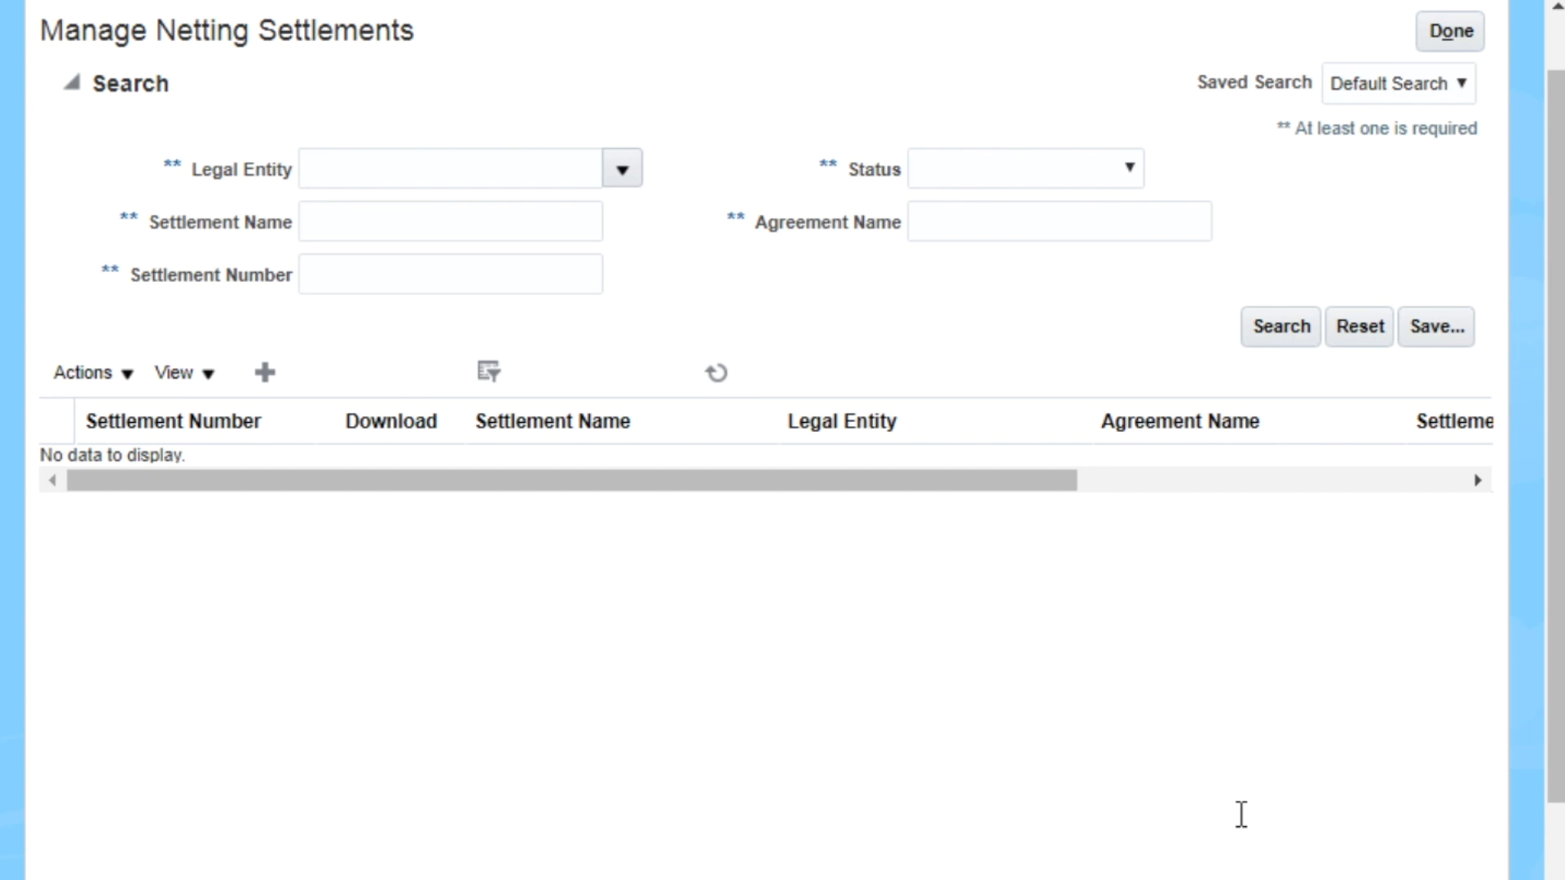
# - Search the netting settlements for the legal entity eBTax_UK Oracle-2
pyautogui.click(500, 167)
pyautogui.write('ebt')
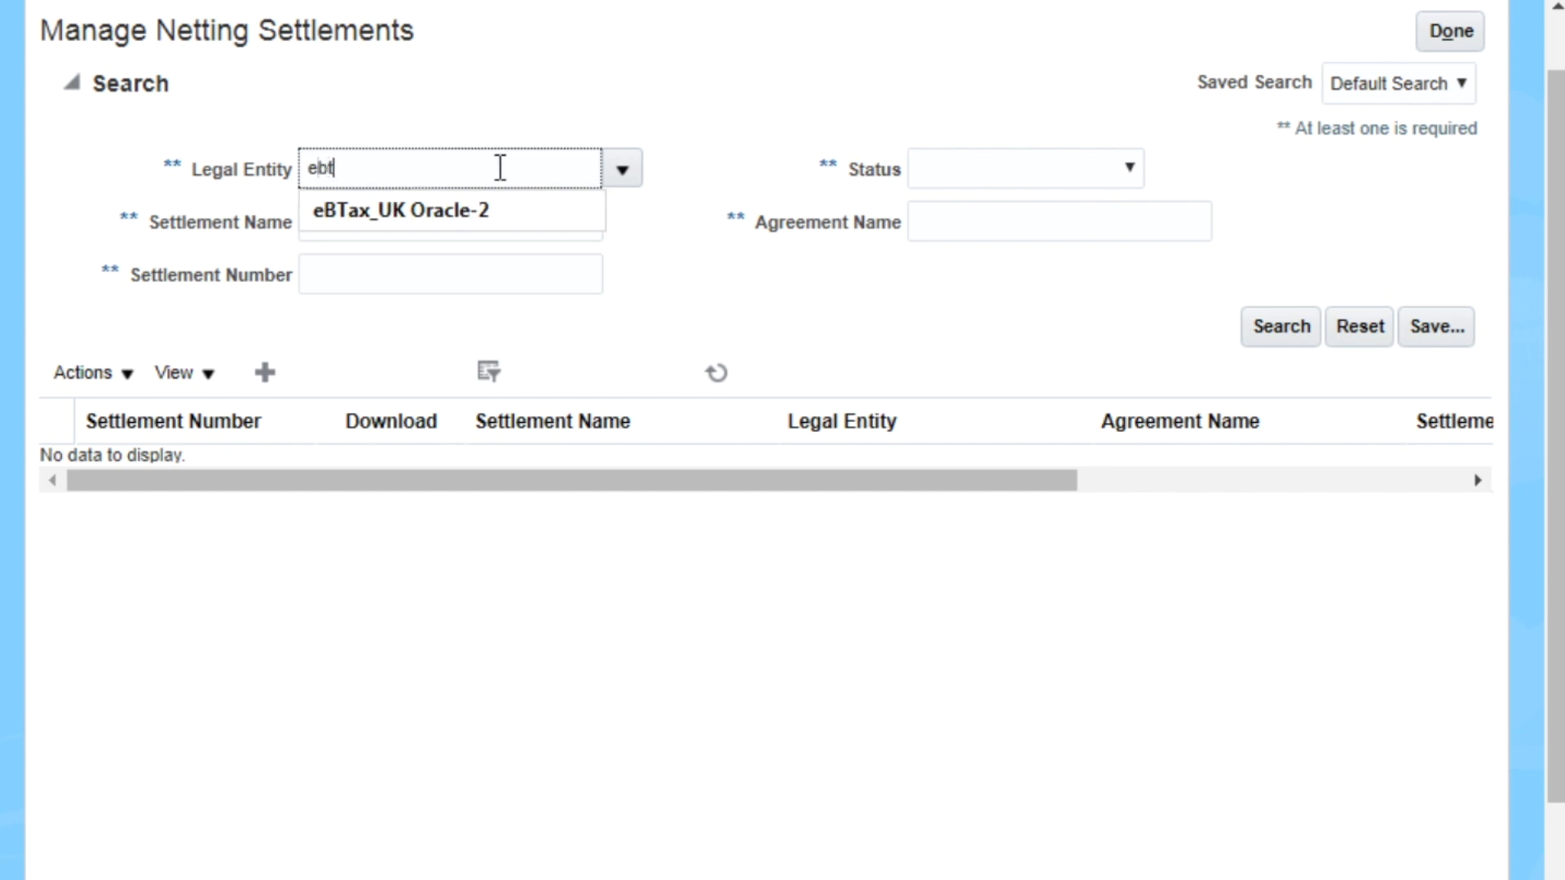
pyautogui.click(1281, 327)
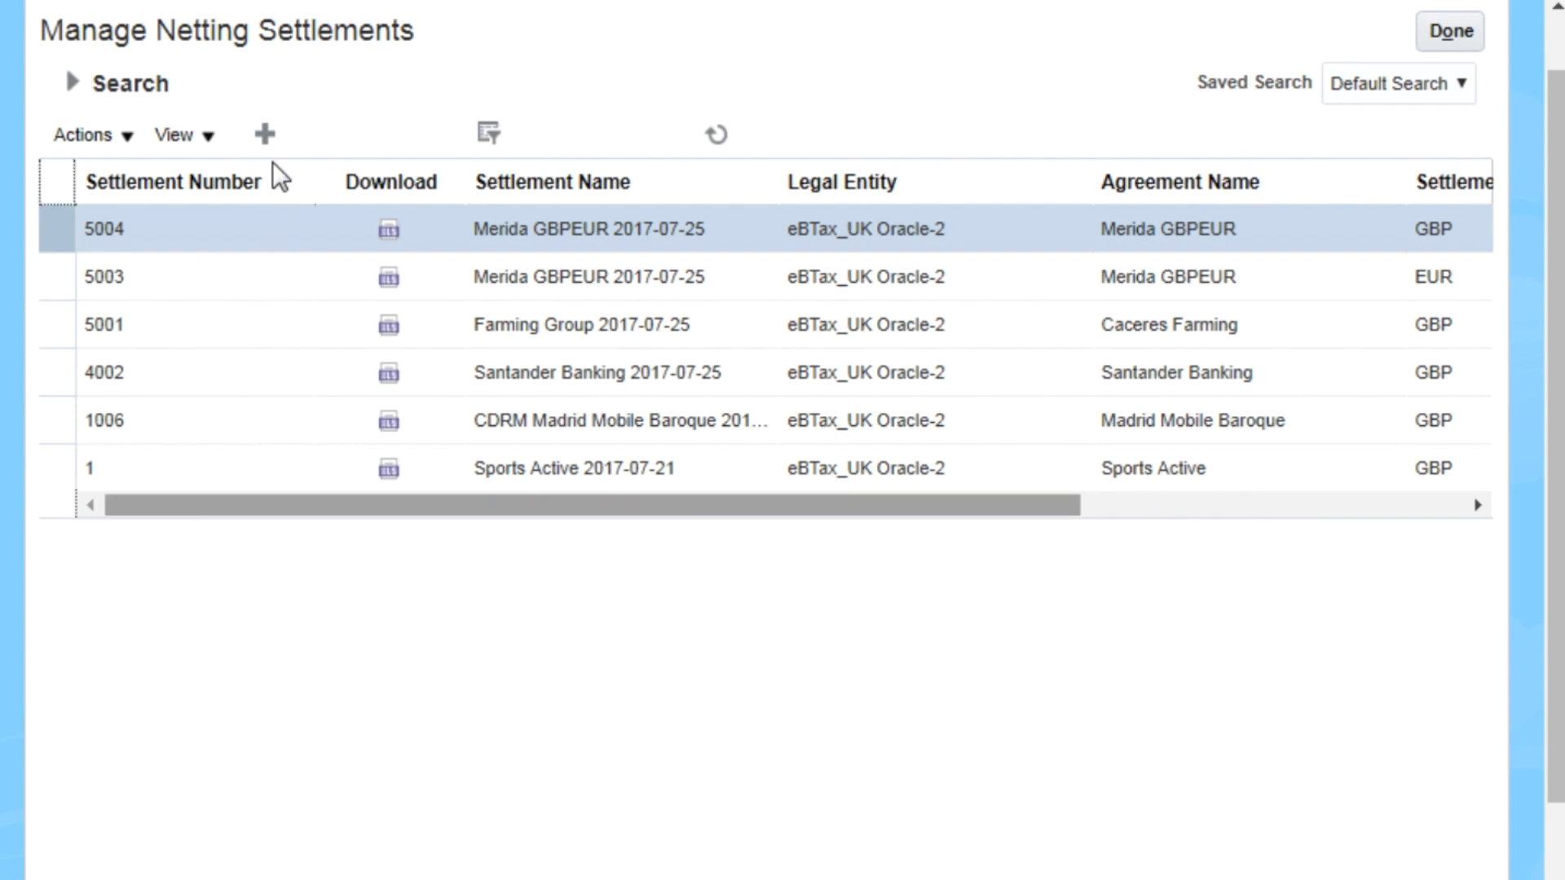
# - Create a netting settlement for a specific agreement, searching for "Va" and choosing Valencia Farming Demo
pyautogui.click(266, 136)
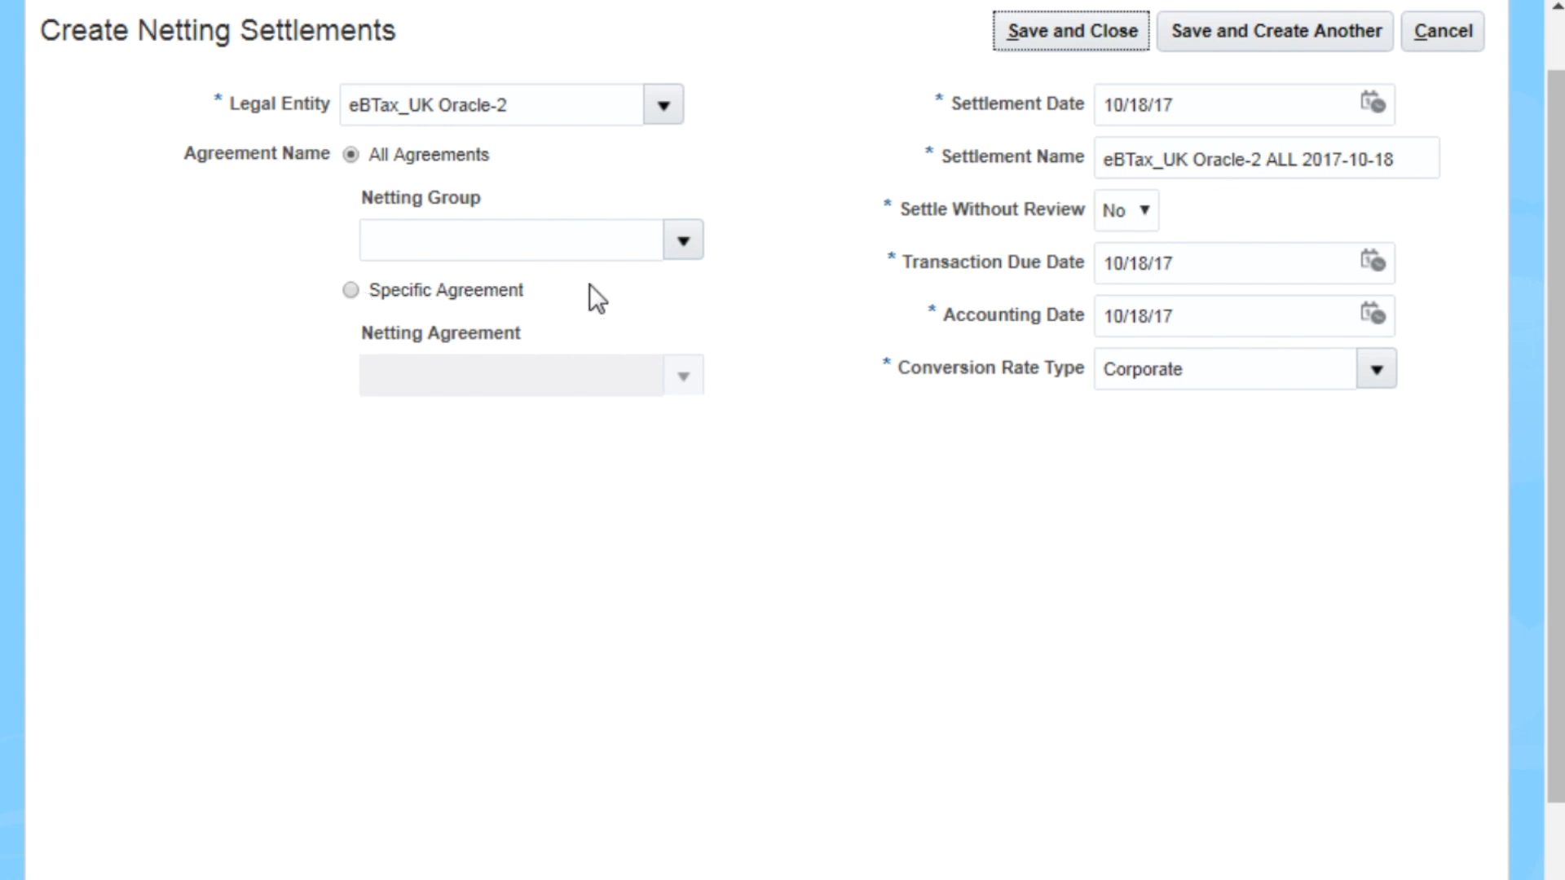
pyautogui.click(351, 290)
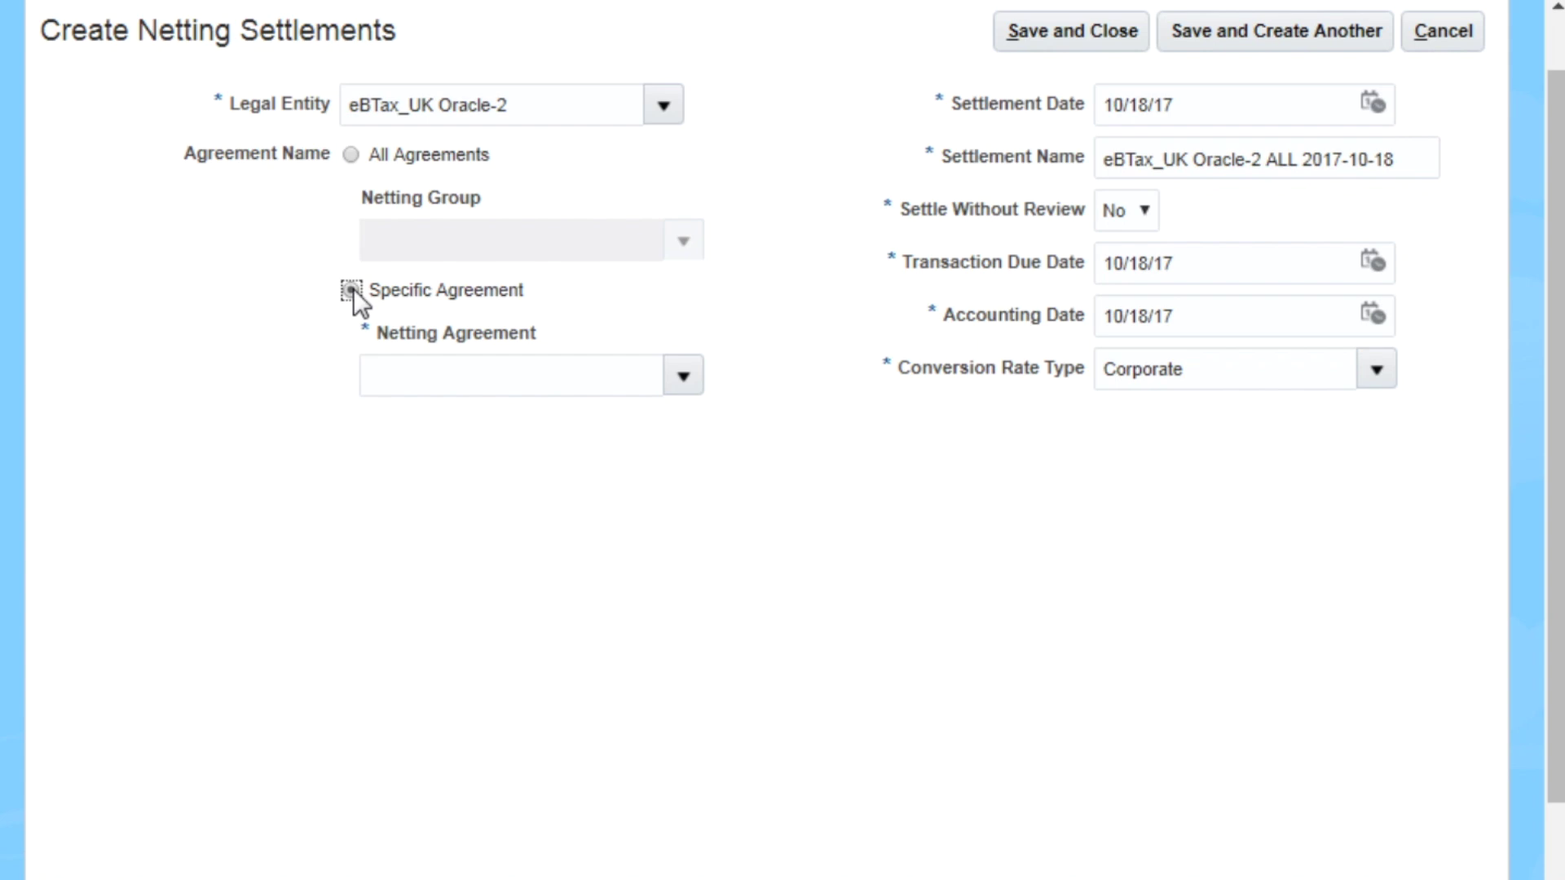
pyautogui.click(690, 373)
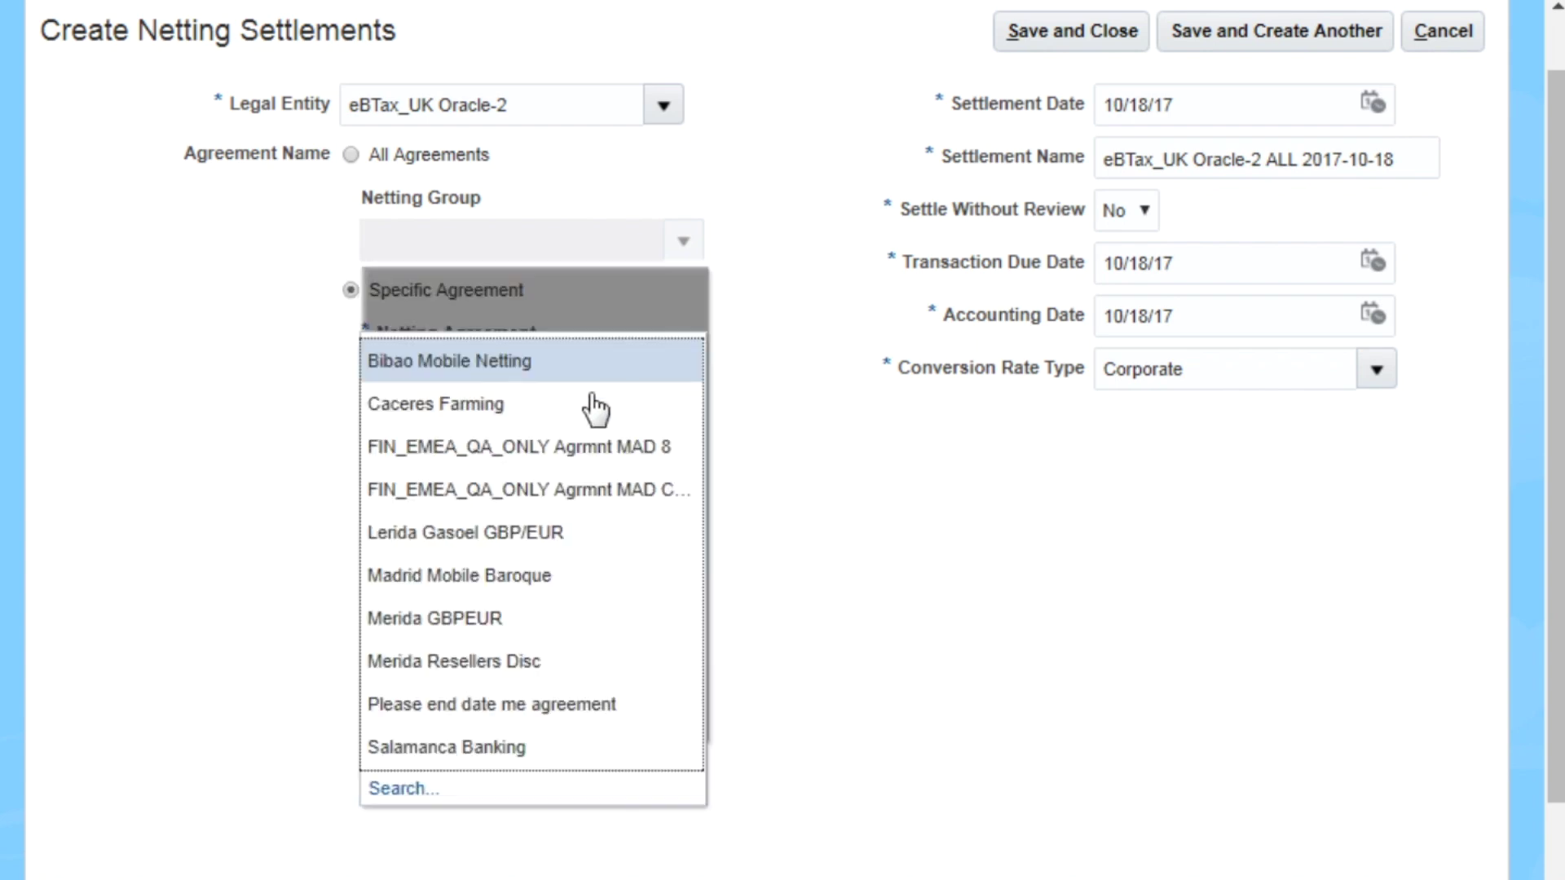
pyautogui.click(419, 789)
pyautogui.click(730, 353)
pyautogui.write('Va')
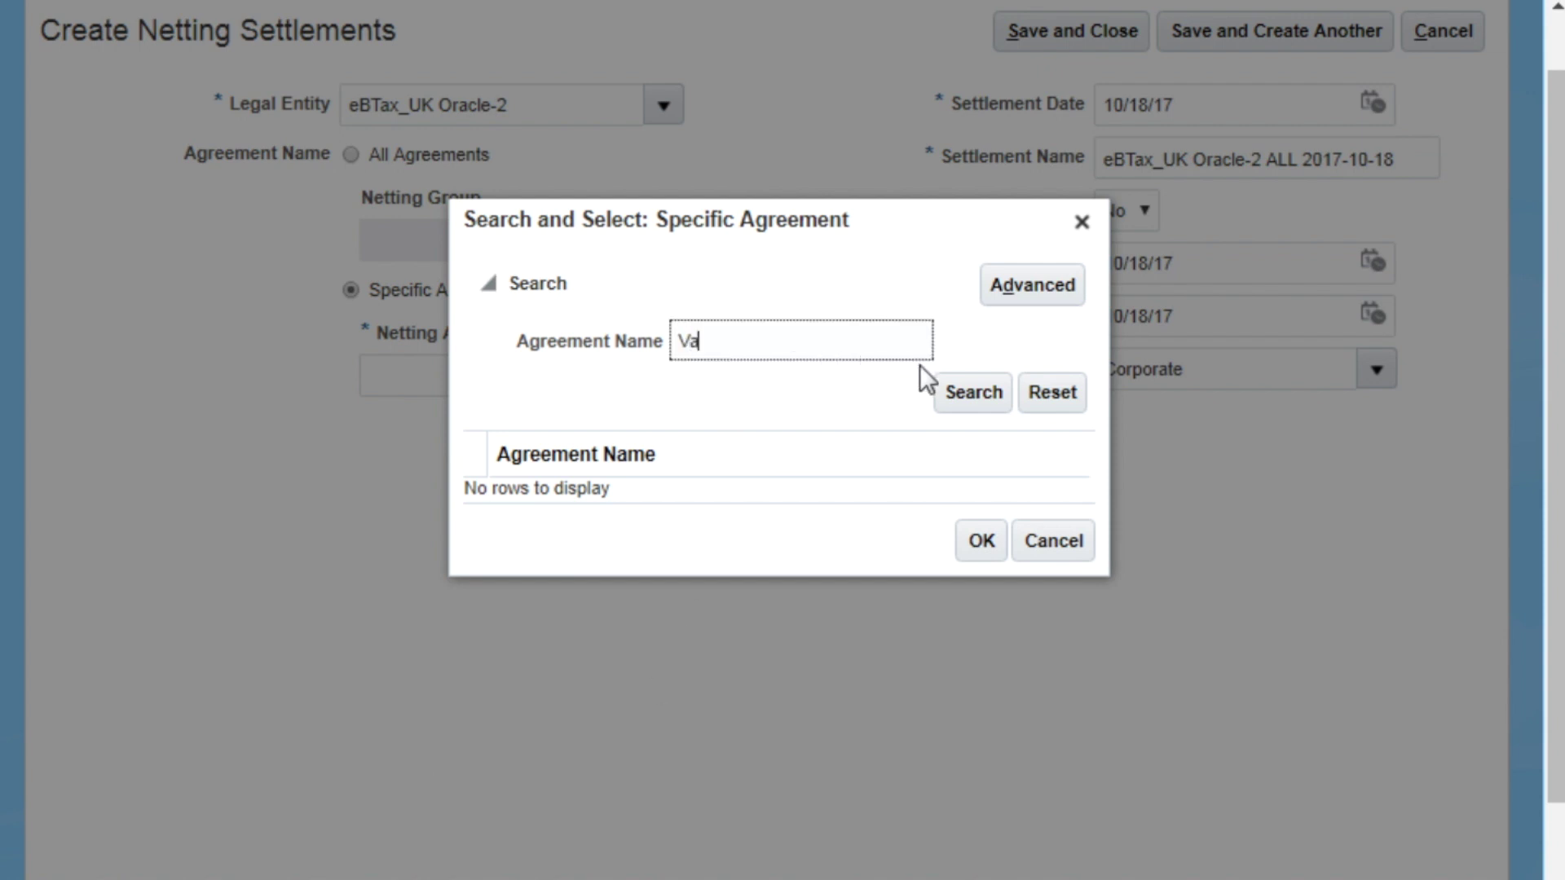
pyautogui.click(957, 388)
pyautogui.click(716, 512)
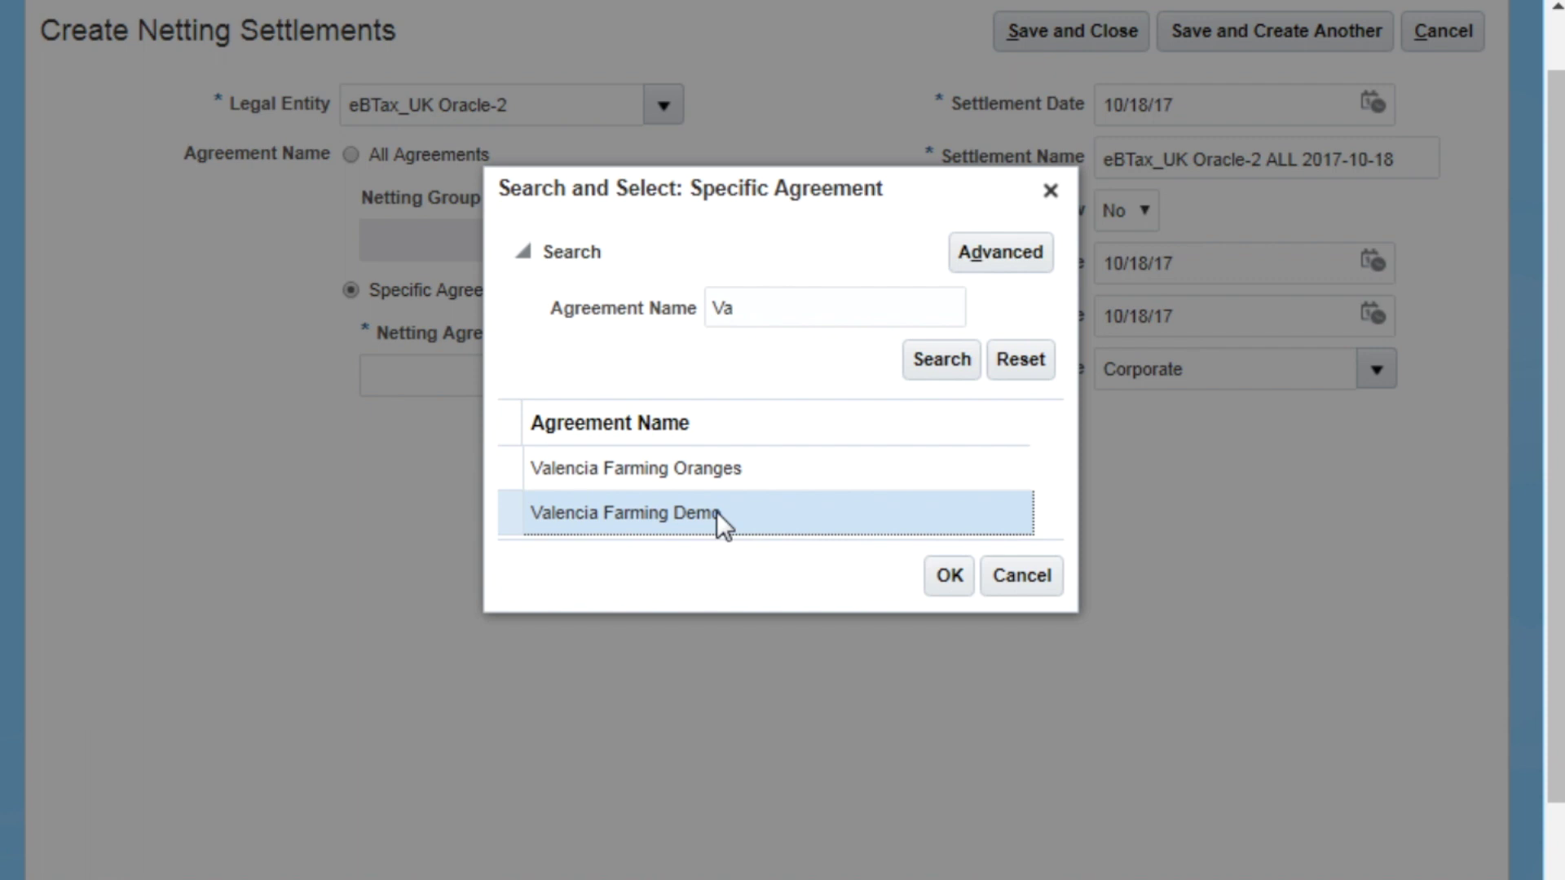
pyautogui.click(945, 573)
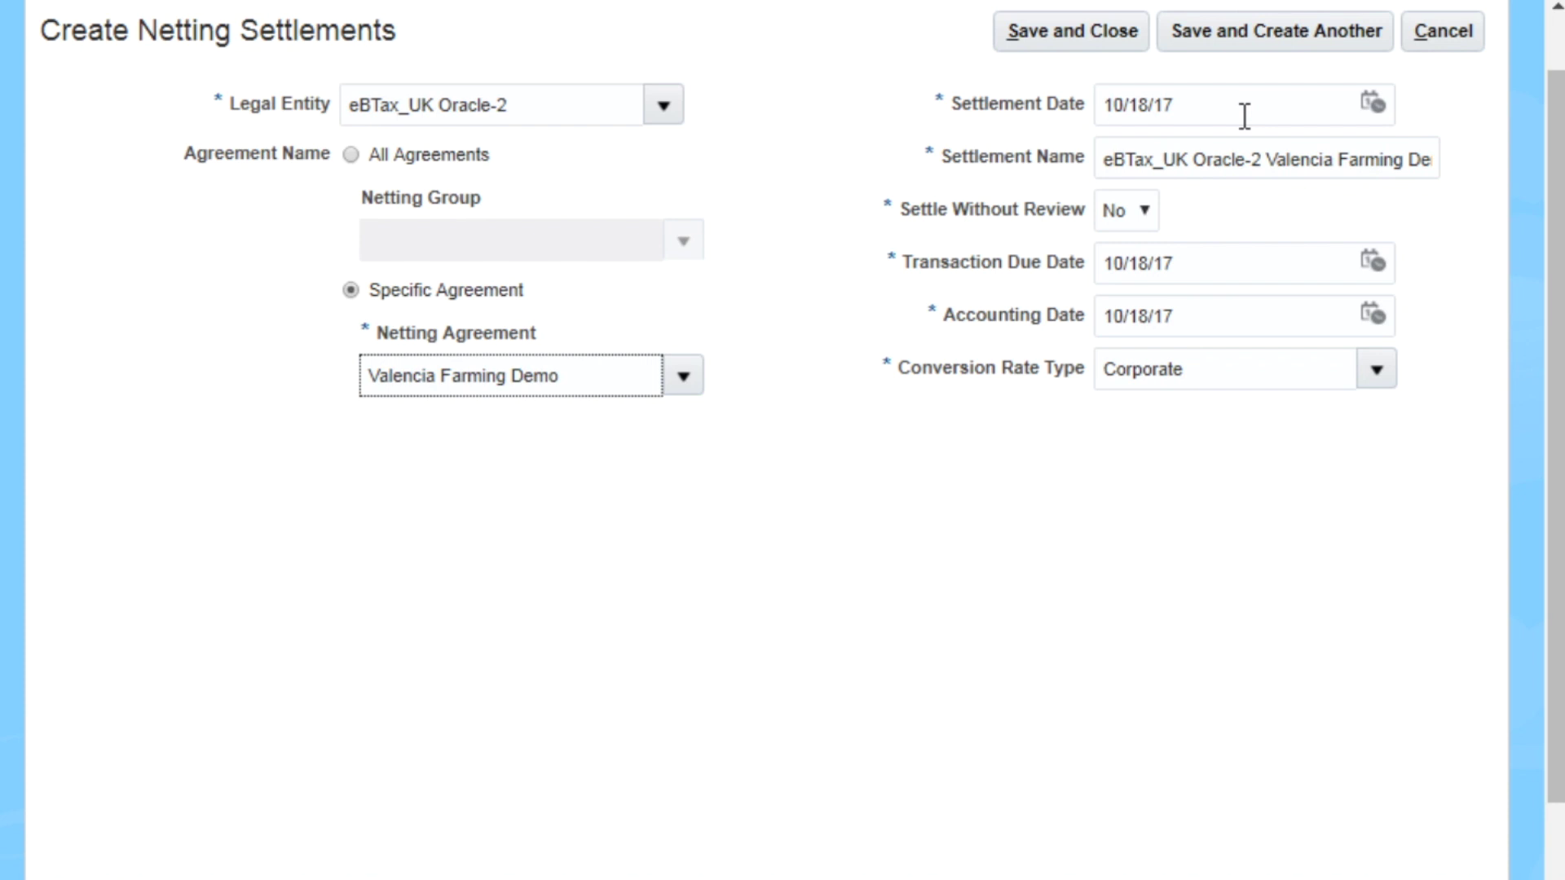
# - Name the settlement Demo Valencia Farming Demo 2017-10-18, set the transaction due date to 10/18/16, keep the Corporate rate type and submit it
pyautogui.scroll(1, 1304, 285)
pyautogui.click(1377, 439)
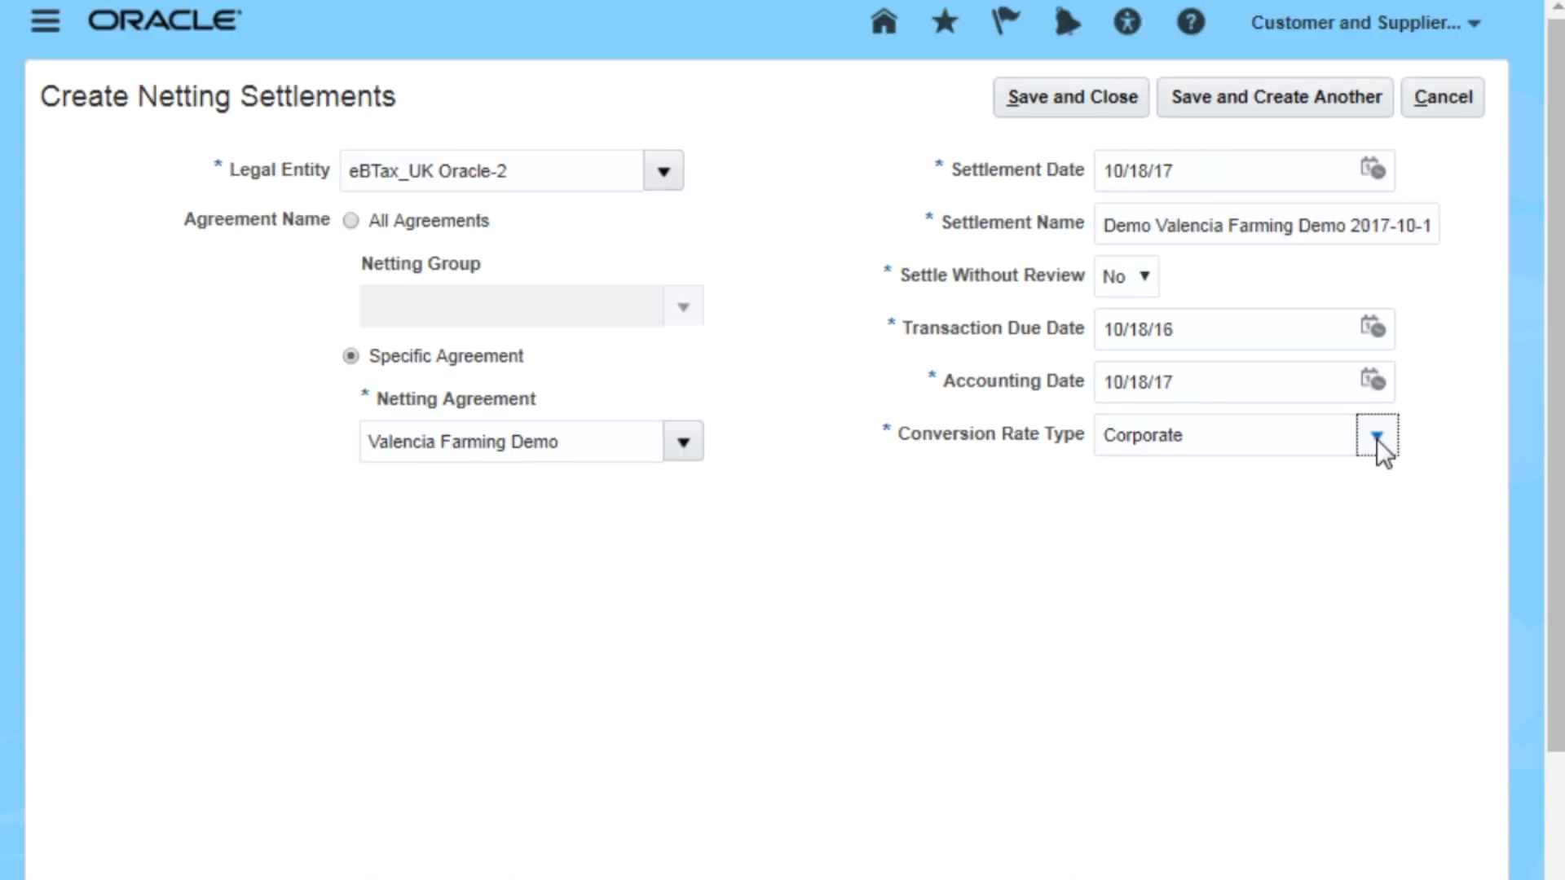
pyautogui.click(1095, 95)
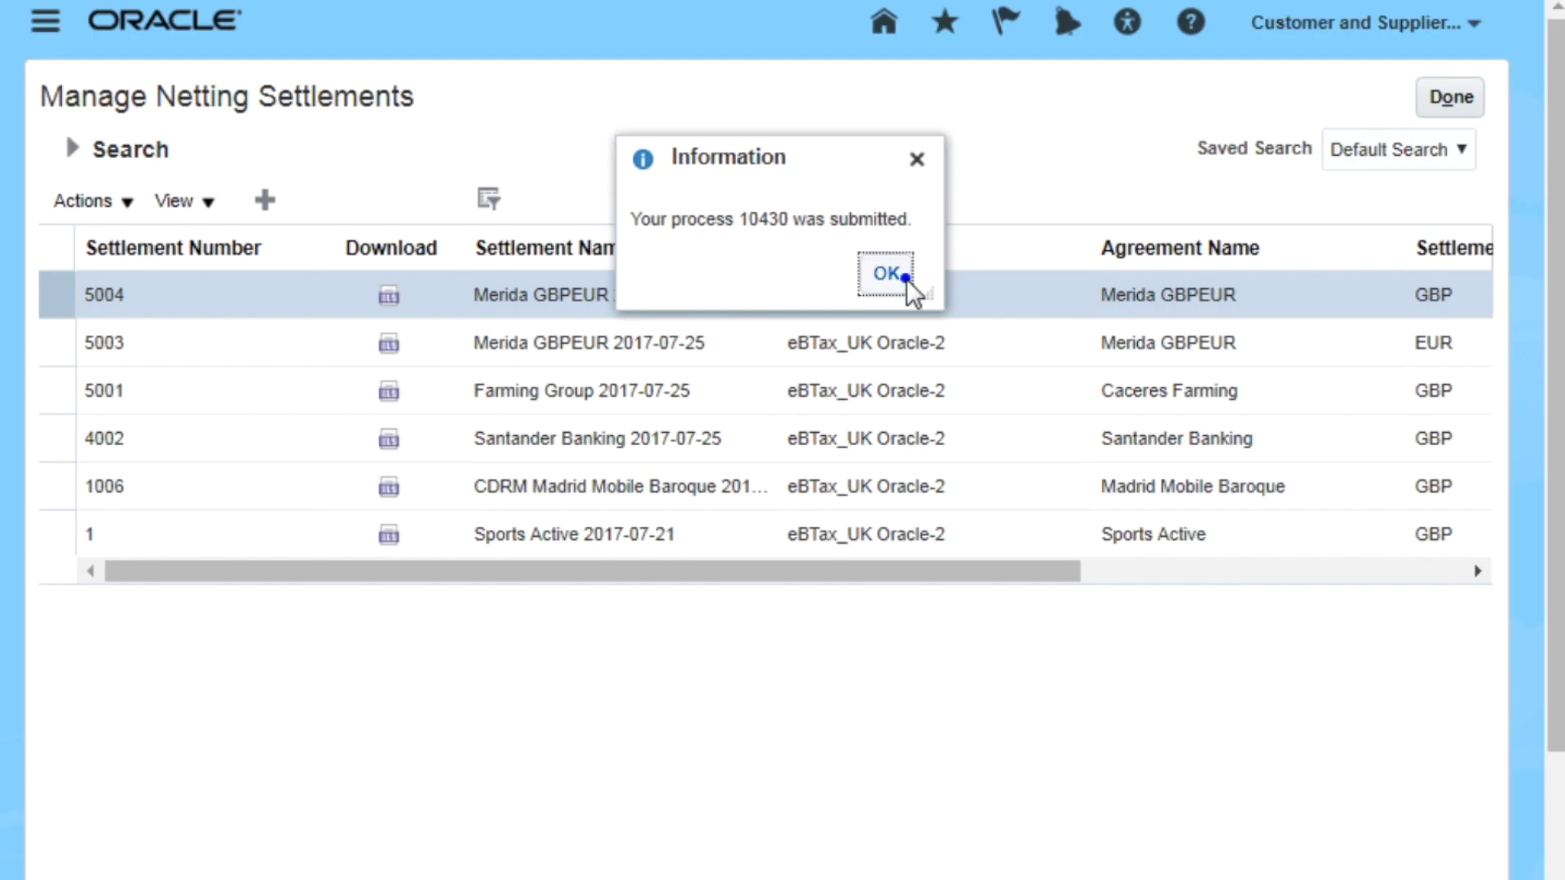
pyautogui.click(907, 278)
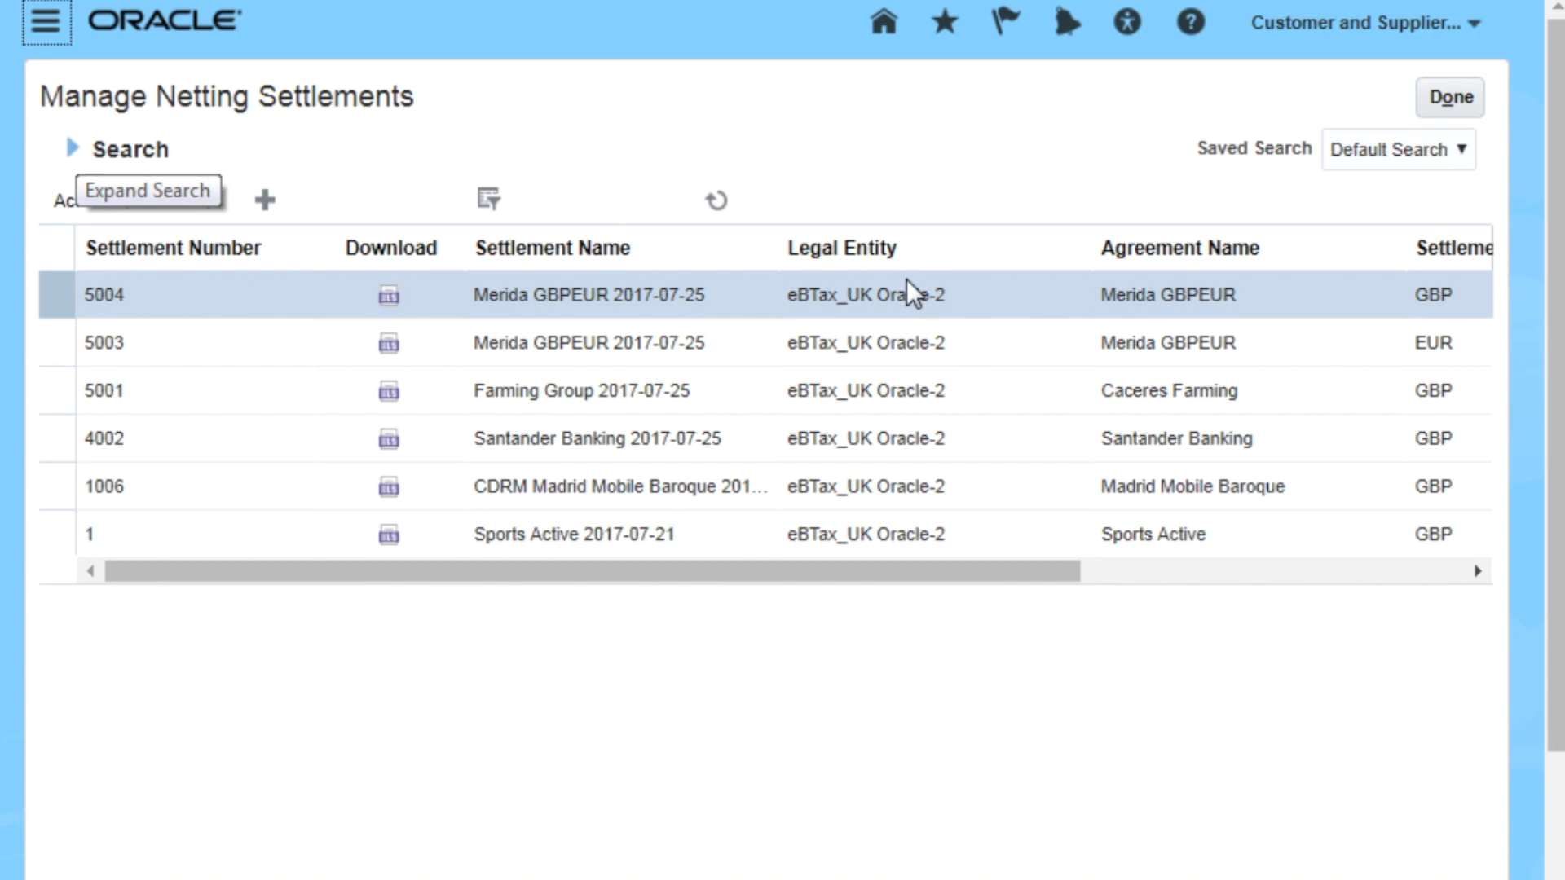
# - Refresh the settlements list and check the status of the new Valencia Farming Demo settlement
pyautogui.click(717, 203)
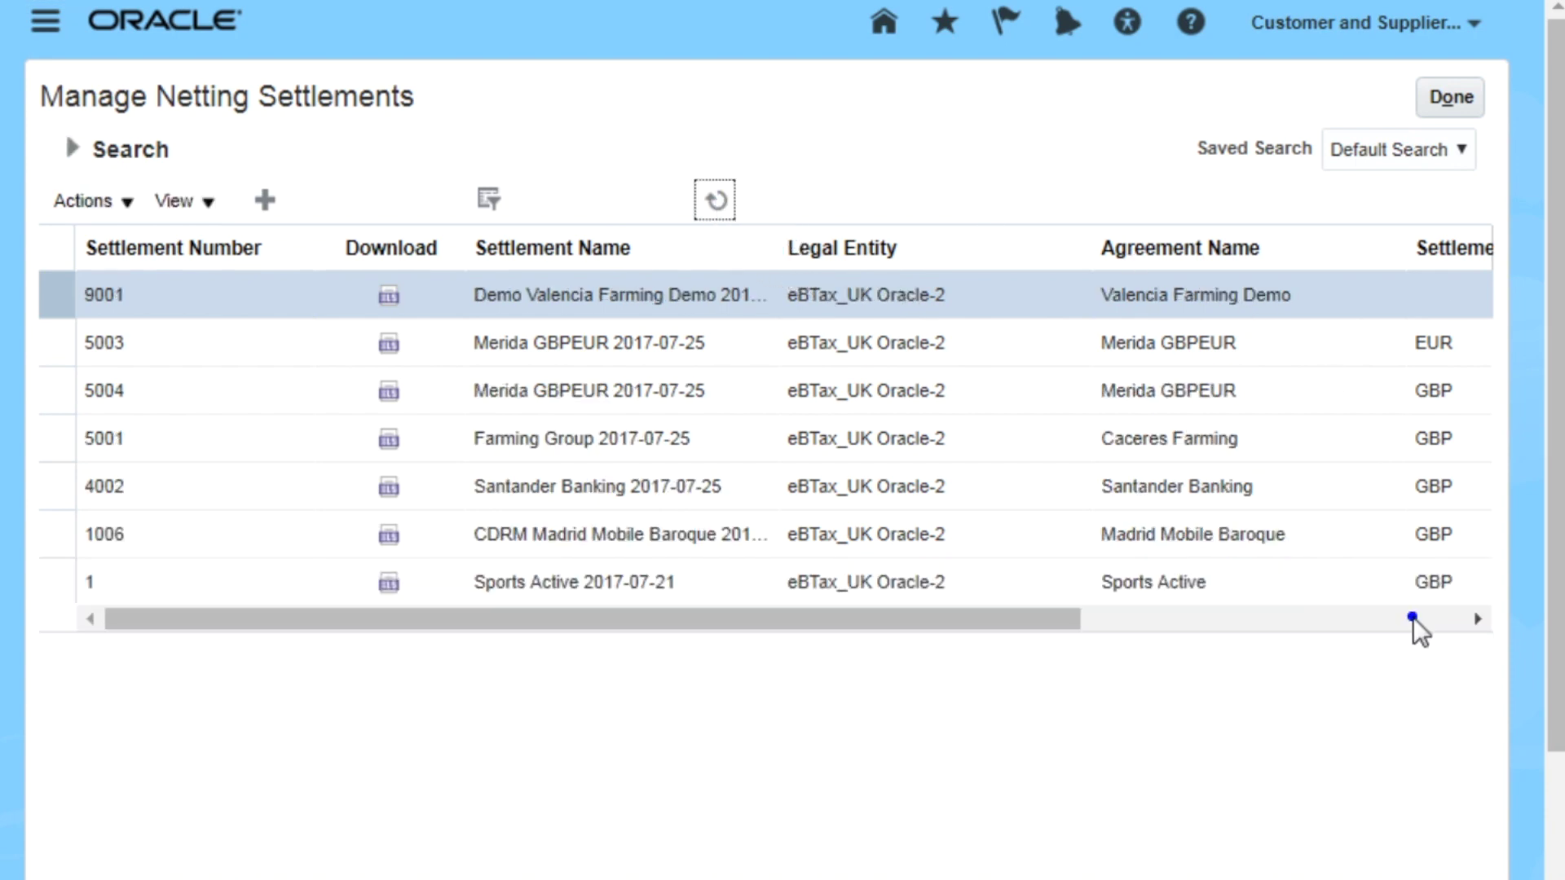
pyautogui.click(1414, 620)
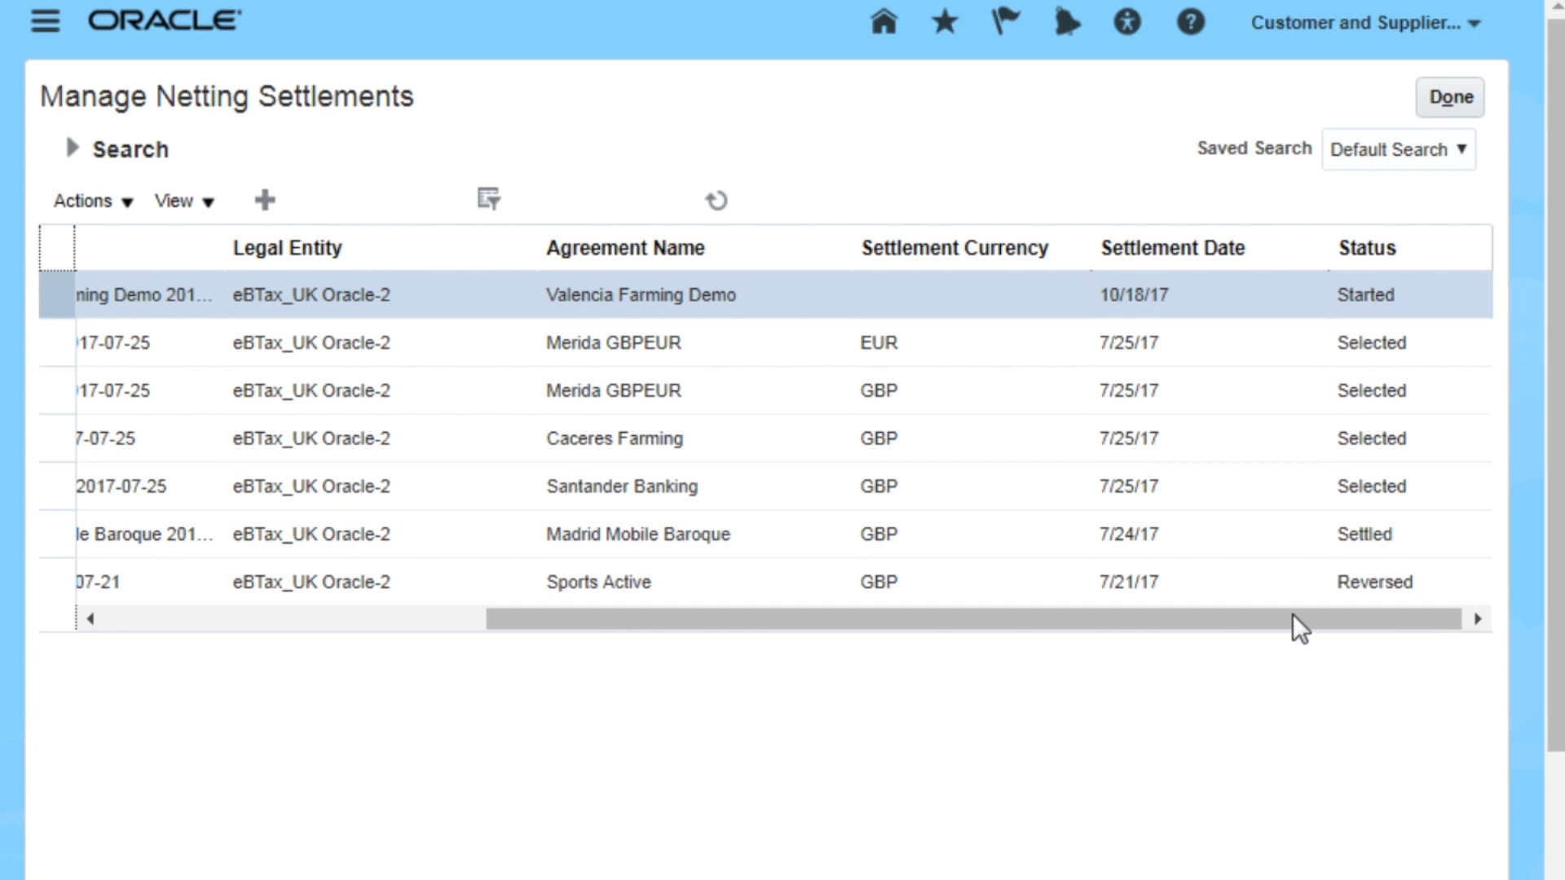
pyautogui.click(717, 199)
pyautogui.hscroll(-7, 1381, 300)
pyautogui.click(104, 209)
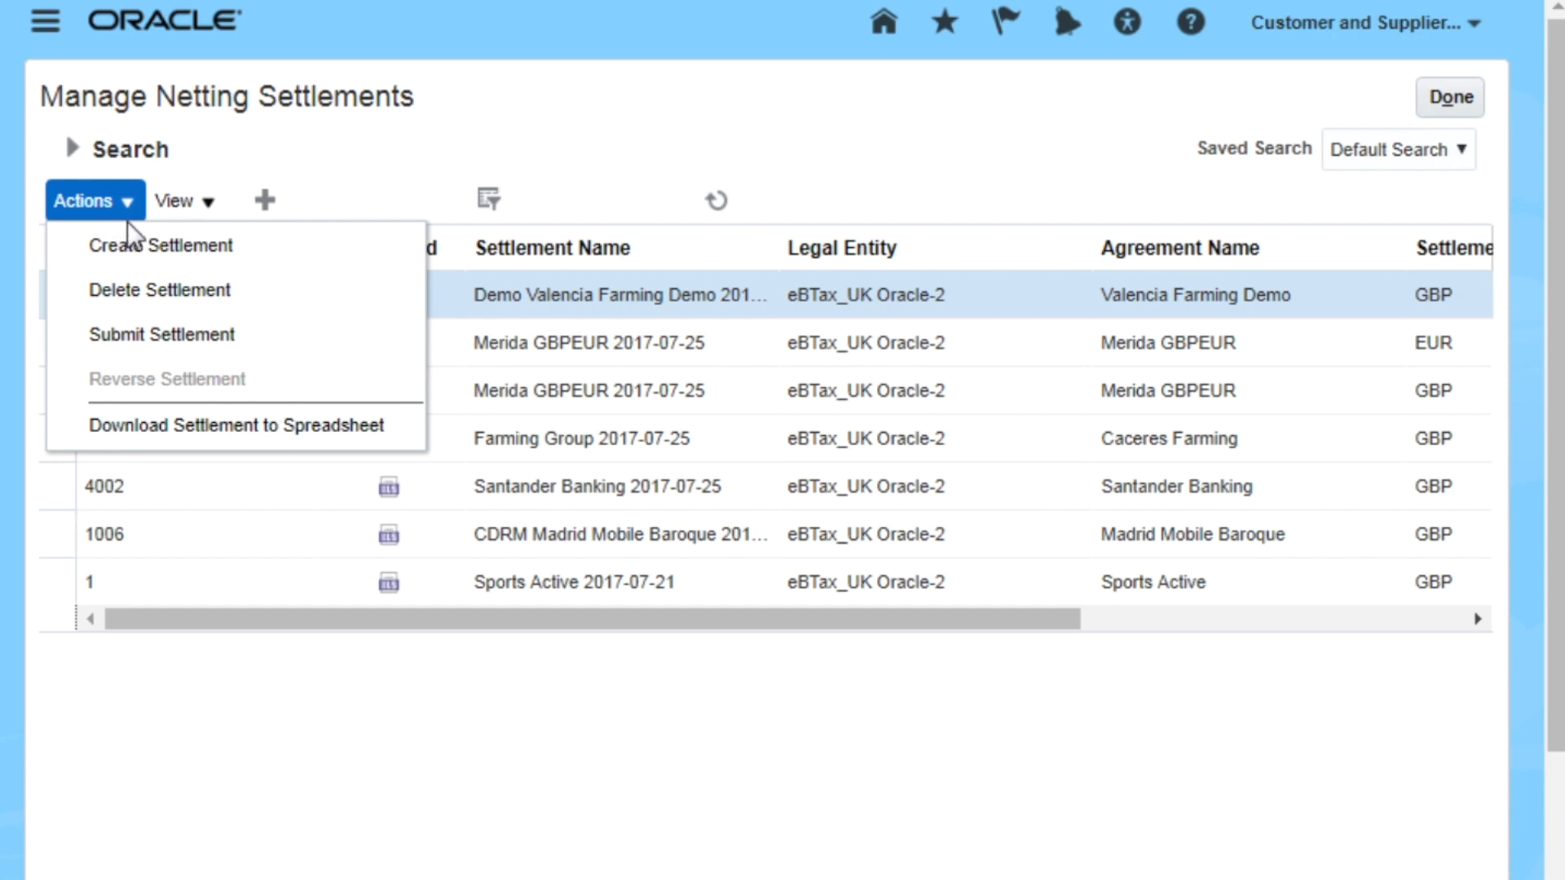
pyautogui.click(142, 287)
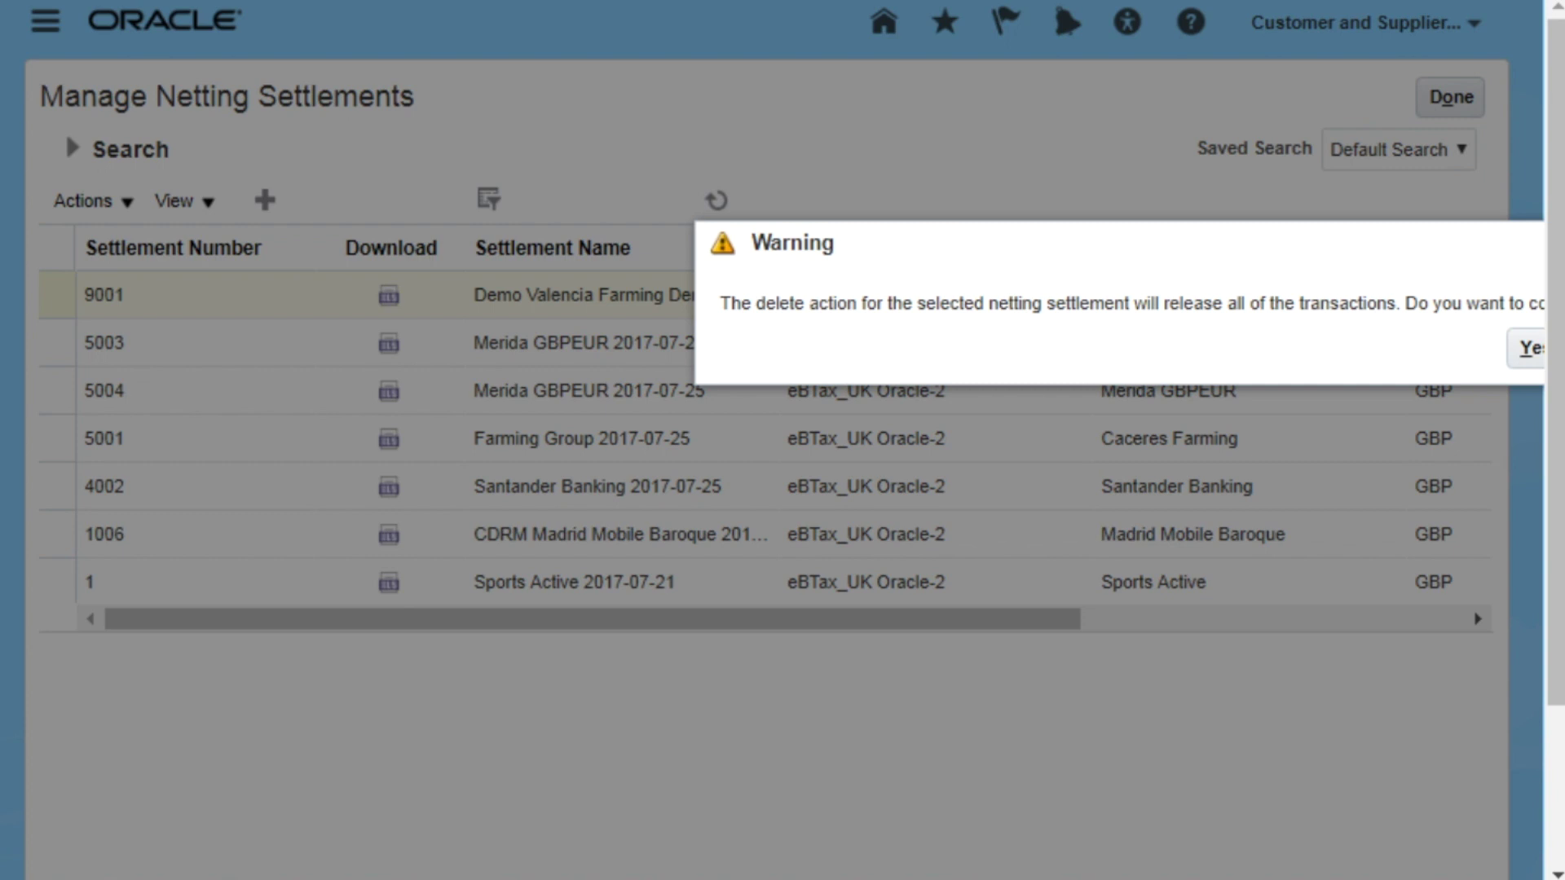
pyautogui.press('Escape')
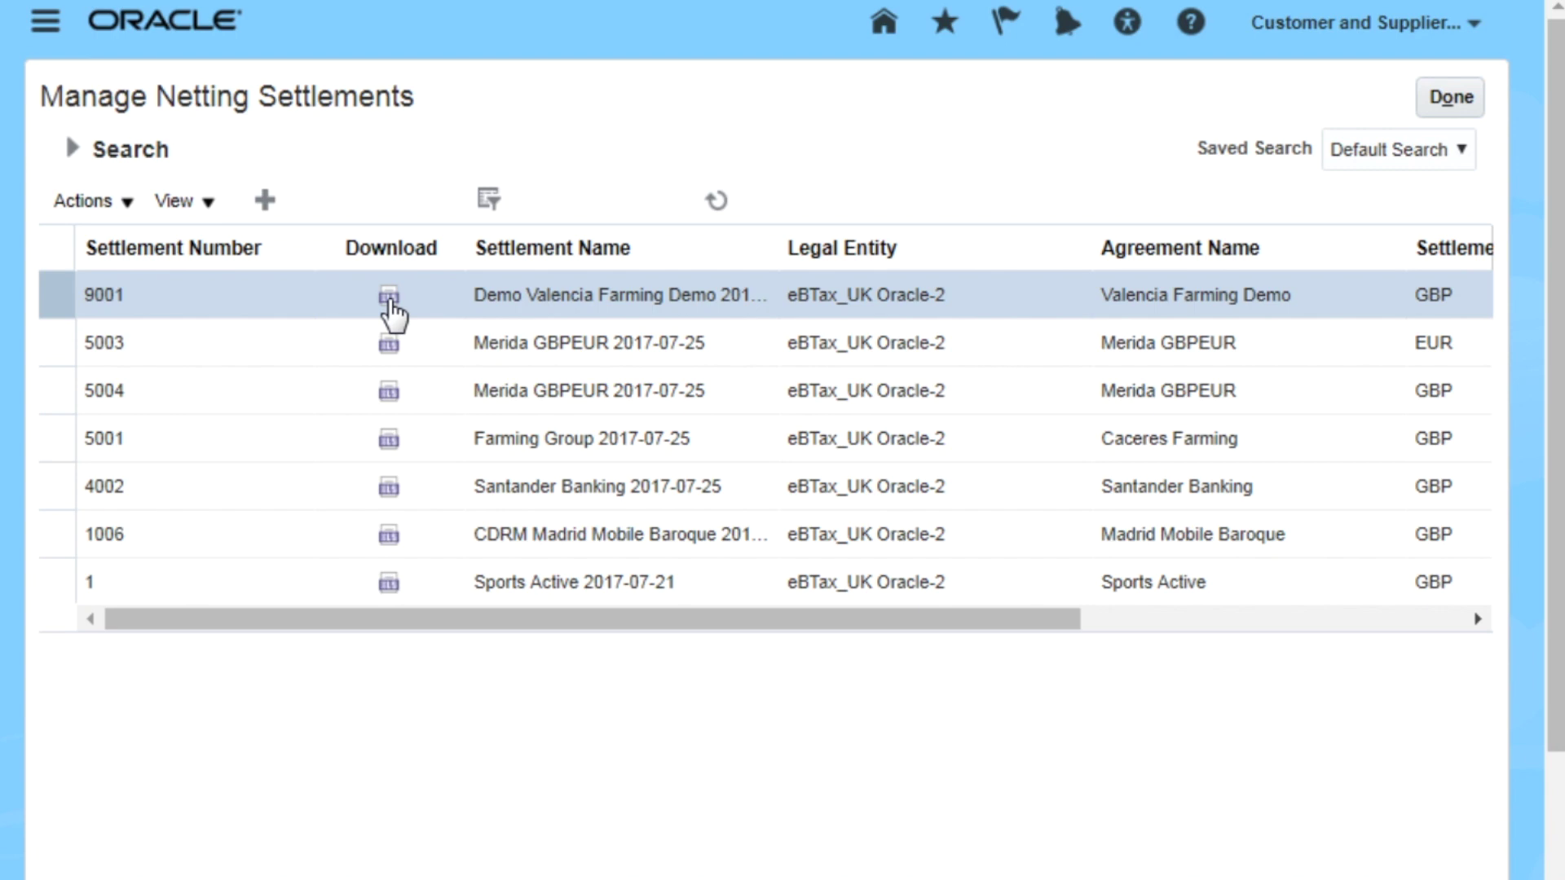
# - Download the Valencia Farming Demo settlement to a spreadsheet in Excel and check the proposed netting amount on the Payables sheet
pyautogui.click(389, 299)
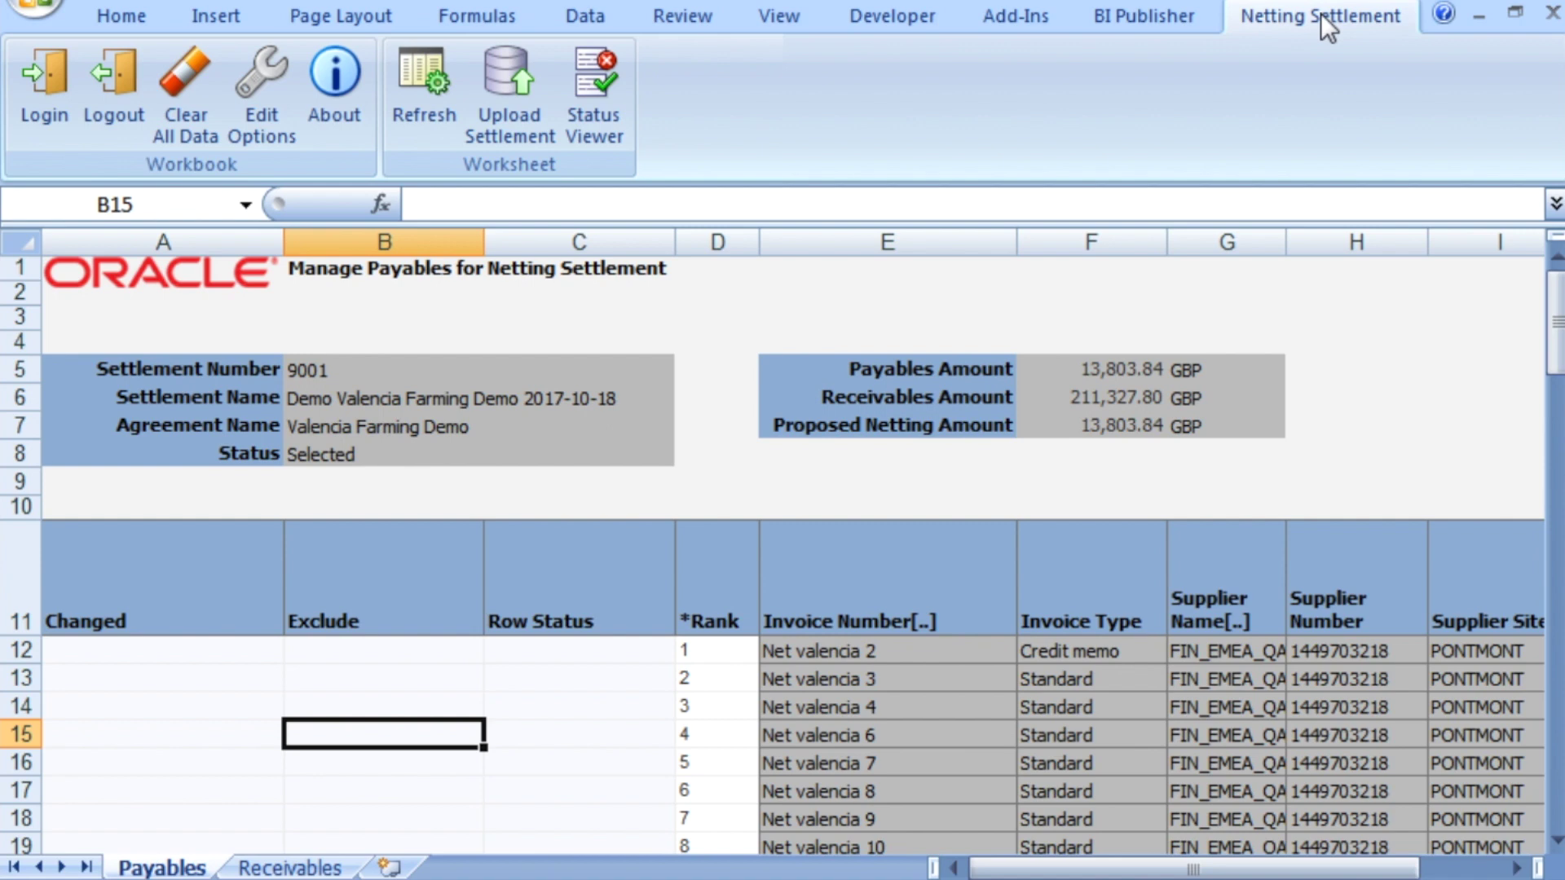
pyautogui.click(1091, 425)
# - Review the transactions on the Receivables sheet across all columns and select the Exclude cell of Net AR Valencia171
pyautogui.click(289, 868)
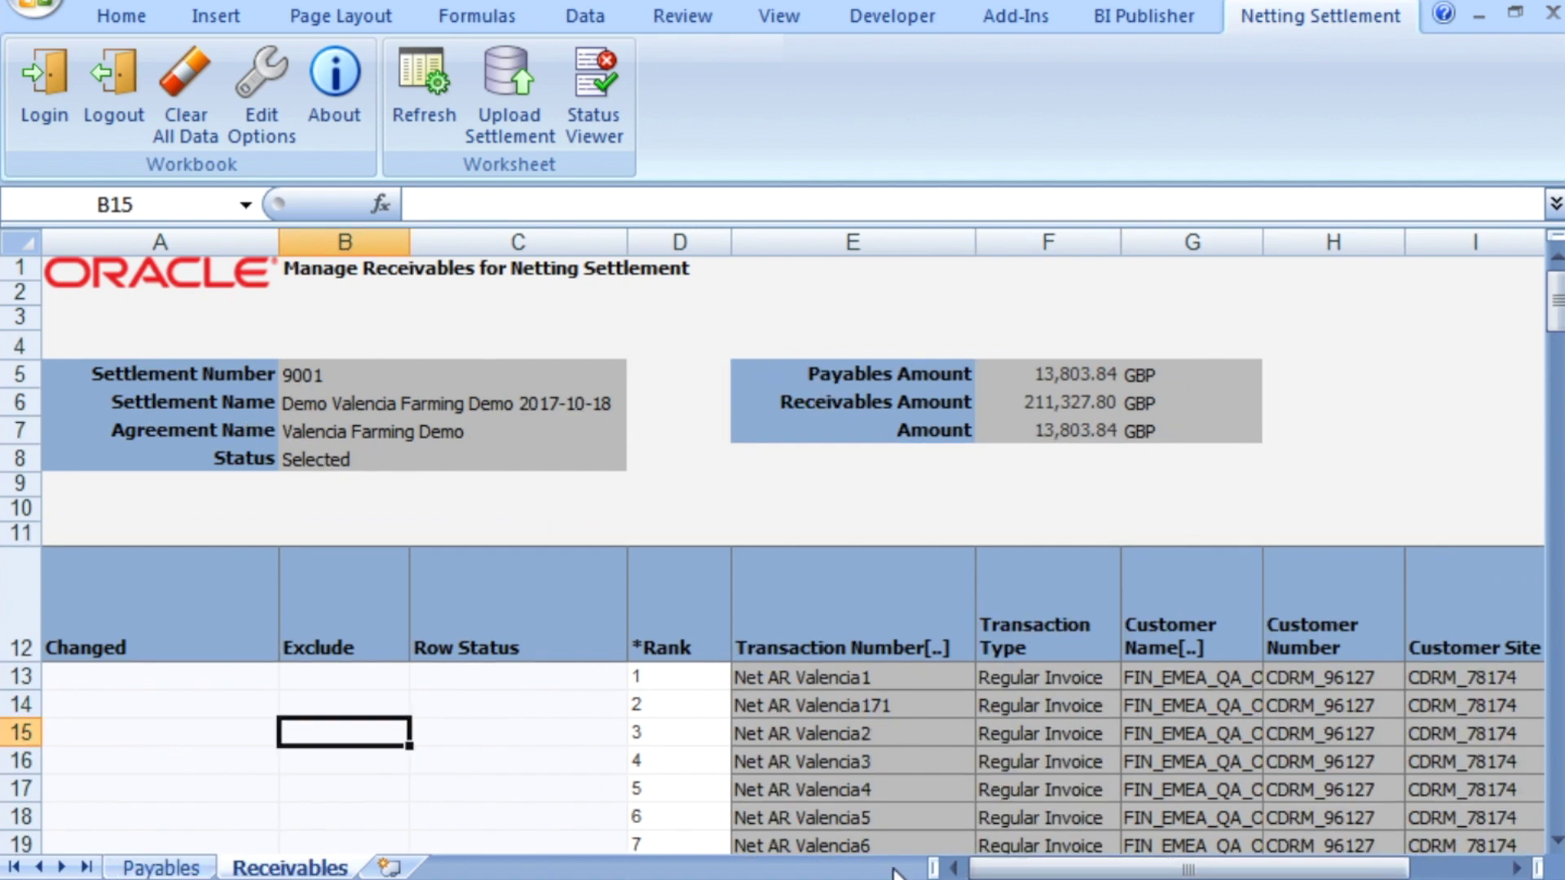
pyautogui.click(1520, 868)
pyautogui.click(958, 869)
pyautogui.click(333, 697)
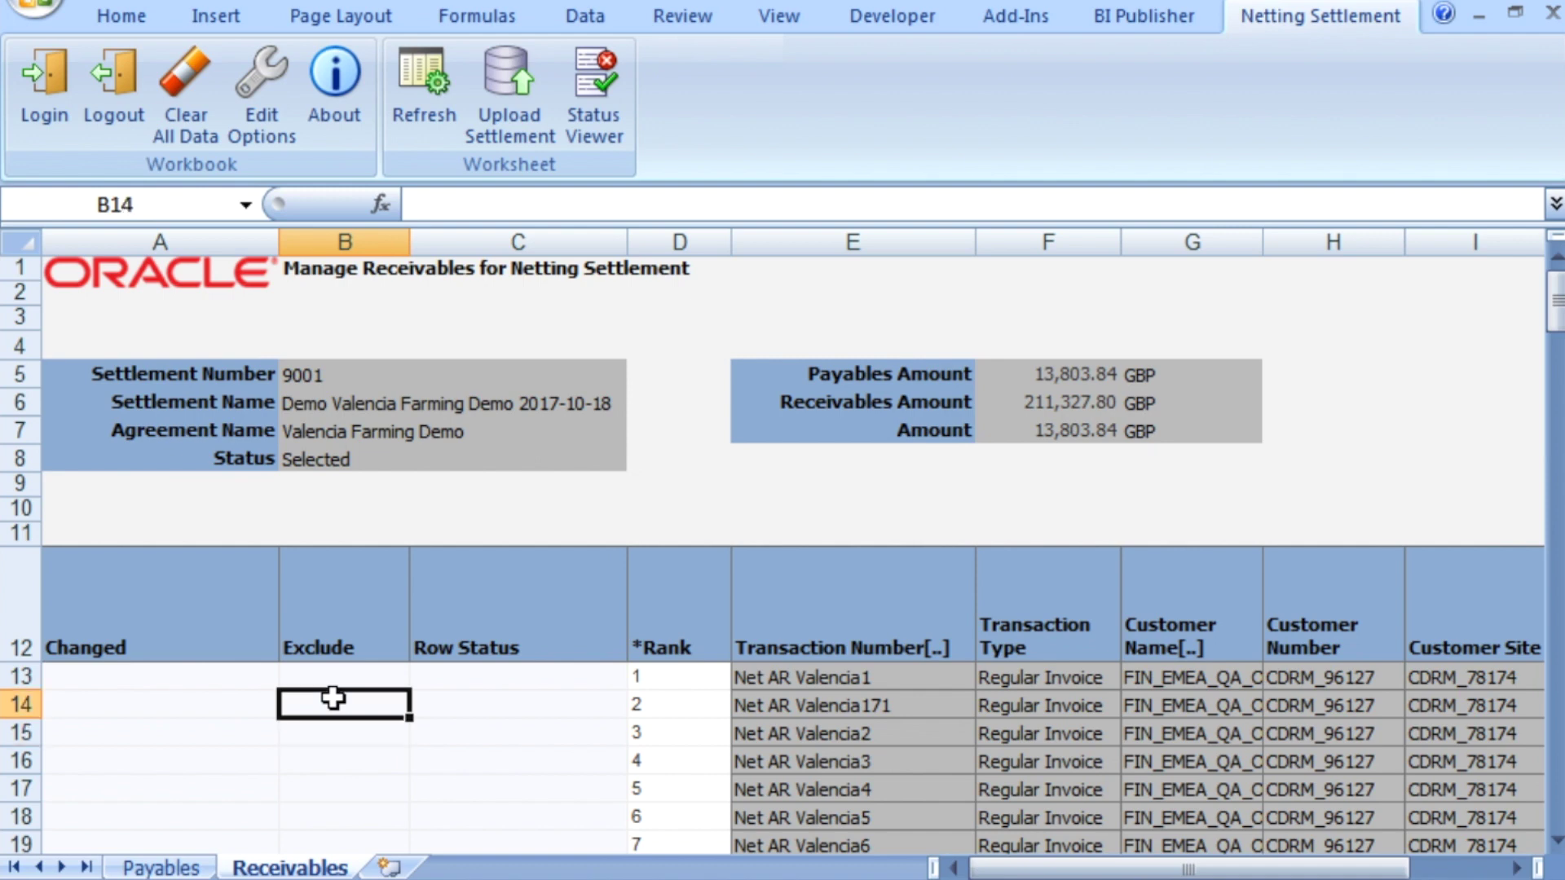
# - Mark the receivables transactions Net AR Valencia171, Net AR Valencia3 and Net AR Valencia5 for exclusion from the settlement
pyautogui.doubleClick(333, 697)
pyautogui.doubleClick(334, 760)
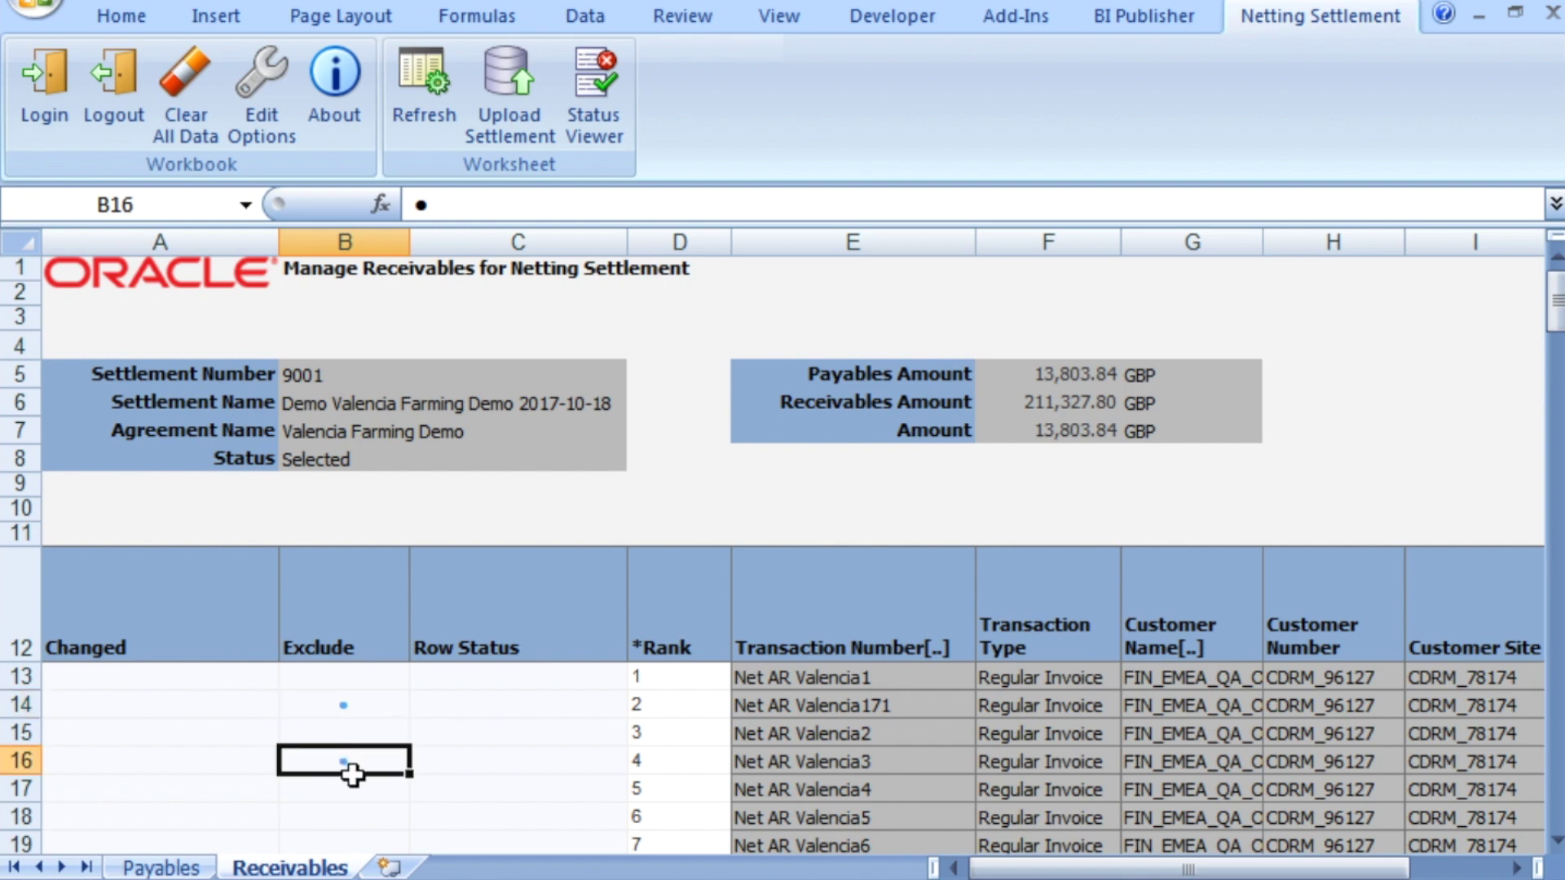
pyautogui.doubleClick(359, 815)
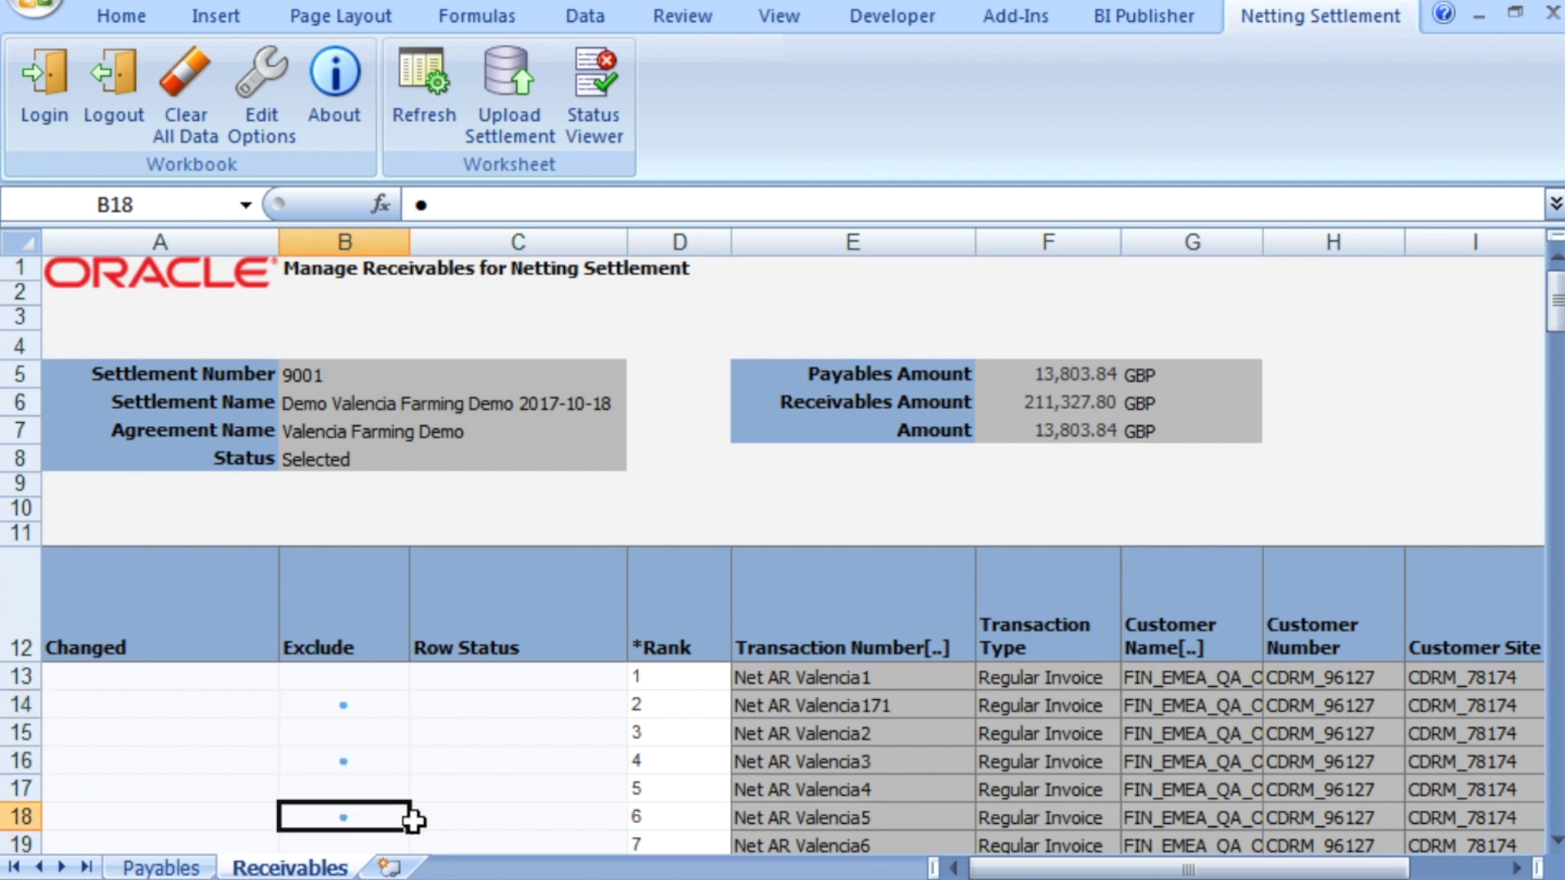
pyautogui.click(498, 720)
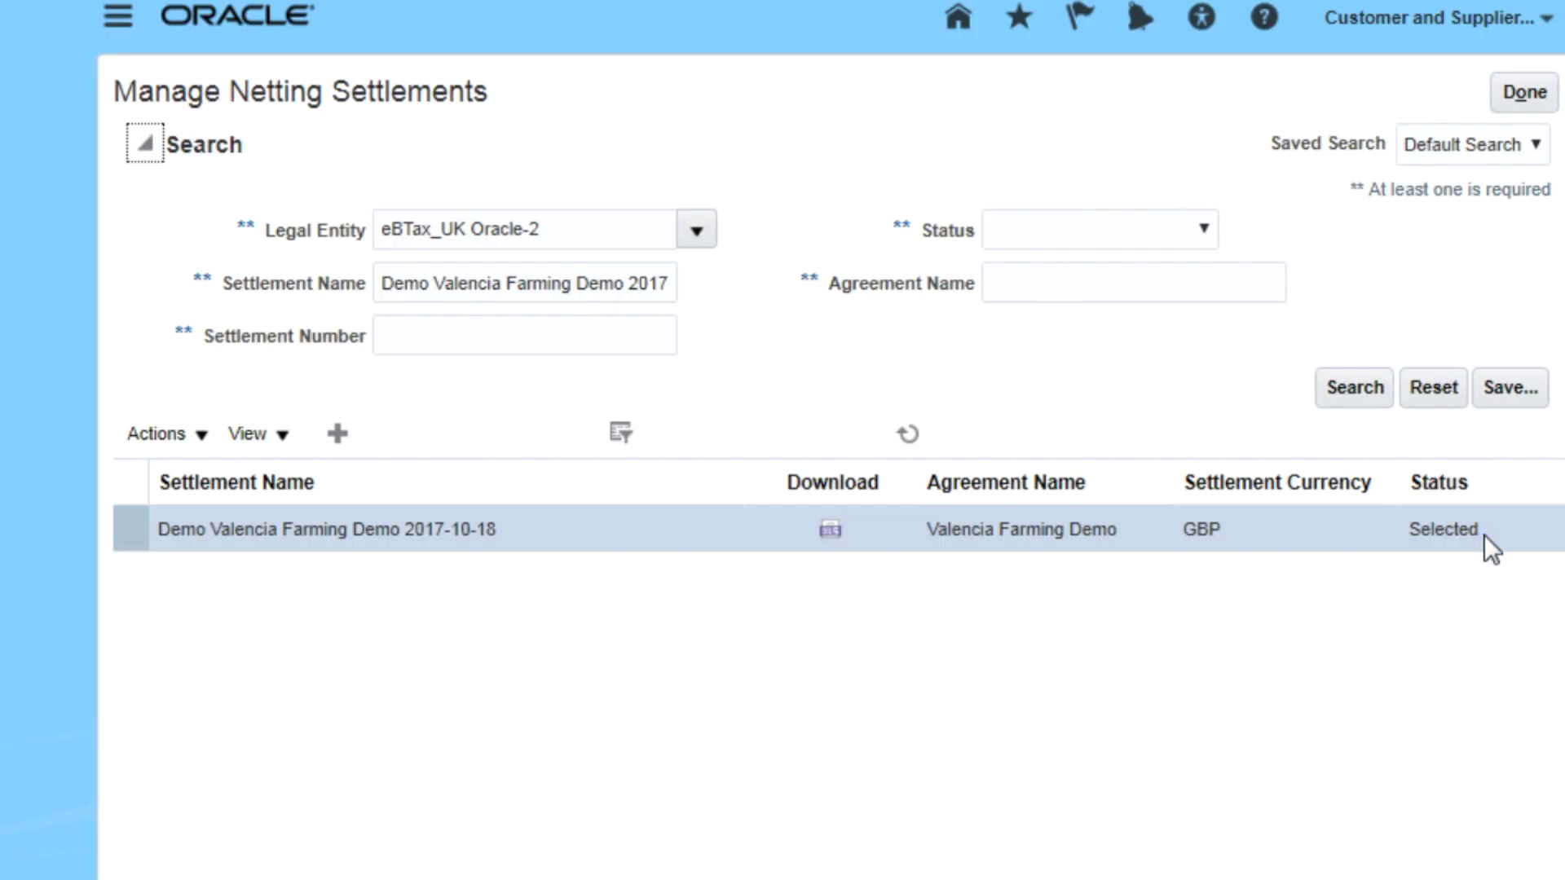
# - Submit the Demo Valencia Farming Demo 2017-10-18 settlement from the Manage Netting Settlements page and refresh the list to check its status
pyautogui.click(1484, 535)
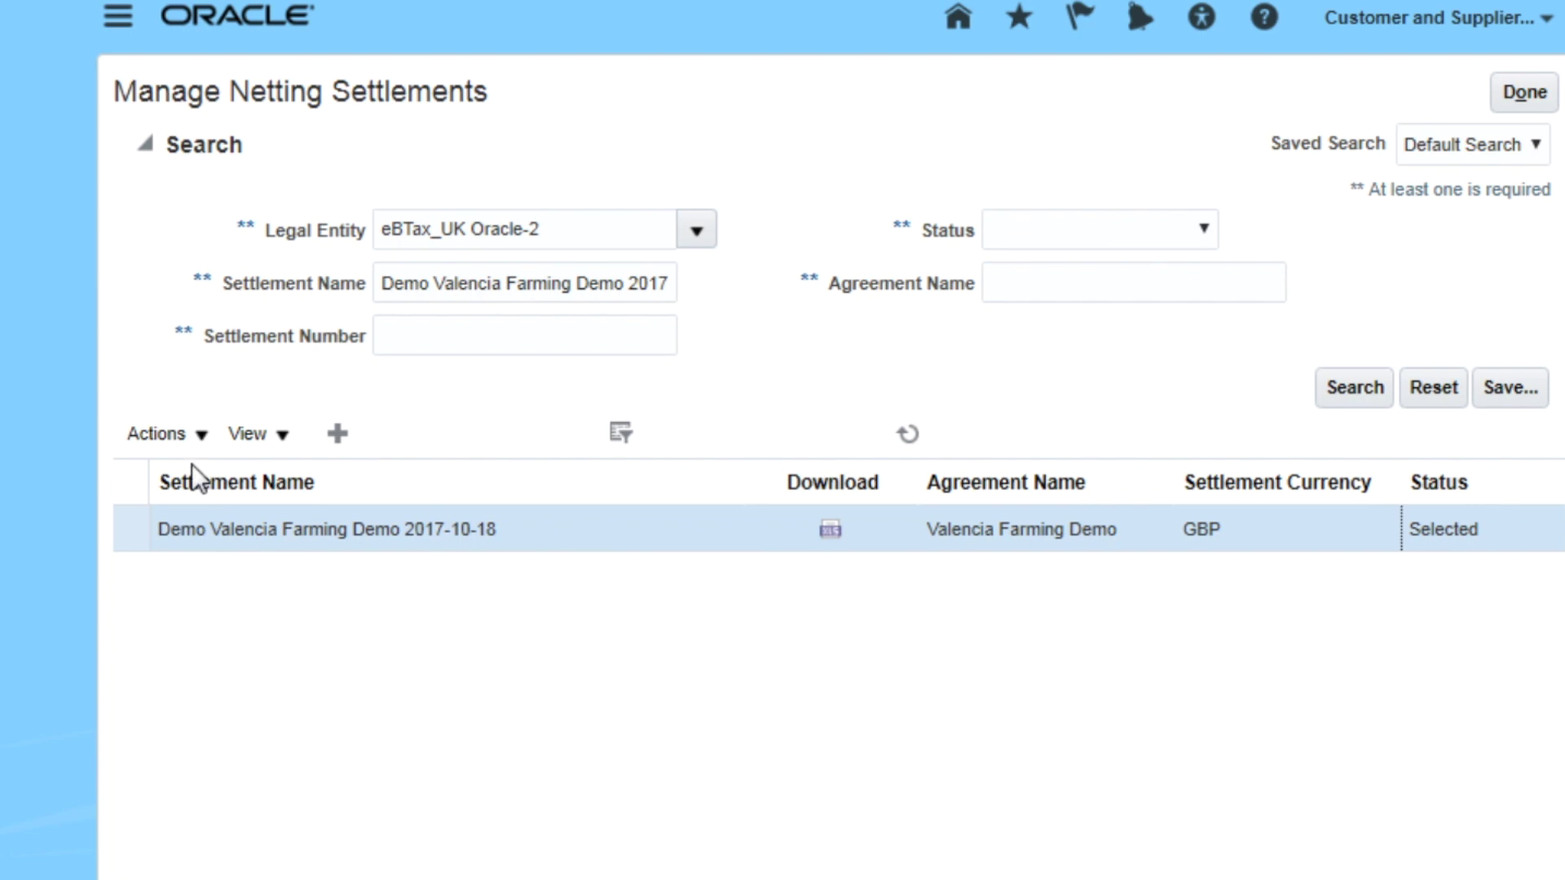
pyautogui.click(159, 434)
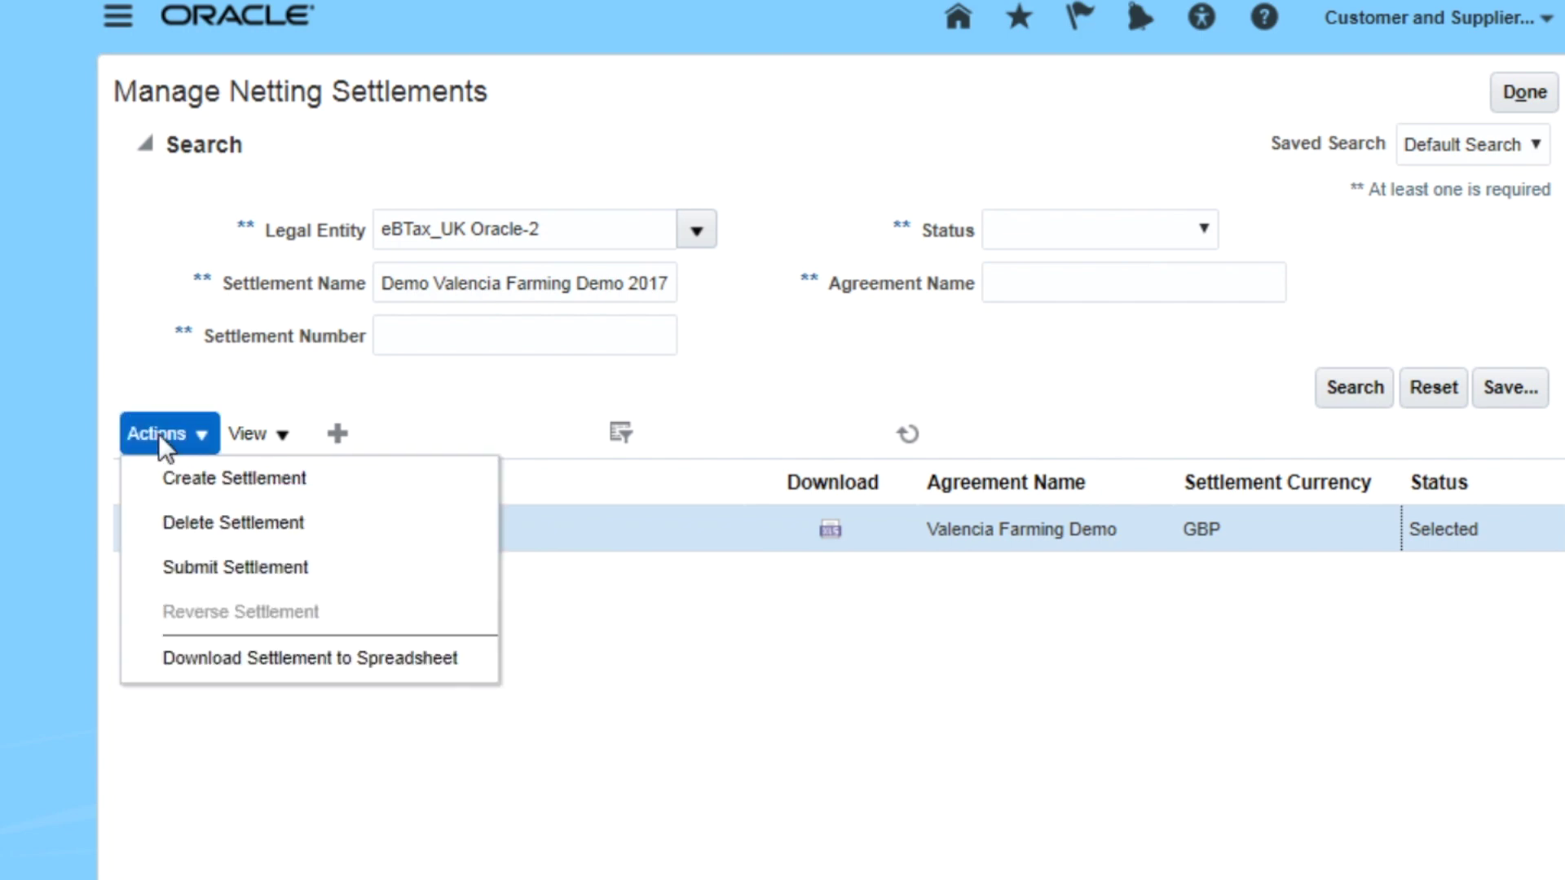
pyautogui.click(180, 565)
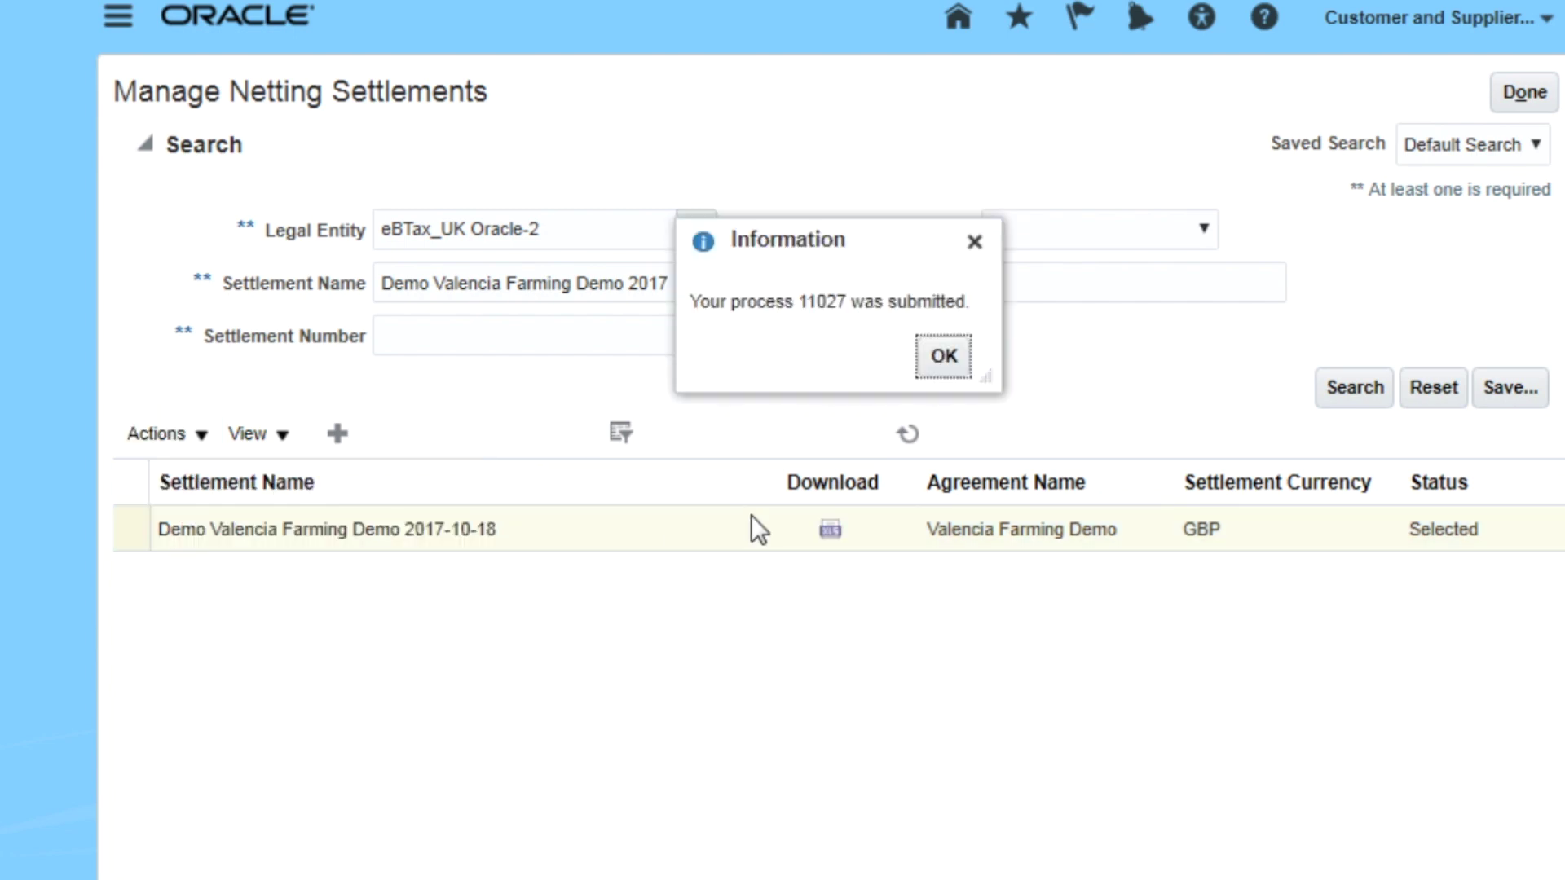
pyautogui.click(942, 359)
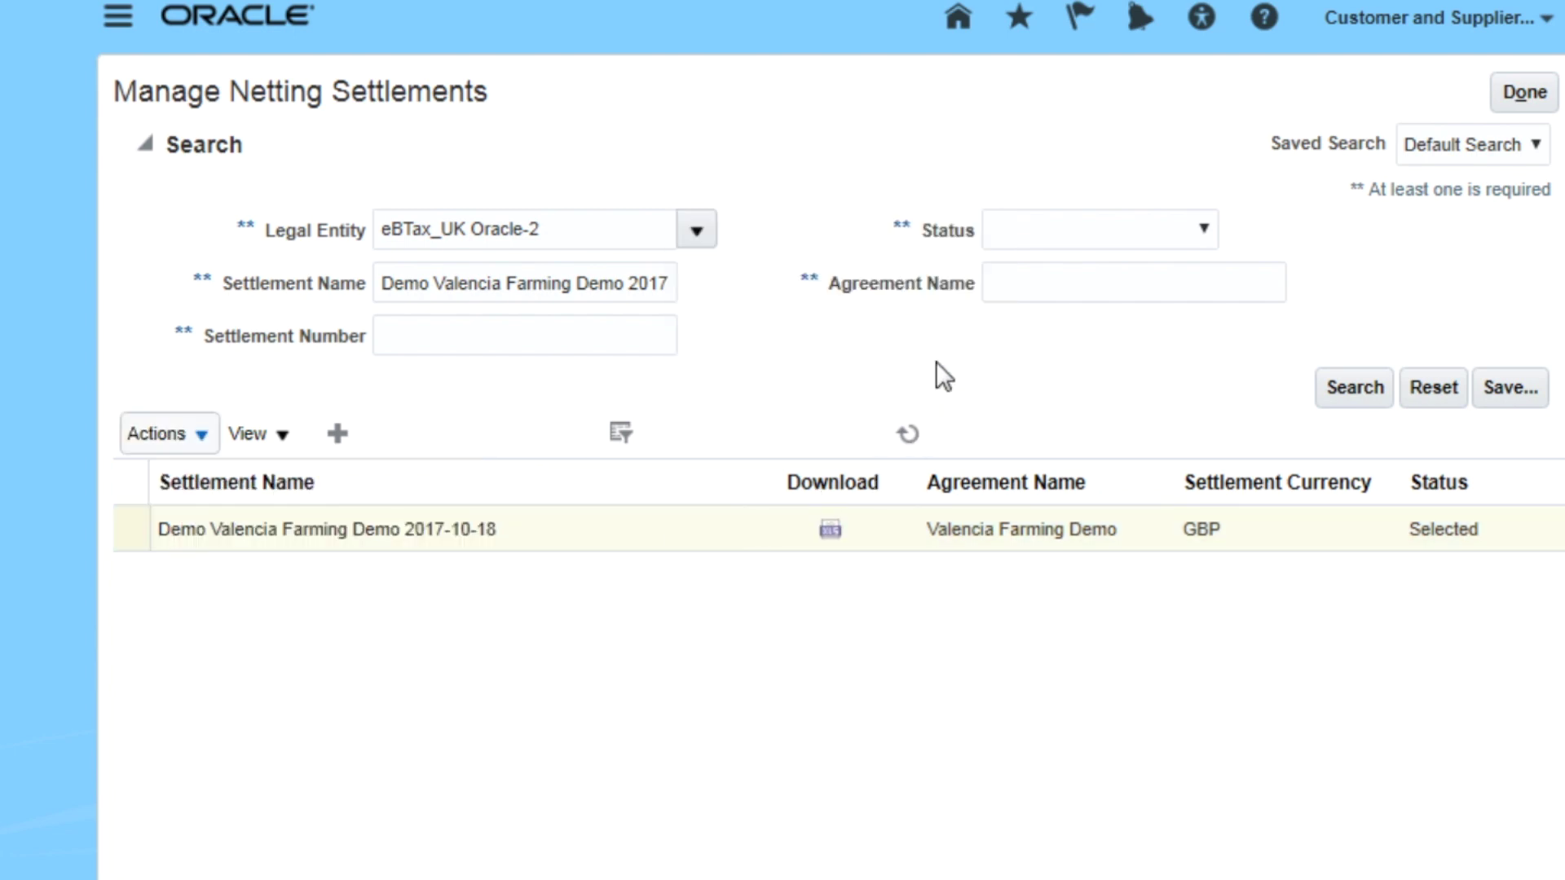
pyautogui.click(908, 436)
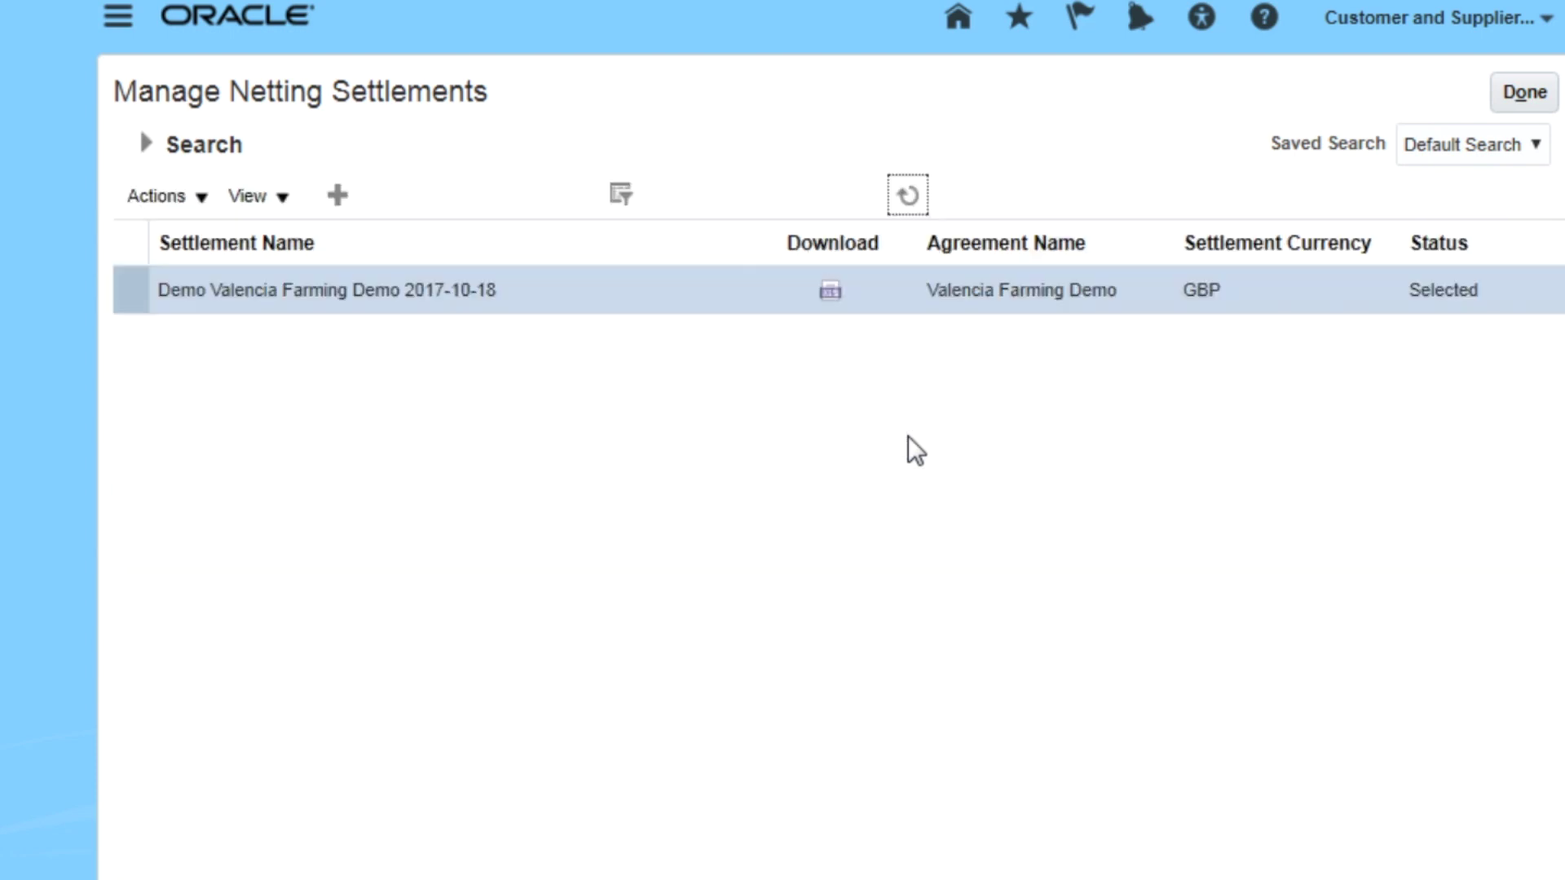
pyautogui.click(910, 196)
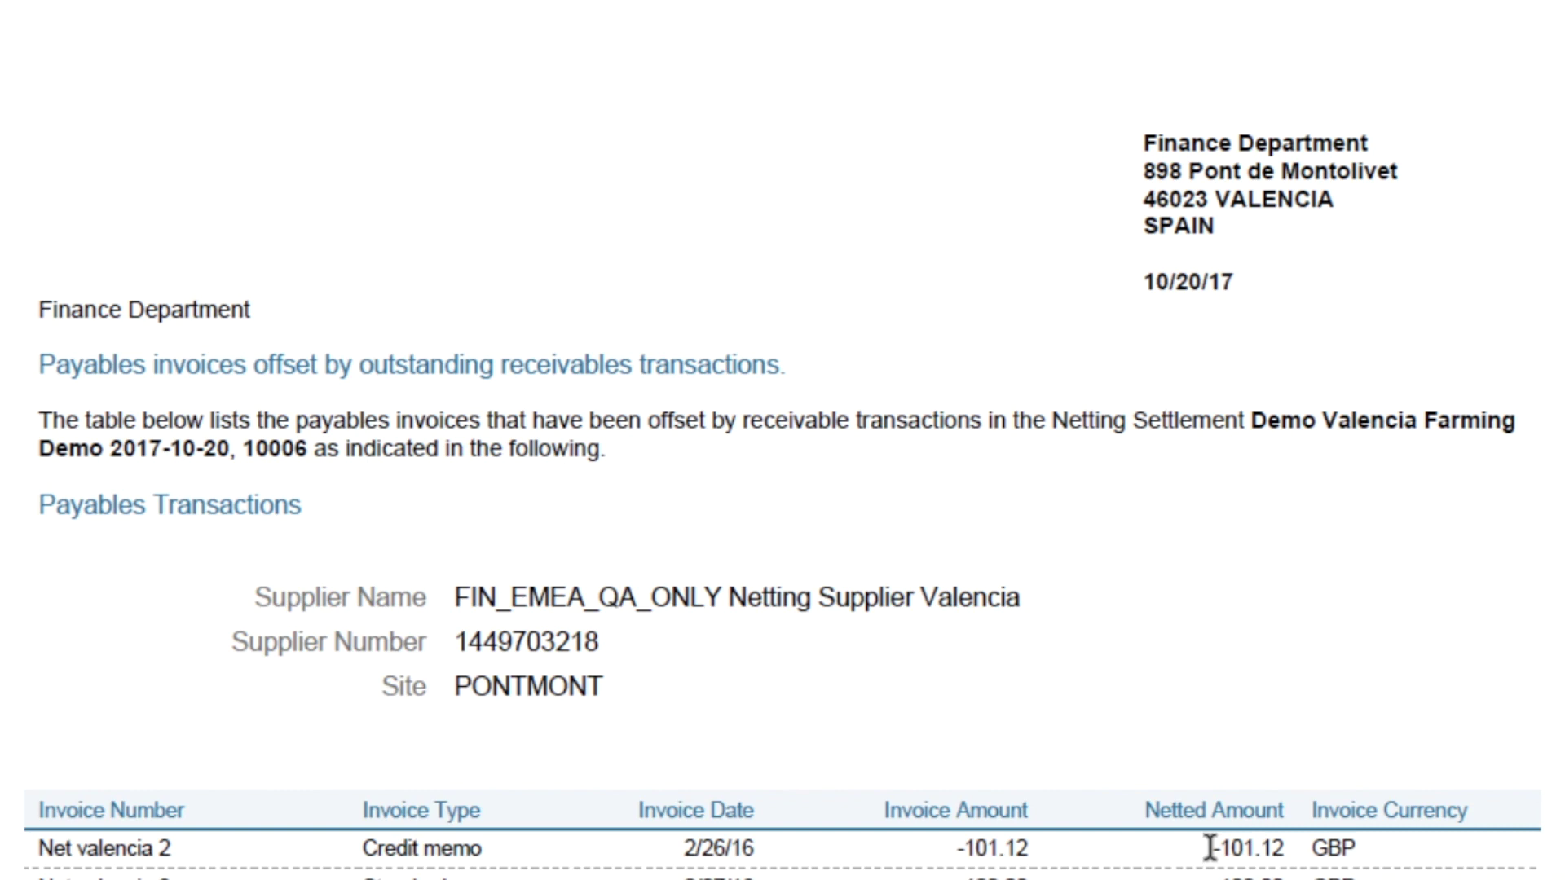
# - Review the receivables transactions and the customer's total netted amount at the end of the netting letter
pyautogui.press('End')
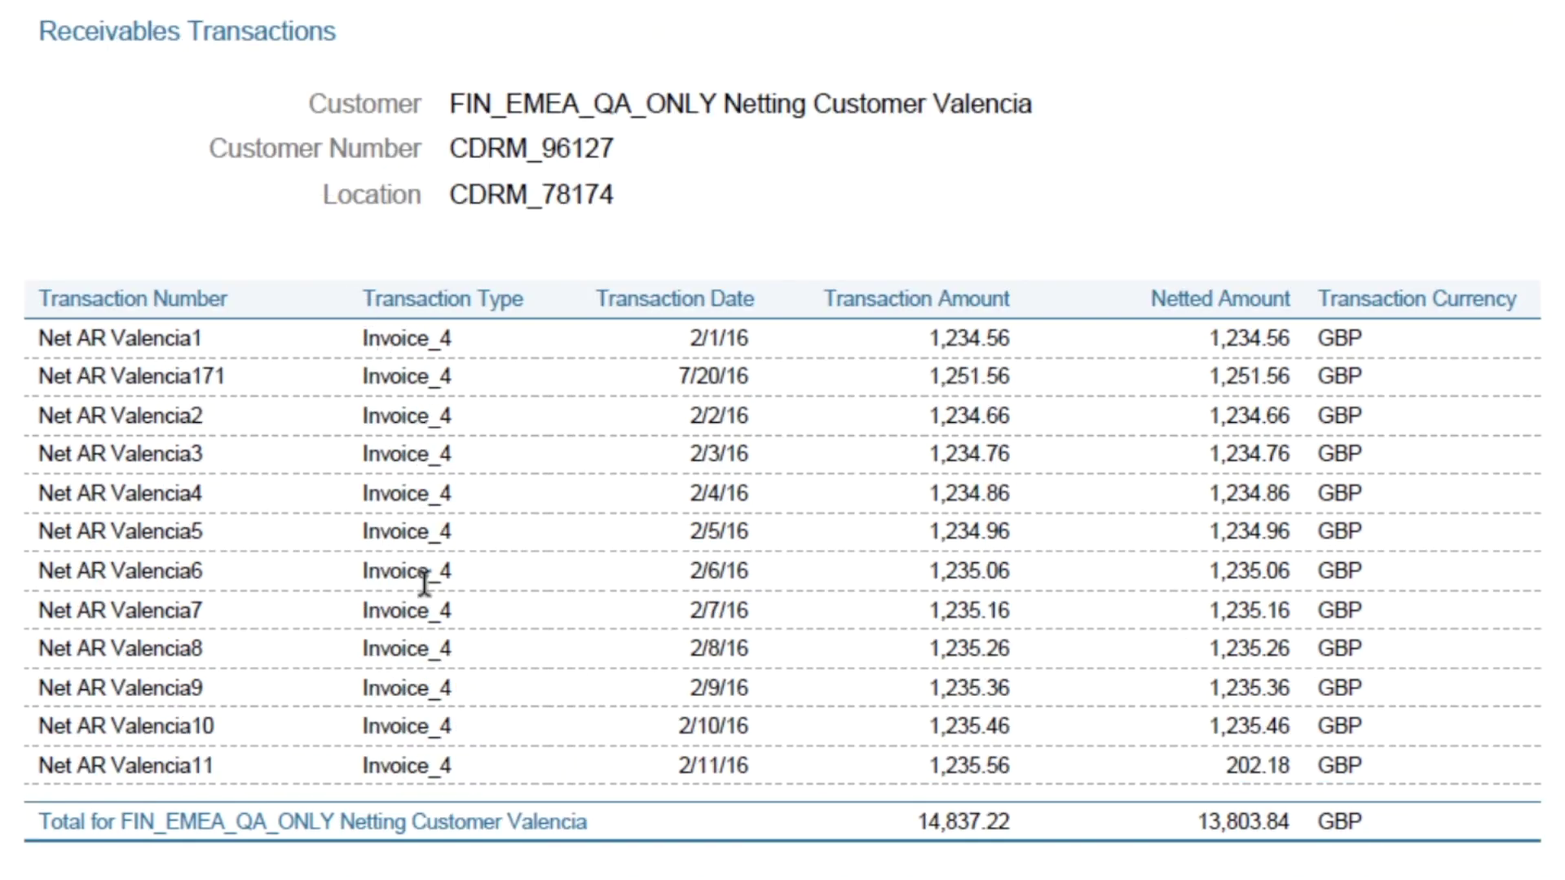
pyautogui.doubleClick(436, 821)
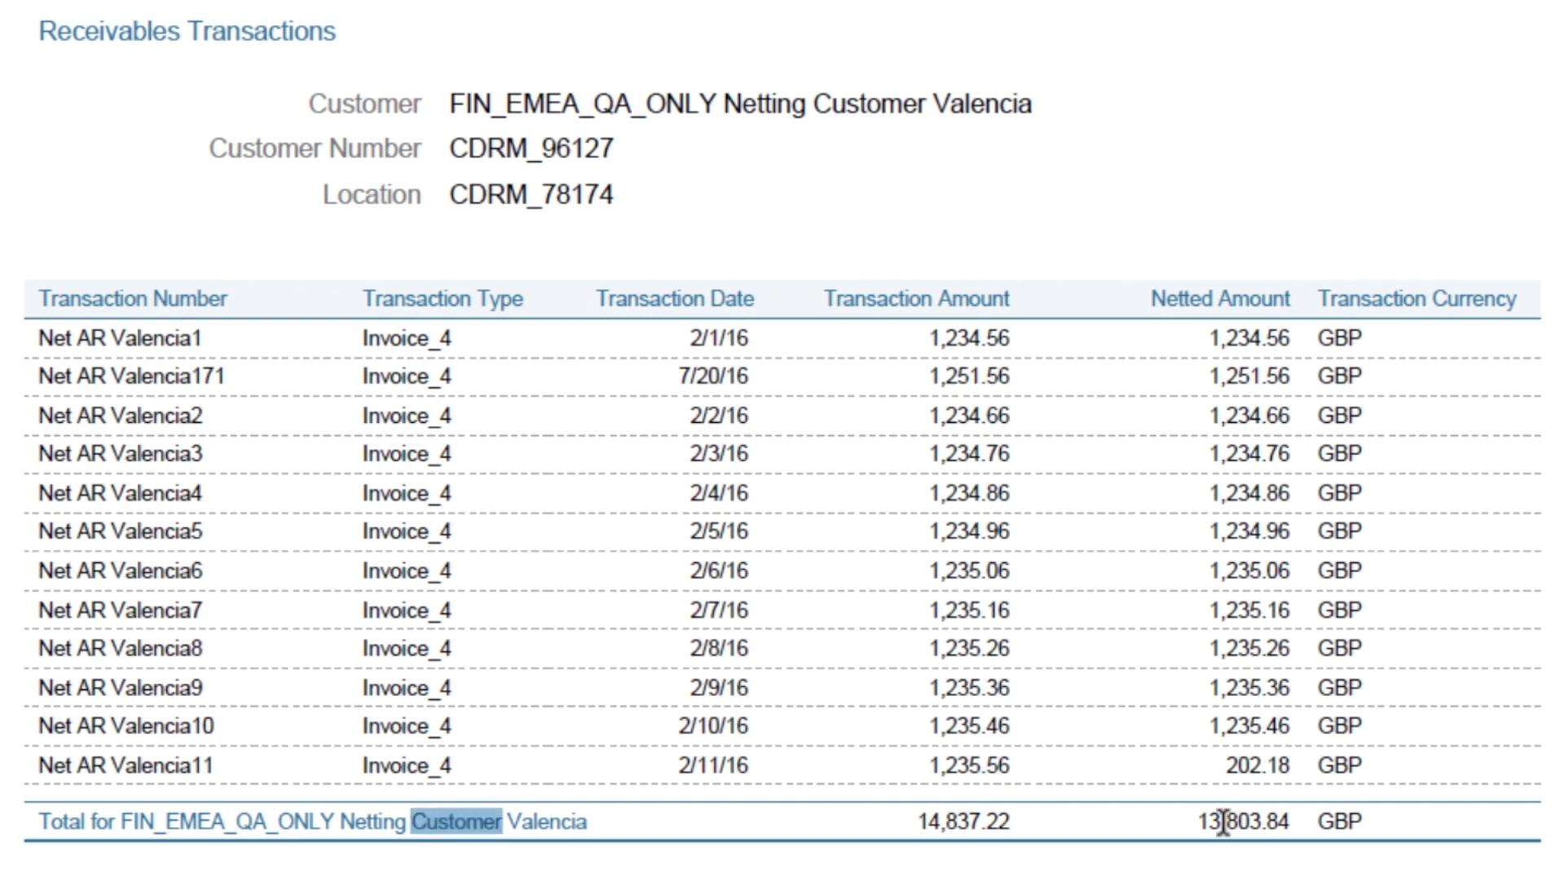